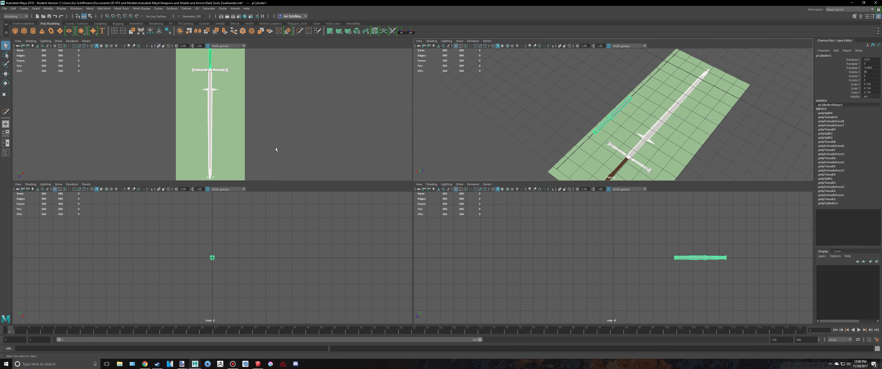
Examine the grip and pommel on the sword reference image in the enlarged top view, leaving nothing selected
{"action": "key", "text": "space"}
{"action": "key", "text": "f"}
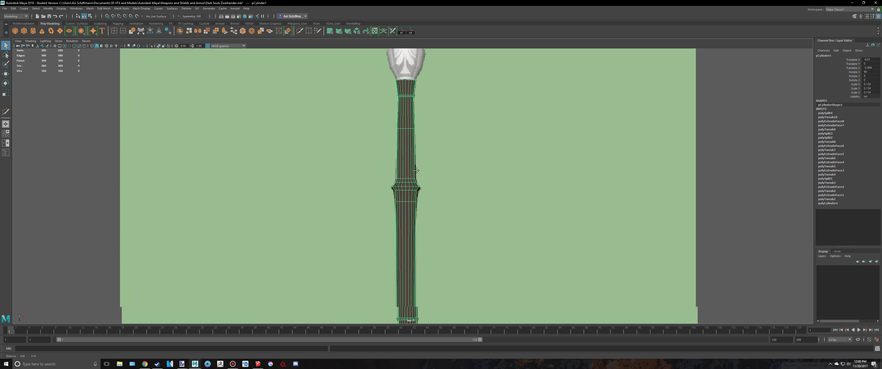
{"action": "scroll", "coordinate": [416, 170], "scroll_direction": "up", "scroll_amount": 6}
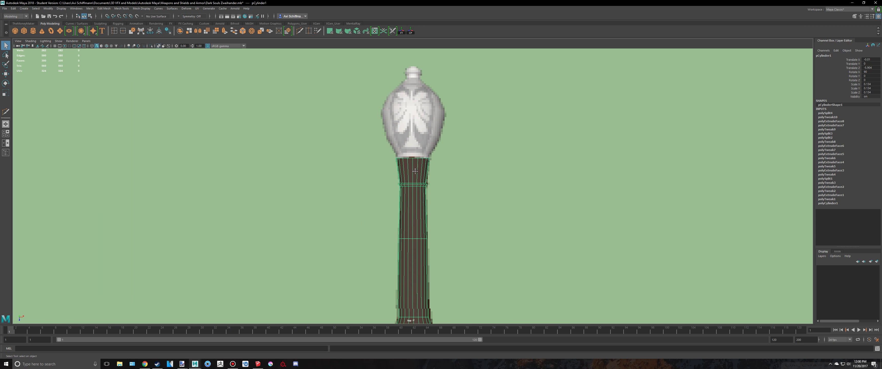
{"action": "scroll", "coordinate": [419, 235], "scroll_direction": "down", "scroll_amount": 6}
{"action": "middle_click_drag", "start_coordinate": [413, 266], "coordinate": [419, 212], "text": "alt"}
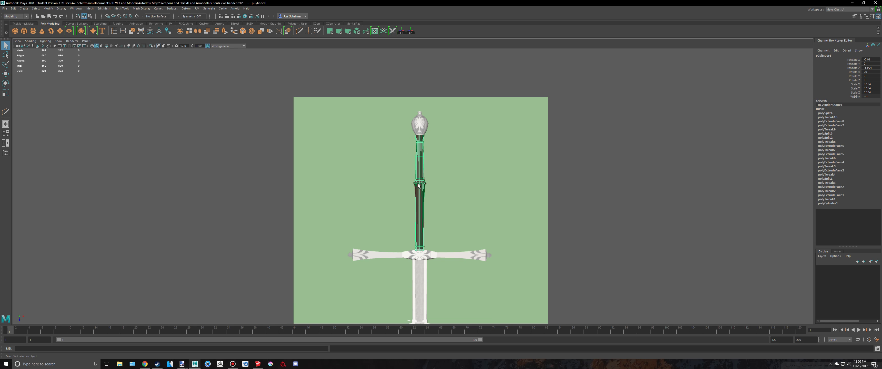
{"action": "scroll", "coordinate": [420, 220], "scroll_direction": "up", "scroll_amount": 8}
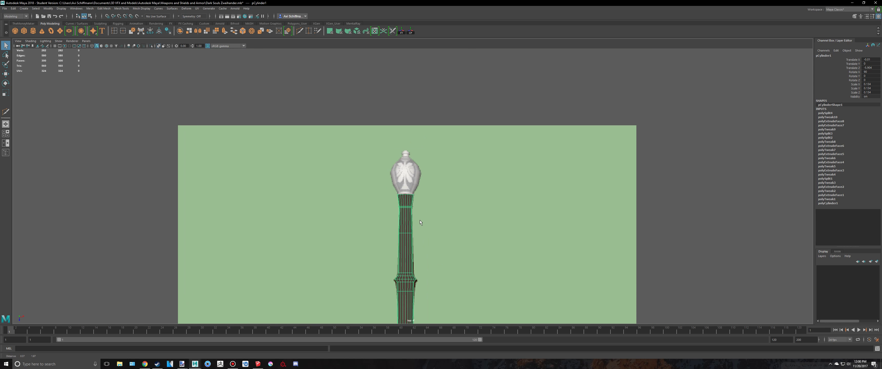
{"action": "left_click", "coordinate": [391, 165]}
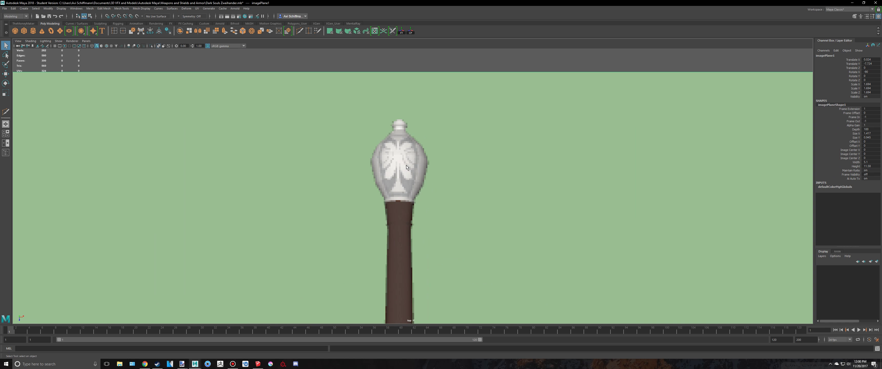
{"action": "left_click", "coordinate": [438, 55]}
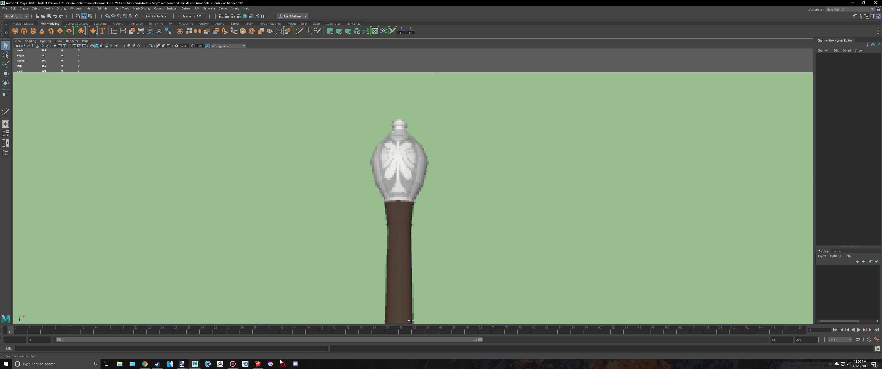
Switch to SketchUp and examine the pommel of the Zweihander model from the side and from its end
{"action": "left_click", "coordinate": [258, 364]}
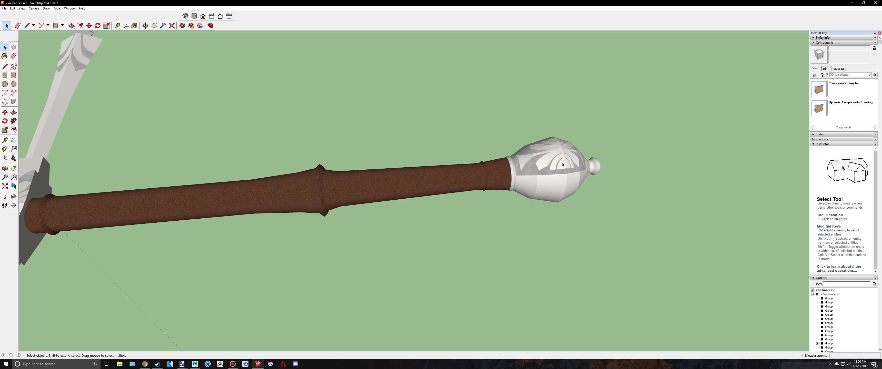
{"action": "middle_click_drag", "start_coordinate": [562, 165], "coordinate": [378, 157]}
{"action": "scroll", "coordinate": [462, 199], "scroll_direction": "up", "scroll_amount": 3}
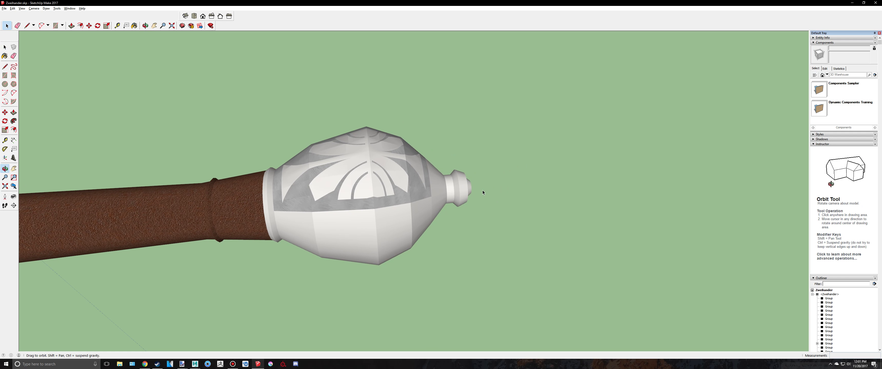
{"action": "middle_click_drag", "start_coordinate": [517, 195], "coordinate": [460, 186]}
{"action": "scroll", "coordinate": [459, 187], "scroll_direction": "up", "scroll_amount": 5}
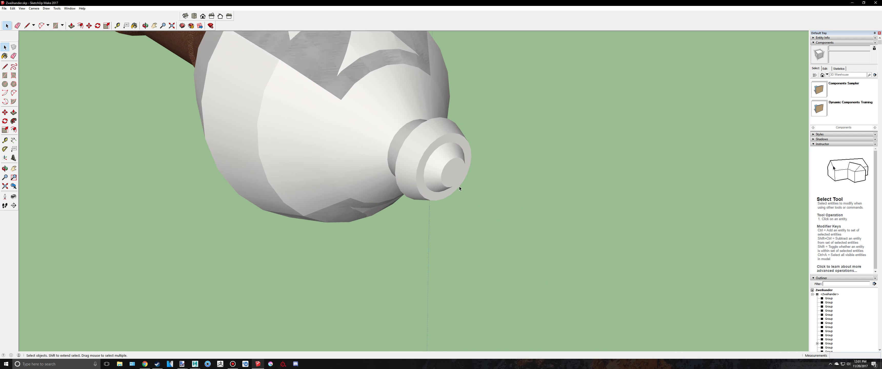
{"action": "scroll", "coordinate": [312, 159], "scroll_direction": "down", "scroll_amount": 4}
{"action": "mouse_move", "coordinate": [237, 124]}
{"action": "middle_mouse_down"}
{"action": "mouse_move", "coordinate": [385, 237]}
{"action": "mouse_move", "coordinate": [364, 203]}
{"action": "mouse_move", "coordinate": [550, 179]}
{"action": "mouse_move", "coordinate": [538, 205]}
{"action": "middle_mouse_up"}
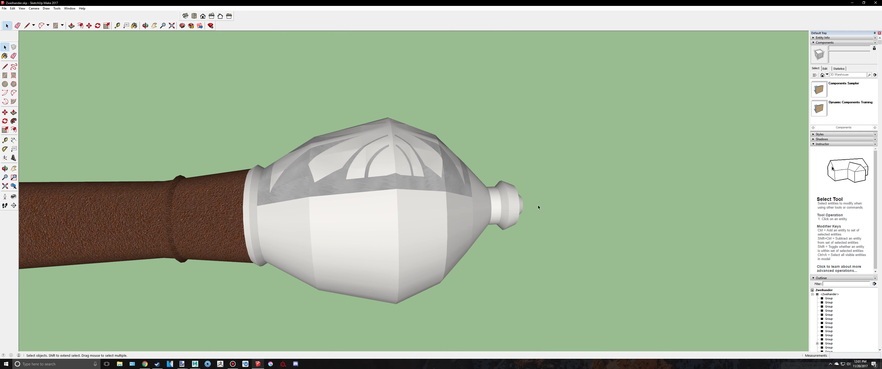
Switch back to Maya, create a polygon cylinder and rotate it 90 degrees about X to align with the sword
{"action": "key", "text": "alt+Tab"}
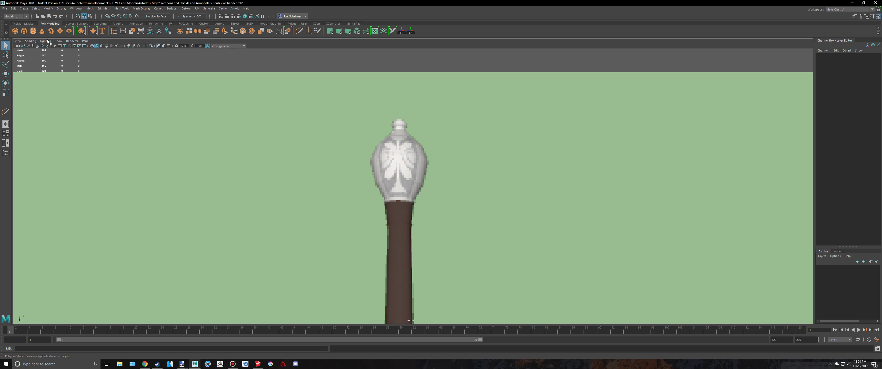
{"action": "left_click", "coordinate": [33, 31]}
{"action": "scroll", "coordinate": [538, 219], "scroll_direction": "down", "scroll_amount": 10}
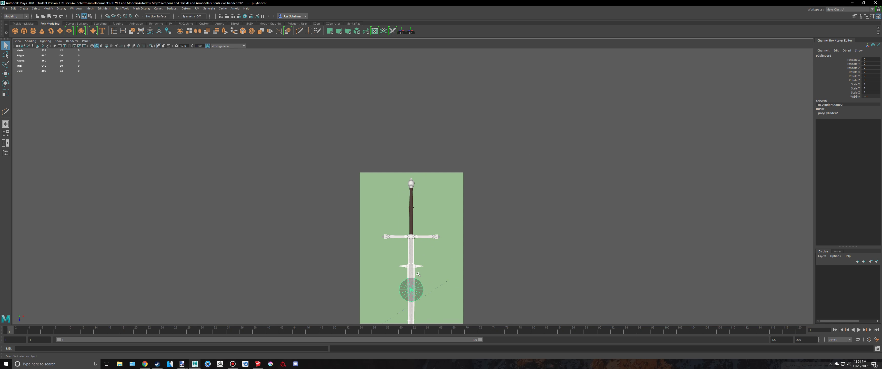
{"action": "key", "text": "e"}
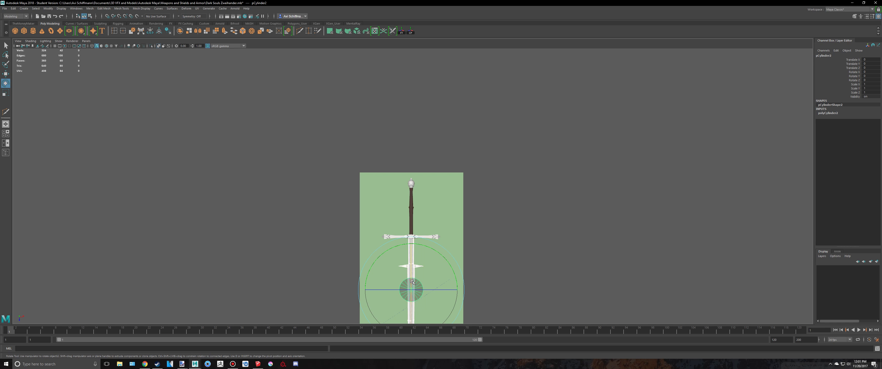
{"action": "left_click_drag", "start_coordinate": [412, 281], "coordinate": [412, 305]}
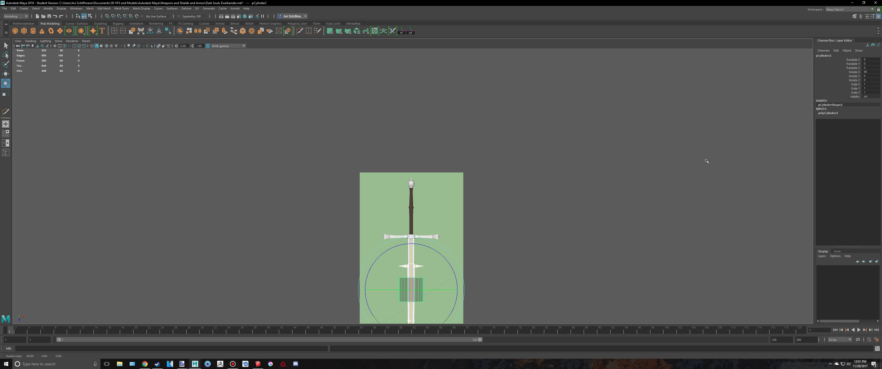
Move the new cylinder onto the pommel in the reference image and scale it down uniformly to fit inside it
{"action": "middle_click_drag", "start_coordinate": [412, 271], "coordinate": [433, 204], "text": "alt"}
{"action": "key", "text": "w"}
{"action": "middle_click_drag", "start_coordinate": [430, 268], "coordinate": [430, 164]}
{"action": "key", "text": "f"}
{"action": "key", "text": "r"}
{"action": "left_click_drag", "start_coordinate": [412, 182], "coordinate": [232, 221]}
{"action": "key", "text": "alt+Tab"}
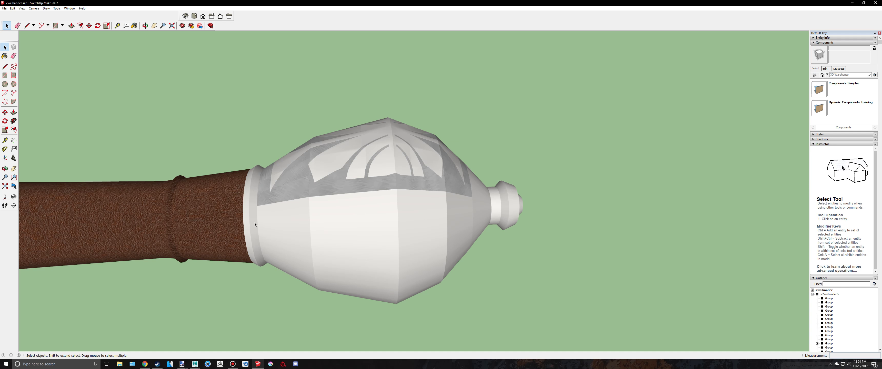
{"action": "key", "text": "alt+Tab"}
Move the cylinder down toward the pommel's base and shrink it uniformly to about the width of the grip
{"action": "scroll", "coordinate": [418, 184], "scroll_direction": "up", "scroll_amount": 5}
{"action": "key", "text": "w"}
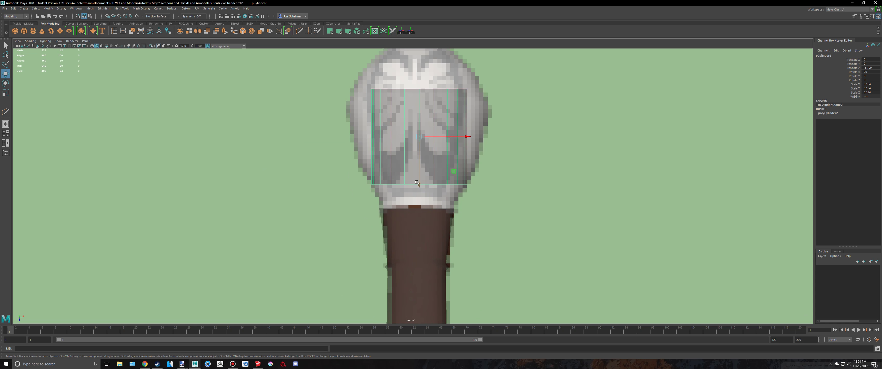
{"action": "left_click_drag", "start_coordinate": [417, 184], "coordinate": [418, 219]}
{"action": "key", "text": "r"}
{"action": "left_click_drag", "start_coordinate": [419, 172], "coordinate": [428, 176]}
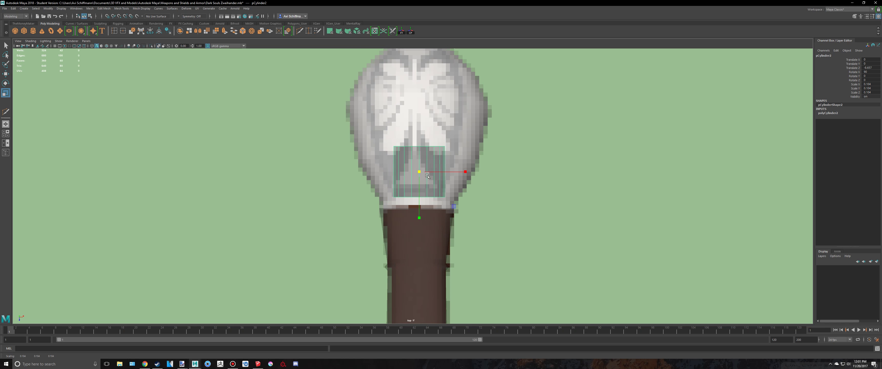
Position the cylinder just above the grip's end and flatten it along its axis into a thin disc
{"action": "scroll", "coordinate": [427, 176], "scroll_direction": "up", "scroll_amount": 3}
{"action": "key", "text": "w"}
{"action": "mouse_move", "coordinate": [420, 210]}
{"action": "left_mouse_down"}
{"action": "mouse_move", "coordinate": [420, 248]}
{"action": "mouse_move", "coordinate": [422, 210]}
{"action": "left_mouse_up"}
{"action": "key", "text": "r"}
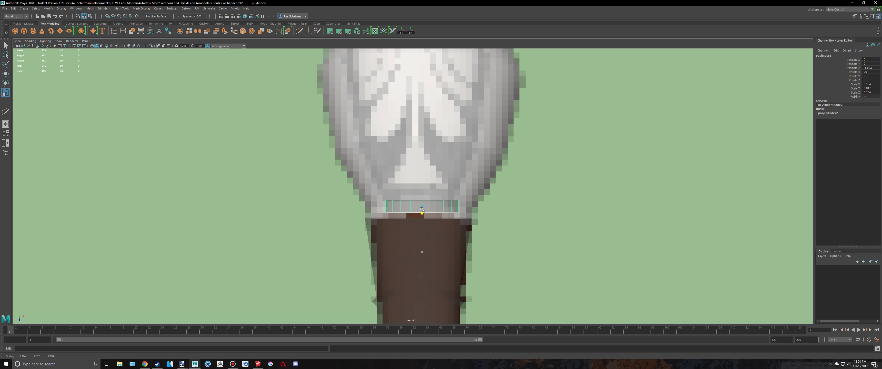
{"action": "scroll", "coordinate": [335, 200], "scroll_direction": "down", "scroll_amount": 1}
{"action": "scroll", "coordinate": [343, 201], "scroll_direction": "up", "scroll_amount": 1}
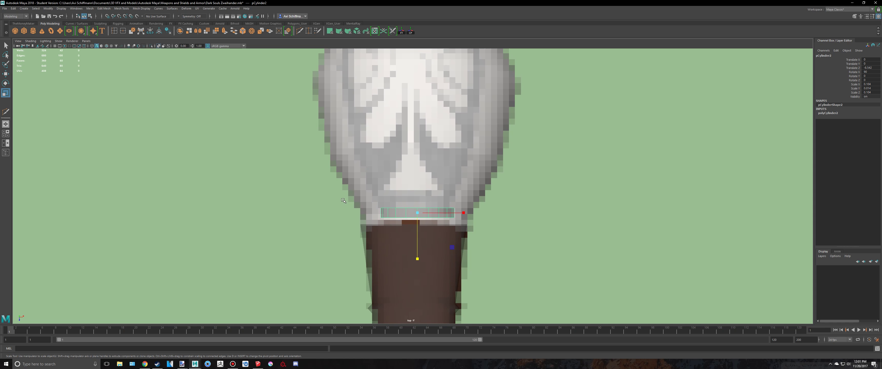
Scale and position the thin disc to match the width and height of the collar between pommel and grip
{"action": "scroll", "coordinate": [343, 201], "scroll_direction": "up", "scroll_amount": 2}
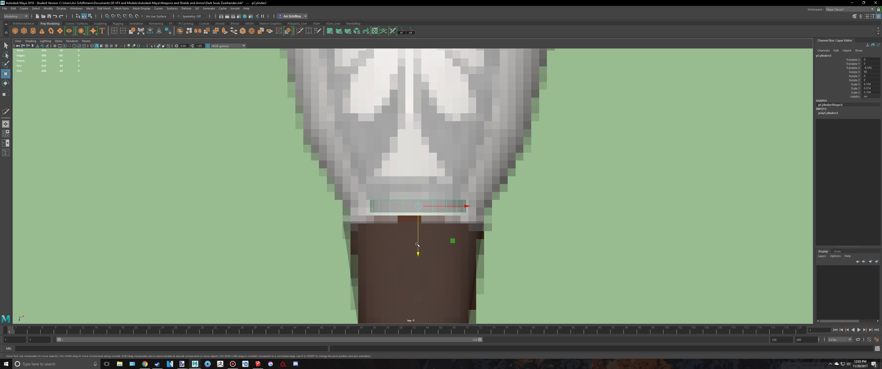
{"action": "left_click_drag", "start_coordinate": [417, 254], "coordinate": [416, 250]}
{"action": "key", "text": "r"}
{"action": "left_click_drag", "start_coordinate": [418, 211], "coordinate": [453, 219]}
{"action": "scroll", "coordinate": [454, 219], "scroll_direction": "up", "scroll_amount": 3}
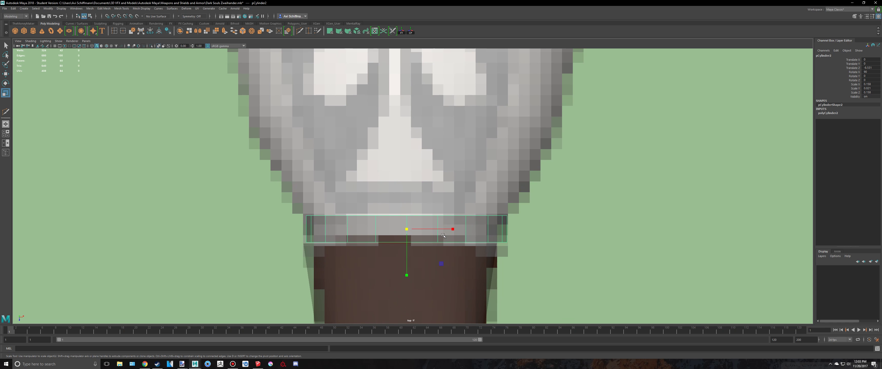
{"action": "key", "text": "w"}
{"action": "left_click_drag", "start_coordinate": [406, 273], "coordinate": [406, 280]}
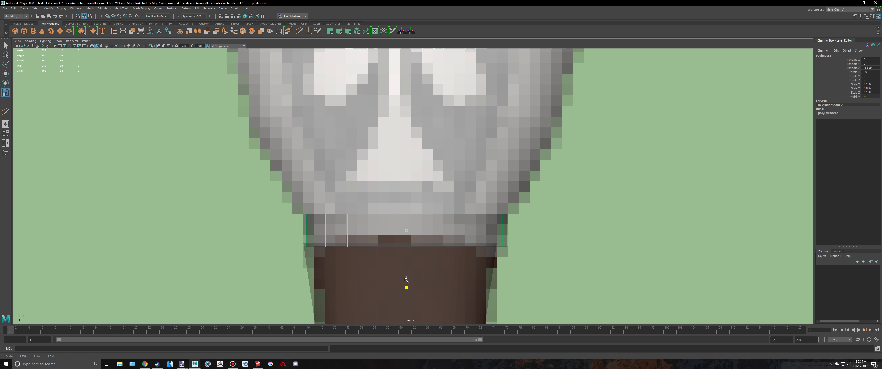
Switch to SketchUp and examine the collar where the pommel meets the grip
{"action": "left_click", "coordinate": [258, 364]}
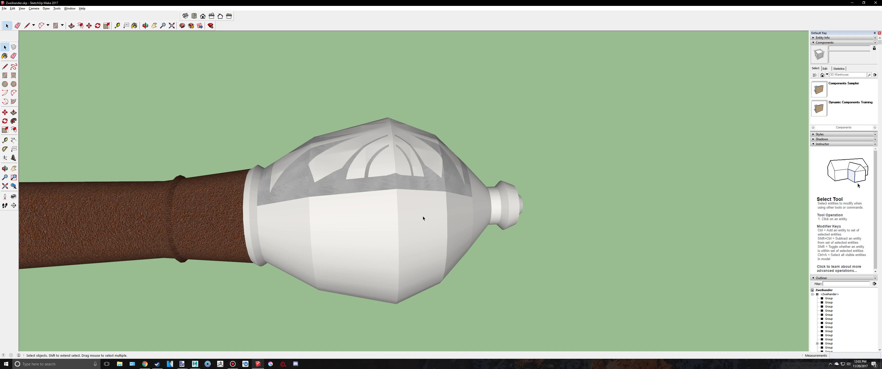
{"action": "scroll", "coordinate": [226, 206], "scroll_direction": "down", "scroll_amount": 3}
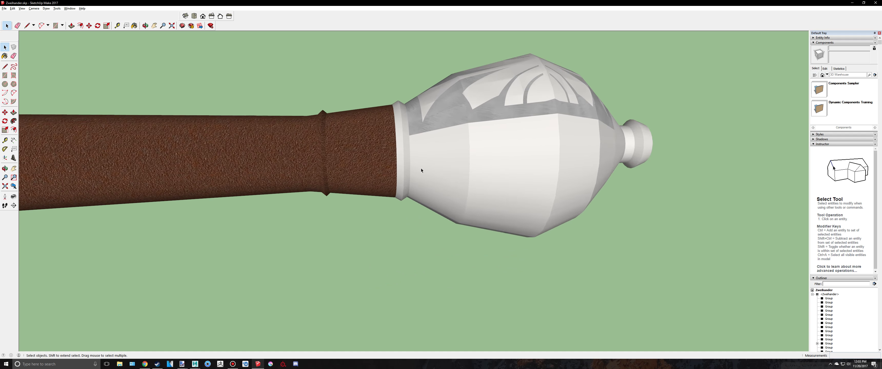
{"action": "scroll", "coordinate": [405, 157], "scroll_direction": "up", "scroll_amount": 8}
{"action": "scroll", "coordinate": [367, 142], "scroll_direction": "down", "scroll_amount": 5}
Switch back to Maya and insert an edge loop around the middle of the collar disc with Multi-Cut
{"action": "key", "text": "alt+Tab"}
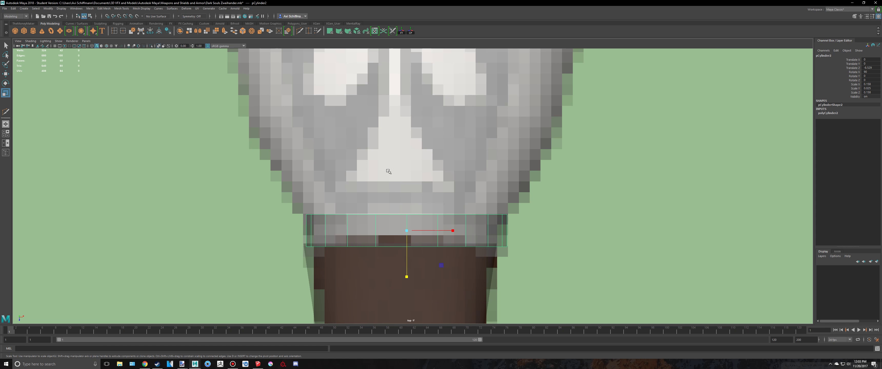
{"action": "left_click", "coordinate": [300, 31]}
{"action": "scroll", "coordinate": [411, 185], "scroll_direction": "up", "scroll_amount": 3}
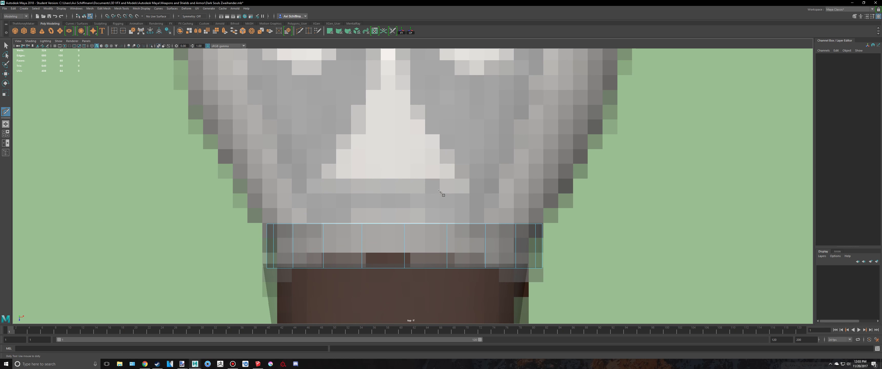
{"action": "middle_click_drag", "start_coordinate": [442, 192], "coordinate": [446, 126], "text": "alt"}
{"action": "left_click", "coordinate": [410, 205]}
{"action": "scroll", "coordinate": [394, 195], "scroll_direction": "up", "scroll_amount": 2}
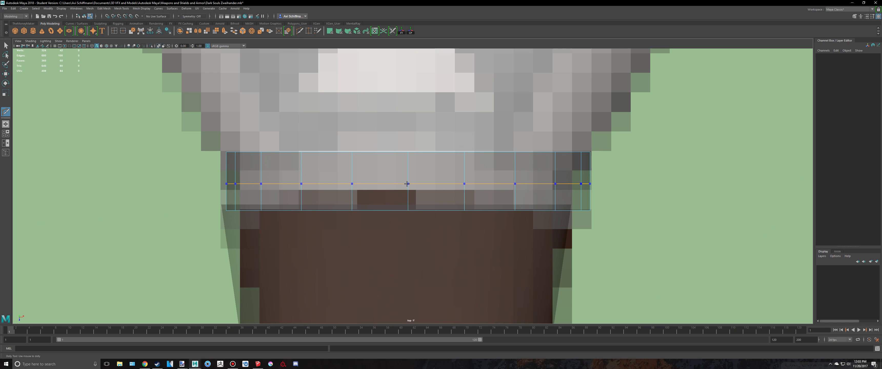
{"action": "left_click", "coordinate": [406, 184], "text": "ctrl"}
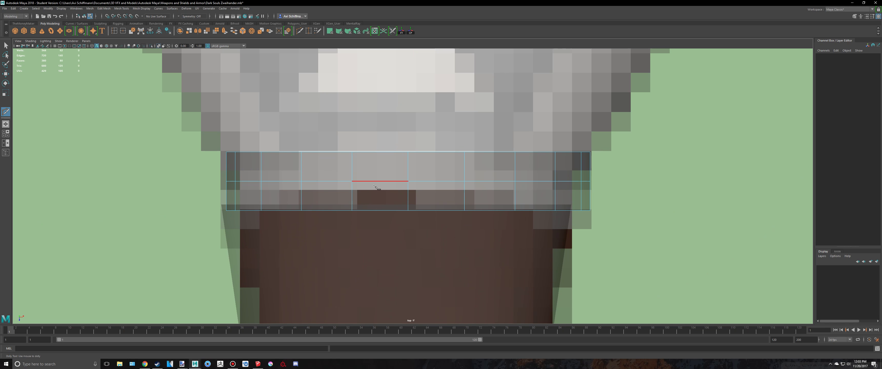
Select the collar's middle ring of vertices and scale it outward to give the rim a pointed profile
{"action": "right_click_drag", "start_coordinate": [340, 172], "coordinate": [254, 181]}
{"action": "left_click_drag", "start_coordinate": [220, 176], "coordinate": [606, 191]}
{"action": "key", "text": "r"}
{"action": "left_click_drag", "start_coordinate": [409, 182], "coordinate": [442, 194]}
Examine the flared collar and the grip in the perspective view, returning to object mode
{"action": "key", "text": "space"}
{"action": "key", "text": "space"}
{"action": "key", "text": "f"}
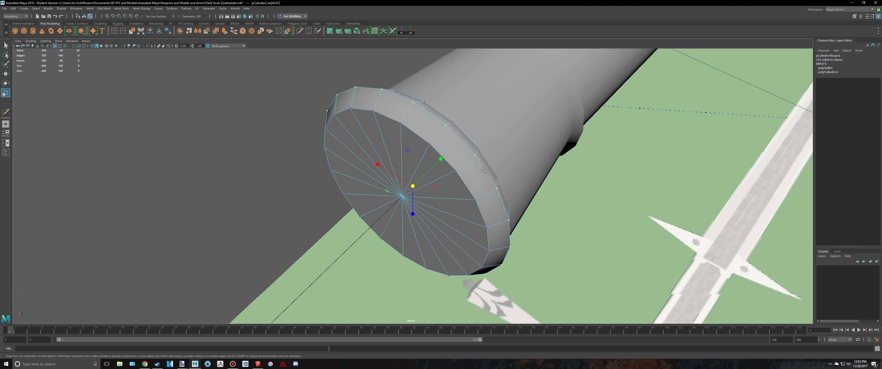
{"action": "scroll", "coordinate": [483, 171], "scroll_direction": "down", "scroll_amount": 2}
{"action": "right_click_drag", "start_coordinate": [456, 184], "coordinate": [483, 176]}
{"action": "left_click", "coordinate": [299, 114]}
{"action": "scroll", "coordinate": [299, 115], "scroll_direction": "down", "scroll_amount": 6}
{"action": "left_click_drag", "start_coordinate": [503, 135], "coordinate": [524, 138], "text": "alt"}
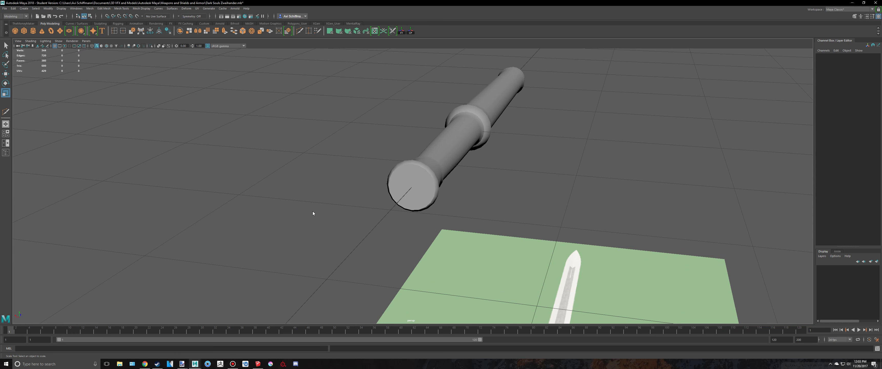
Select the collar's upper ring of vertices in the top view and move it slightly toward the pommel
{"action": "key", "text": "space"}
{"action": "key", "text": "space"}
{"action": "left_click", "coordinate": [379, 192]}
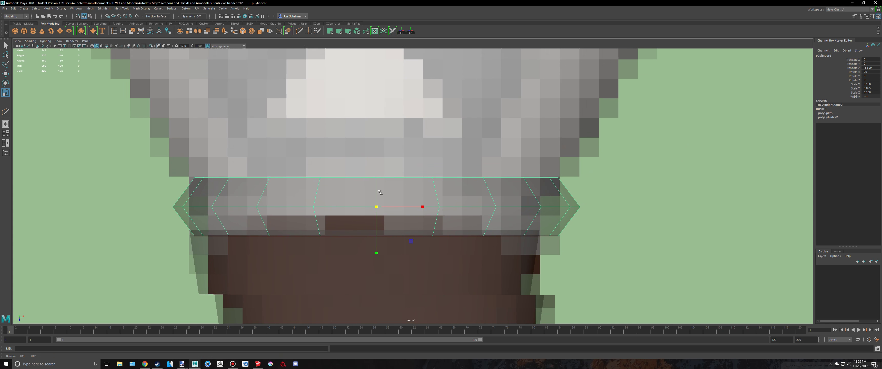
{"action": "right_click_drag", "start_coordinate": [379, 192], "coordinate": [287, 192]}
{"action": "left_click_drag", "start_coordinate": [640, 198], "coordinate": [640, 198]}
{"action": "key", "text": "w"}
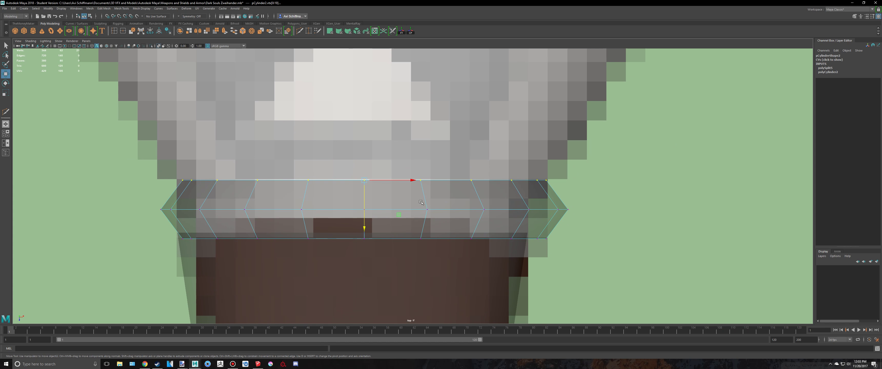
{"action": "mouse_move", "coordinate": [362, 231]}
{"action": "left_mouse_down"}
{"action": "mouse_move", "coordinate": [364, 221]}
{"action": "mouse_move", "coordinate": [365, 239]}
{"action": "mouse_move", "coordinate": [365, 226]}
{"action": "left_mouse_up"}
Select the faces of the collar's upper end in face mode and extrude them toward the pommel
{"action": "right_click_drag", "start_coordinate": [427, 192], "coordinate": [427, 205]}
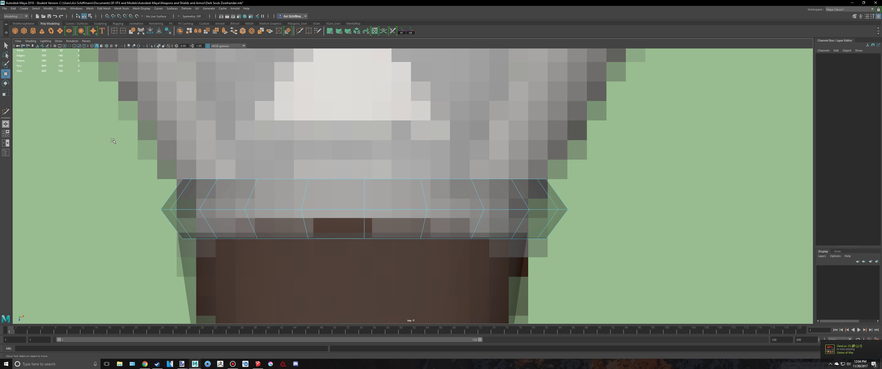
{"action": "left_click_drag", "start_coordinate": [641, 192], "coordinate": [682, 191]}
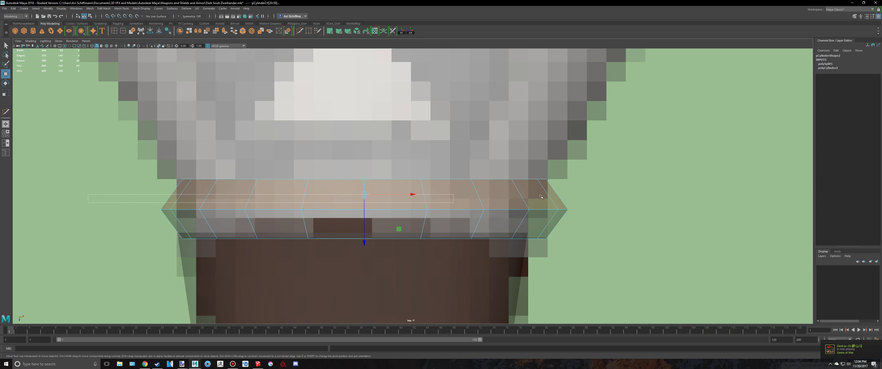
{"action": "scroll", "coordinate": [629, 156], "scroll_direction": "down", "scroll_amount": 15}
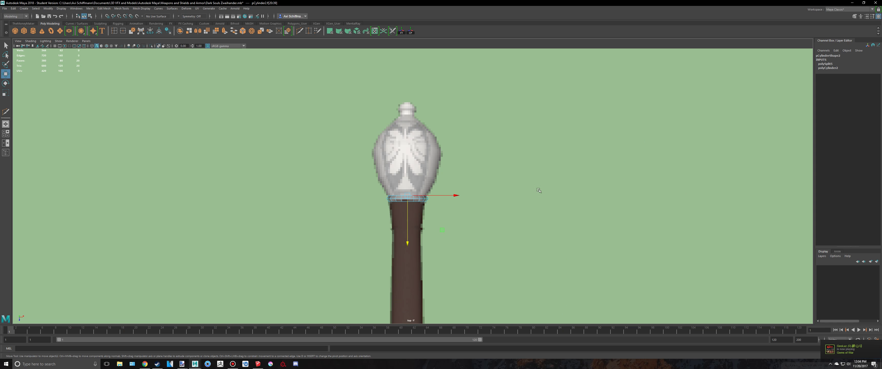
{"action": "scroll", "coordinate": [399, 262], "scroll_direction": "up", "scroll_amount": 15}
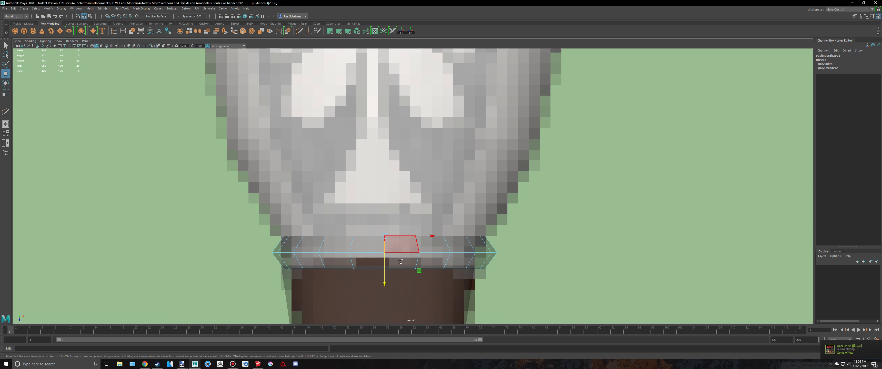
{"action": "key", "text": "ctrl+e"}
{"action": "left_click_drag", "start_coordinate": [434, 190], "coordinate": [435, 131]}
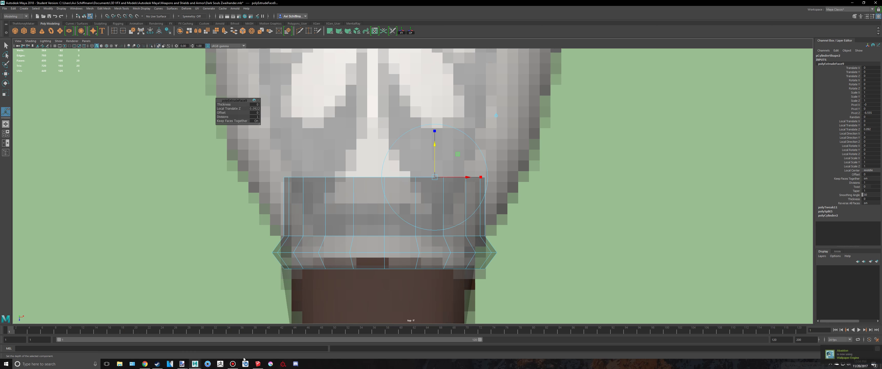
Check the pommel's shape in SketchUp, and in Maya flare the extruded end outward and move it back toward the collar
{"action": "left_click", "coordinate": [257, 364]}
{"action": "mouse_move", "coordinate": [451, 145]}
{"action": "middle_mouse_down"}
{"action": "mouse_move", "coordinate": [481, 126]}
{"action": "mouse_move", "coordinate": [384, 156]}
{"action": "middle_mouse_up"}
{"action": "key", "text": "alt+Tab"}
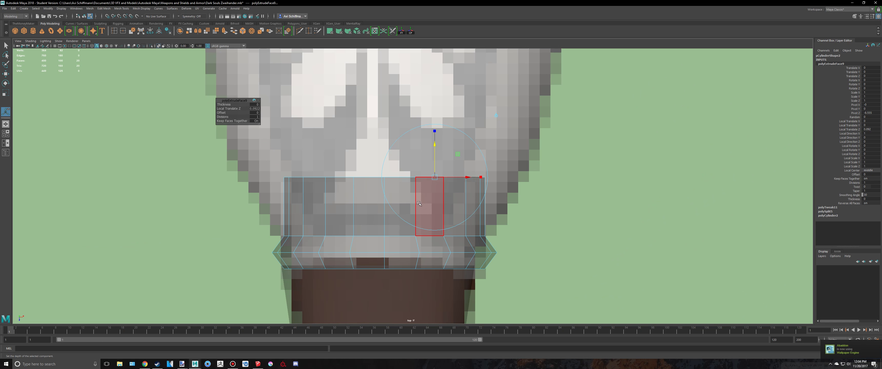
{"action": "key", "text": "r"}
{"action": "left_click_drag", "start_coordinate": [385, 177], "coordinate": [436, 180]}
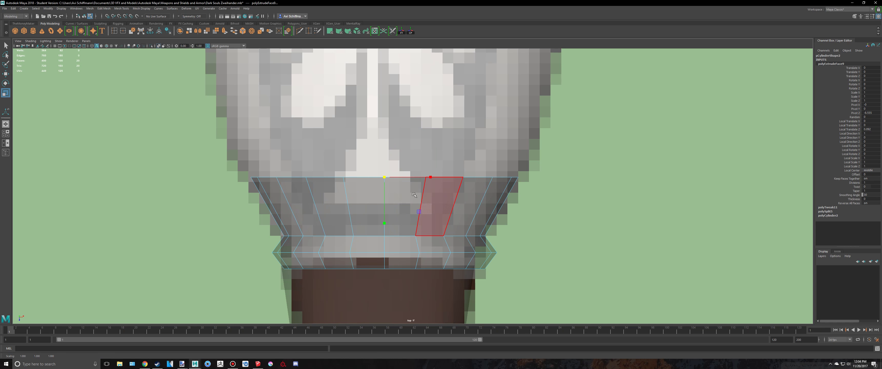
{"action": "key", "text": "w"}
{"action": "mouse_move", "coordinate": [383, 228]}
{"action": "left_mouse_down"}
{"action": "mouse_move", "coordinate": [384, 268]}
{"action": "mouse_move", "coordinate": [373, 223]}
{"action": "left_mouse_up"}
{"action": "key", "text": "r"}
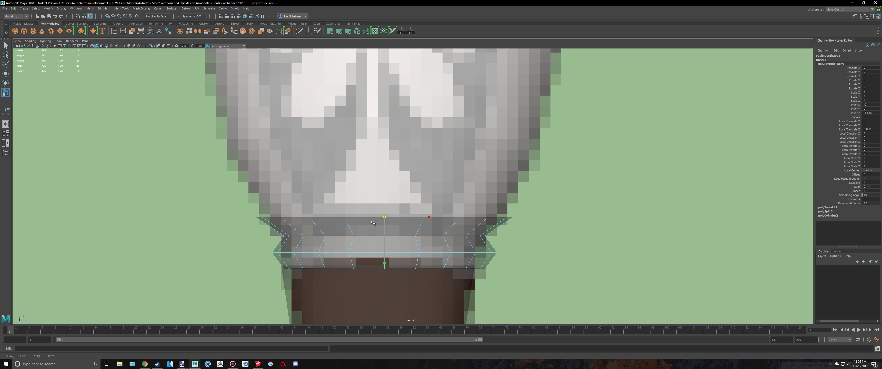
Extrude a second short pommel section from the flared end, lower its end slightly, and scale it outward to the reference outline
{"action": "middle_click_drag", "start_coordinate": [360, 223], "coordinate": [354, 235], "text": "alt"}
{"action": "key", "text": "ctrl+e"}
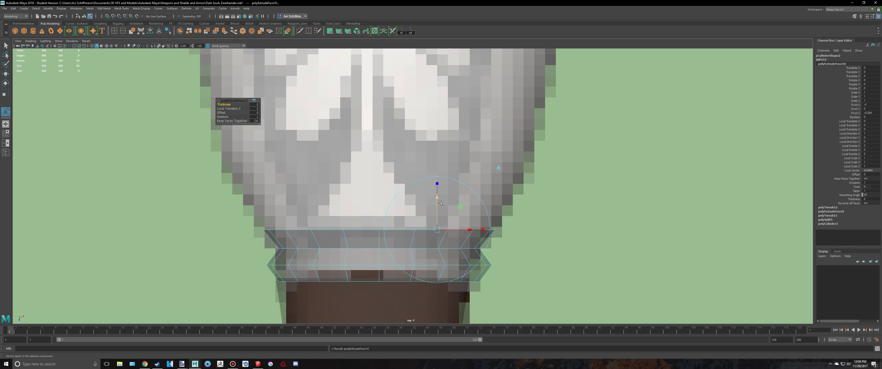
{"action": "left_click_drag", "start_coordinate": [440, 188], "coordinate": [440, 147]}
{"action": "key", "text": "w"}
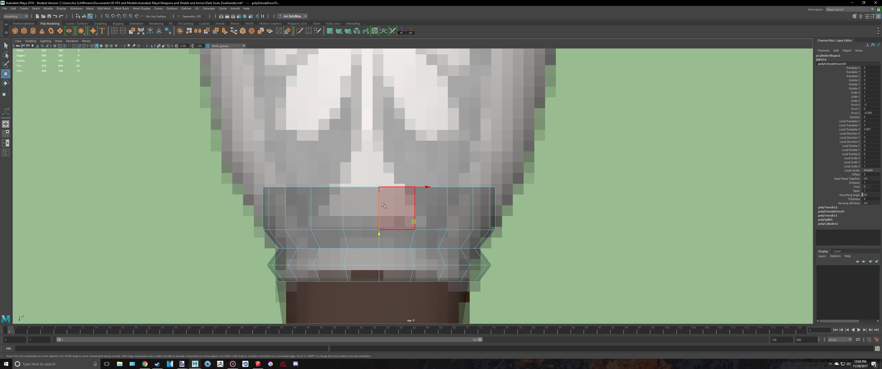
{"action": "key", "text": "r"}
{"action": "left_click_drag", "start_coordinate": [378, 224], "coordinate": [403, 214]}
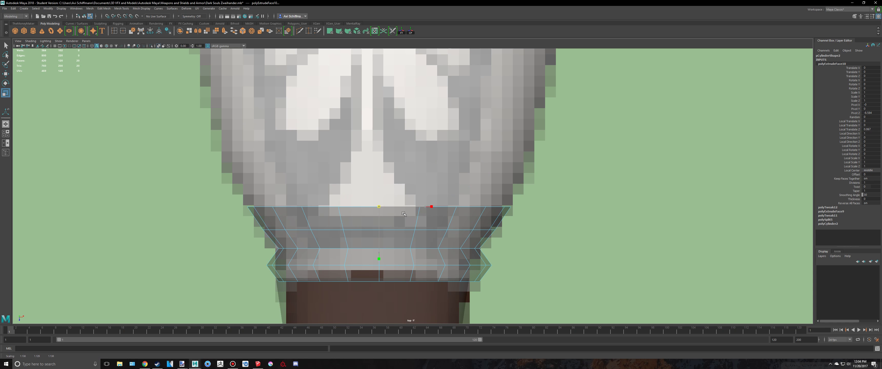
Consult the SketchUp pommel again, and in Maya extrude a third section scaled outward to match the reference image
{"action": "left_click", "coordinate": [258, 364]}
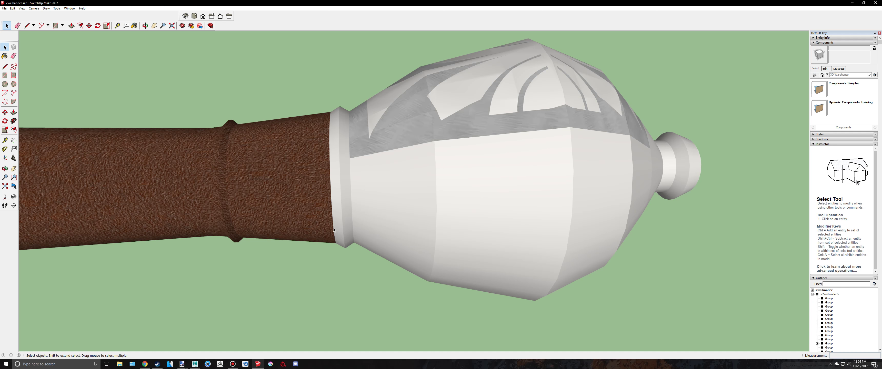
{"action": "key", "text": "alt+Tab"}
{"action": "key", "text": "ctrl+e"}
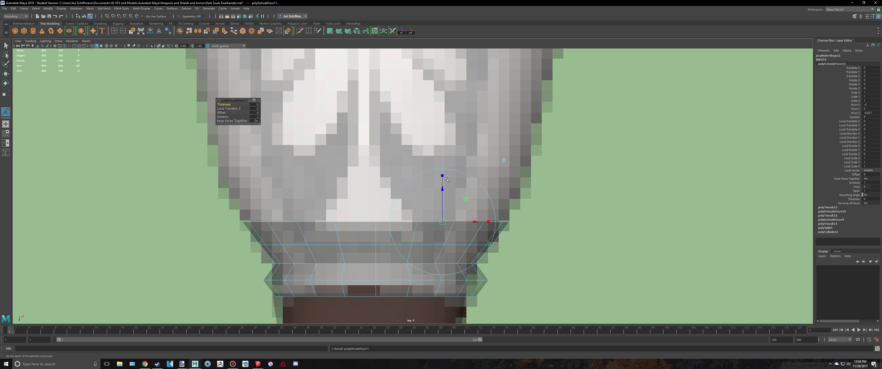
{"action": "left_click_drag", "start_coordinate": [442, 185], "coordinate": [442, 155]}
{"action": "key", "text": "r"}
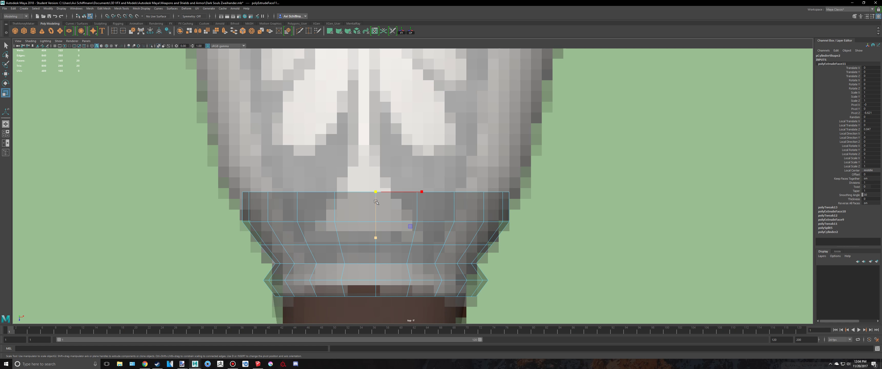
{"action": "middle_click_drag", "start_coordinate": [386, 190], "coordinate": [389, 235]}
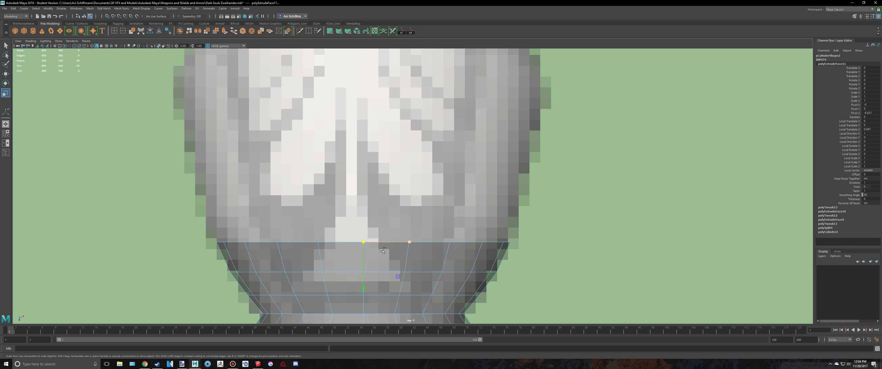
Extrude two more sections up the pommel, scaling the end of each outward to follow the reference silhouette
{"action": "key", "text": "ctrl+e"}
{"action": "left_click_drag", "start_coordinate": [437, 209], "coordinate": [437, 178]}
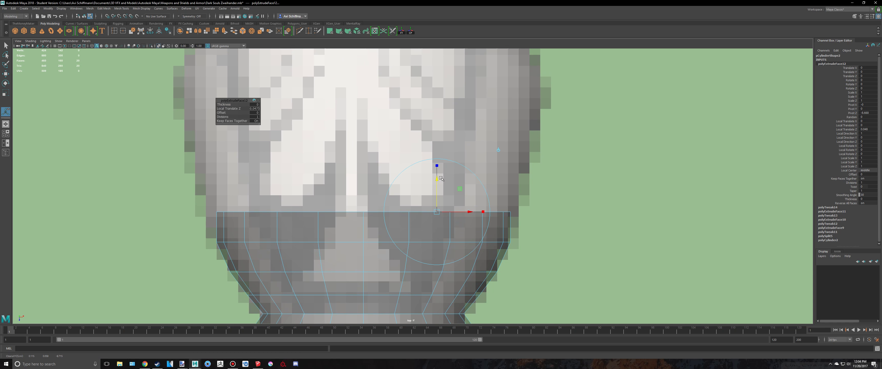
{"action": "key", "text": "r"}
{"action": "left_click", "coordinate": [381, 215]}
{"action": "middle_click_drag", "start_coordinate": [382, 209], "coordinate": [374, 230], "text": "alt"}
{"action": "key", "text": "ctrl+e"}
{"action": "left_click_drag", "start_coordinate": [430, 194], "coordinate": [431, 168]}
{"action": "key", "text": "r"}
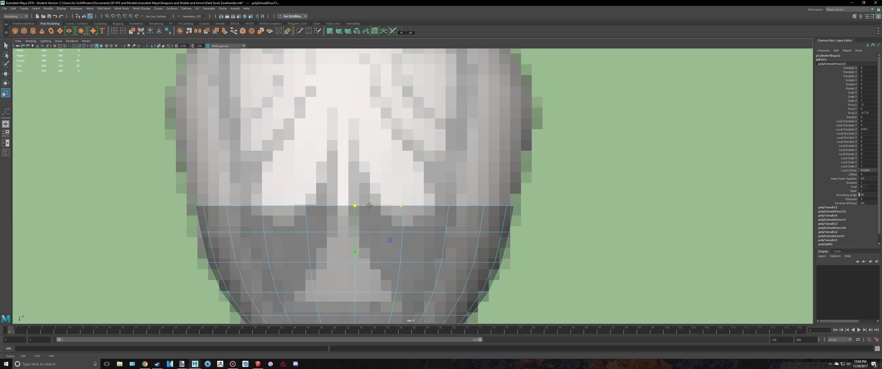
Extrude another section of the pommel's lower body and fine-tune its end width against the reference edges
{"action": "middle_click_drag", "start_coordinate": [369, 206], "coordinate": [362, 229], "text": "alt"}
{"action": "key", "text": "ctrl+e"}
{"action": "left_click_drag", "start_coordinate": [428, 197], "coordinate": [430, 172]}
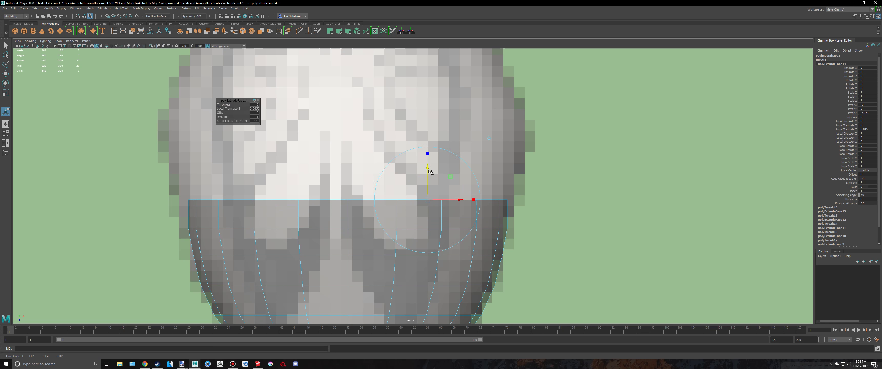
{"action": "key", "text": "r"}
{"action": "left_click_drag", "start_coordinate": [353, 200], "coordinate": [358, 200]}
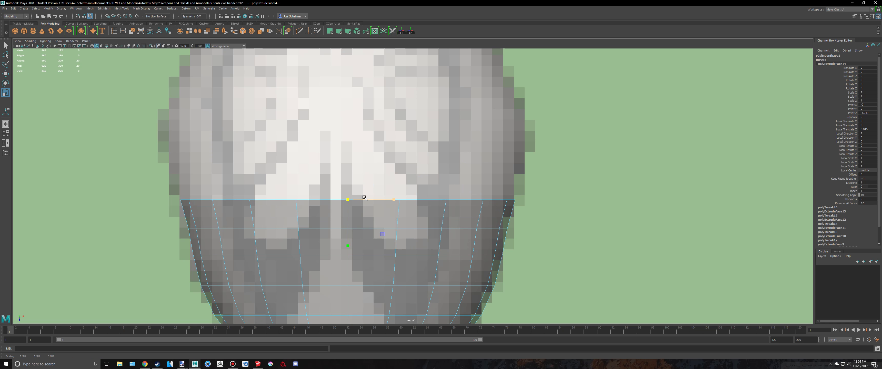
{"action": "middle_click_drag", "start_coordinate": [365, 198], "coordinate": [360, 209], "text": "alt"}
{"action": "left_click_drag", "start_coordinate": [344, 209], "coordinate": [343, 209]}
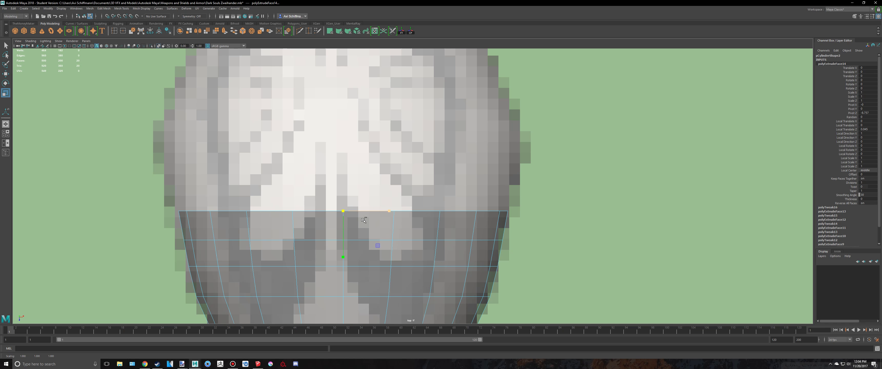
Extrude a taller section toward the middle of the pommel and scale its end slightly outward
{"action": "key", "text": "ctrl+e"}
{"action": "left_click_drag", "start_coordinate": [426, 180], "coordinate": [426, 170]}
{"action": "middle_click_drag", "start_coordinate": [425, 155], "coordinate": [411, 178], "text": "alt"}
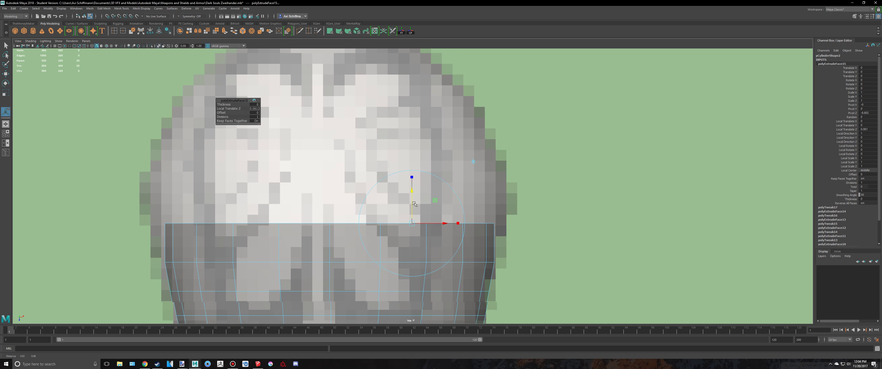
{"action": "key", "text": "r"}
{"action": "left_click_drag", "start_coordinate": [330, 223], "coordinate": [340, 223]}
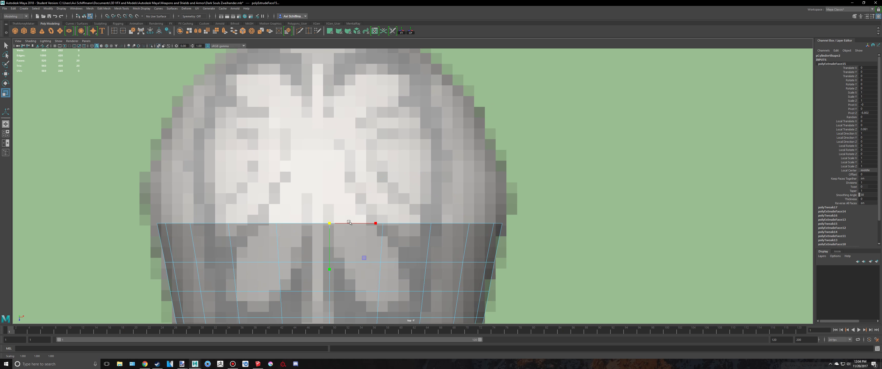
Extrude the next section just below the pommel's widest point and widen its end slightly
{"action": "middle_click_drag", "start_coordinate": [349, 222], "coordinate": [330, 252], "text": "alt"}
{"action": "left_click", "coordinate": [410, 253]}
{"action": "key", "text": "ctrl+e"}
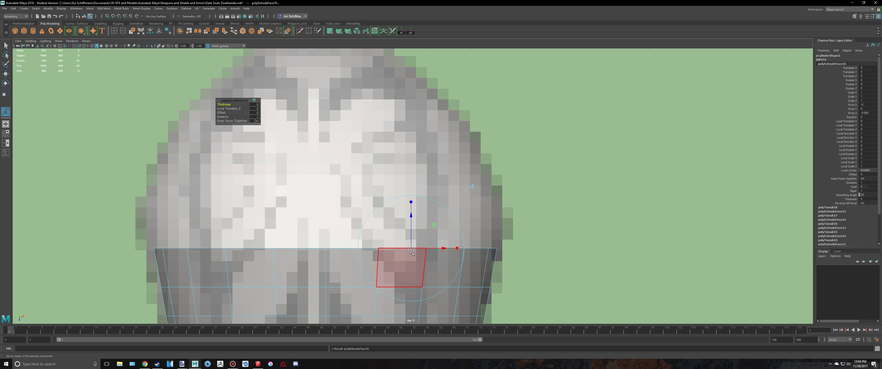
{"action": "left_click_drag", "start_coordinate": [413, 219], "coordinate": [412, 192]}
{"action": "key", "text": "r"}
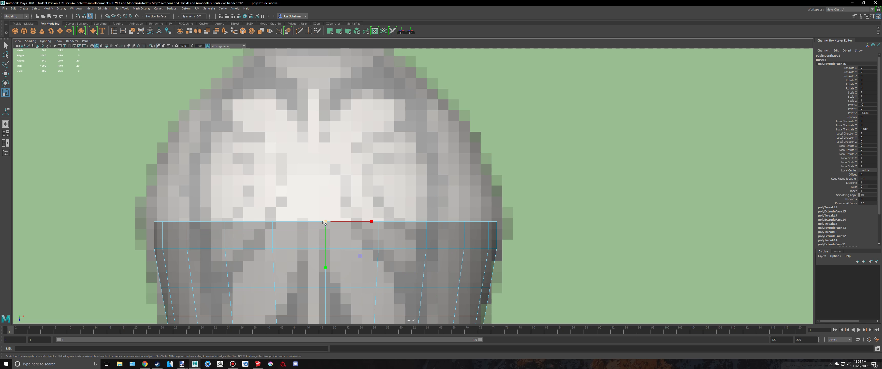
{"action": "left_click_drag", "start_coordinate": [324, 223], "coordinate": [332, 224]}
Extrude a short section at the pommel's widest point and adjust its end position and width to the reference outline
{"action": "middle_click_drag", "start_coordinate": [335, 218], "coordinate": [332, 240], "text": "alt"}
{"action": "key", "text": "ctrl+e"}
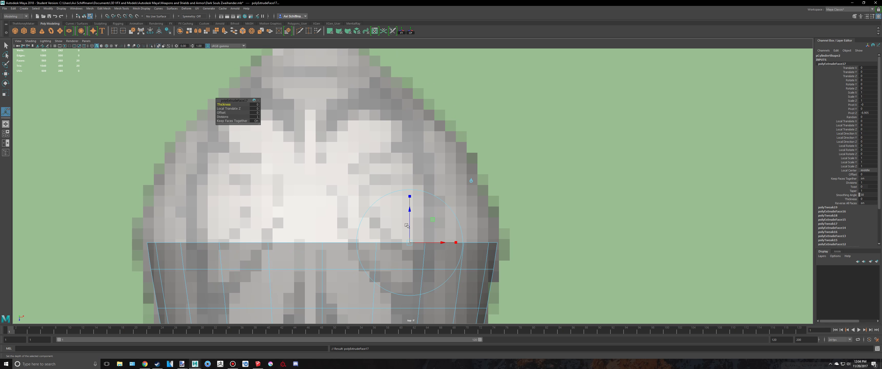
{"action": "left_click_drag", "start_coordinate": [411, 207], "coordinate": [410, 187]}
{"action": "key", "text": "r"}
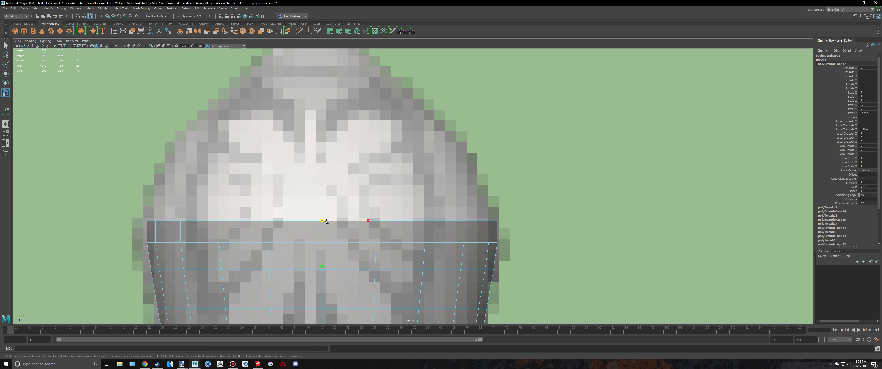
{"action": "left_click_drag", "start_coordinate": [325, 222], "coordinate": [328, 222]}
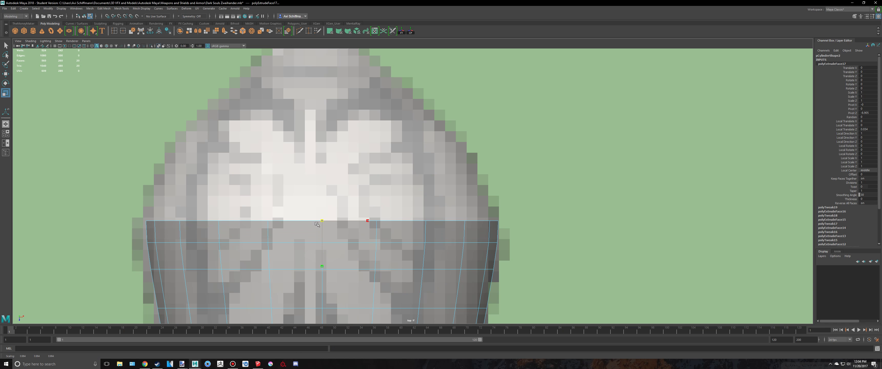
{"action": "key", "text": "w"}
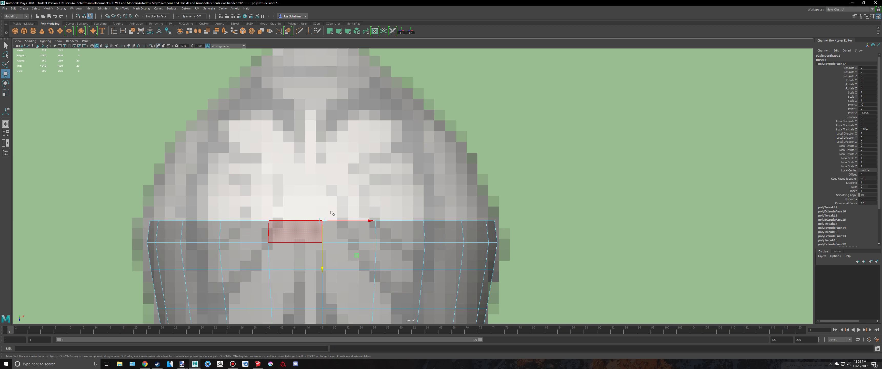
{"action": "left_click_drag", "start_coordinate": [322, 266], "coordinate": [323, 264]}
{"action": "key", "text": "r"}
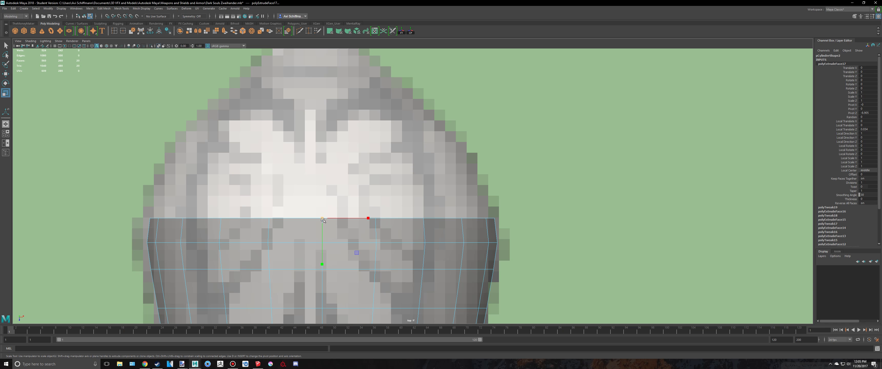
{"action": "left_click_drag", "start_coordinate": [322, 220], "coordinate": [320, 221]}
Extrude a section above the pommel's widest point and scale its end inward to start the upper taper
{"action": "key", "text": "ctrl+e"}
{"action": "left_click_drag", "start_coordinate": [409, 193], "coordinate": [408, 173]}
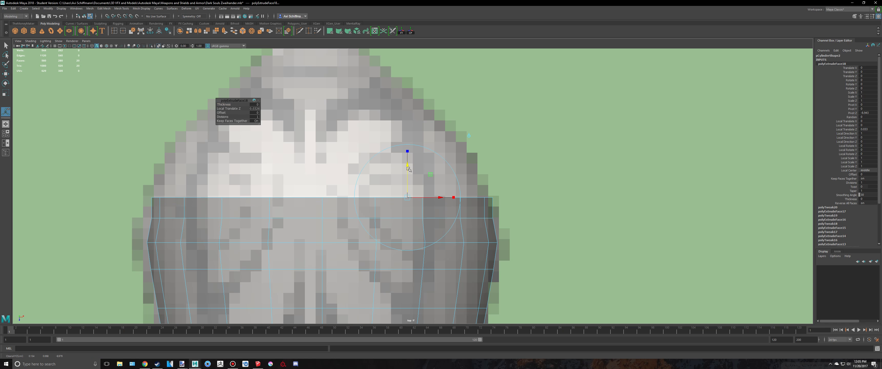
{"action": "key", "text": "r"}
{"action": "left_click_drag", "start_coordinate": [338, 197], "coordinate": [314, 201]}
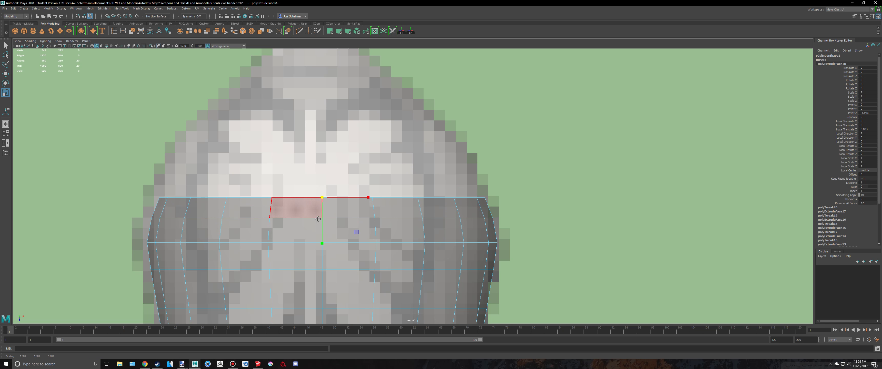
Extrude a second tapering section toward the pommel's tip and narrow its end to the reference silhouette
{"action": "middle_click_drag", "start_coordinate": [317, 219], "coordinate": [317, 250], "text": "alt"}
{"action": "key", "text": "ctrl+e"}
{"action": "left_click_drag", "start_coordinate": [403, 196], "coordinate": [404, 177]}
{"action": "key", "text": "r"}
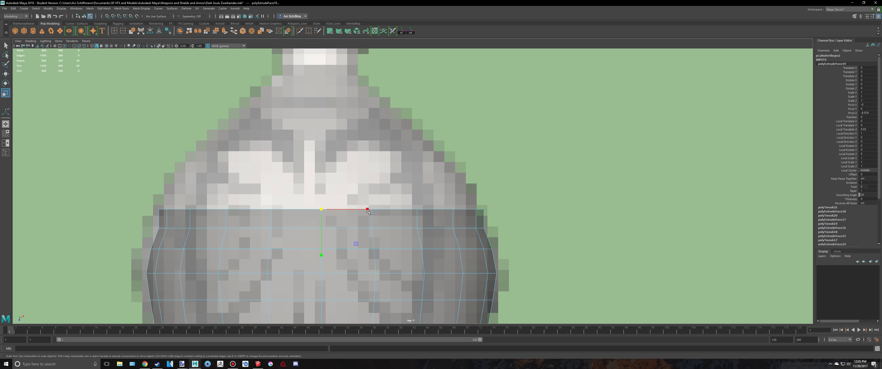
{"action": "middle_click_drag", "start_coordinate": [366, 207], "coordinate": [365, 226], "text": "alt"}
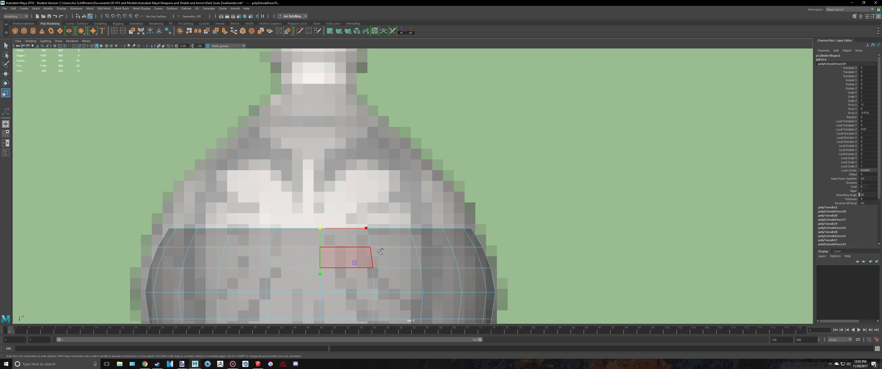
Extrude a taller section of the upper pommel and scale its end inward along the reference shoulder
{"action": "key", "text": "ctrl+e"}
{"action": "left_click_drag", "start_coordinate": [394, 194], "coordinate": [394, 160]}
{"action": "key", "text": "r"}
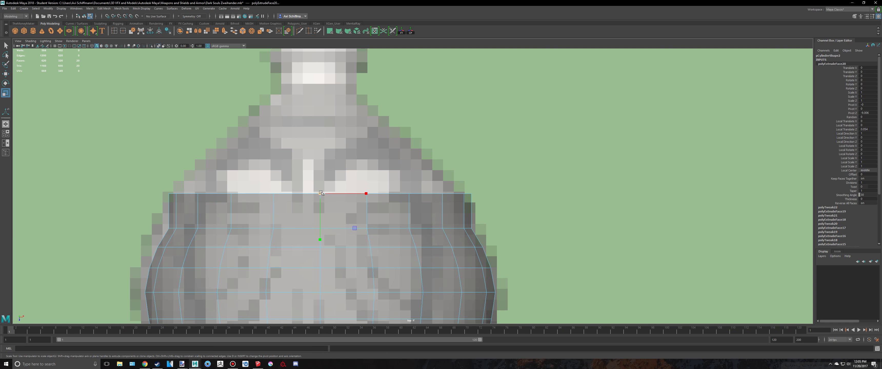
{"action": "left_click_drag", "start_coordinate": [319, 193], "coordinate": [291, 202]}
Extrude another section of the upper pommel and scale its end inward toward the reference outline
{"action": "middle_click_drag", "start_coordinate": [400, 161], "coordinate": [456, 193], "text": "alt"}
{"action": "key", "text": "ctrl+e"}
{"action": "left_click_drag", "start_coordinate": [440, 191], "coordinate": [438, 157]}
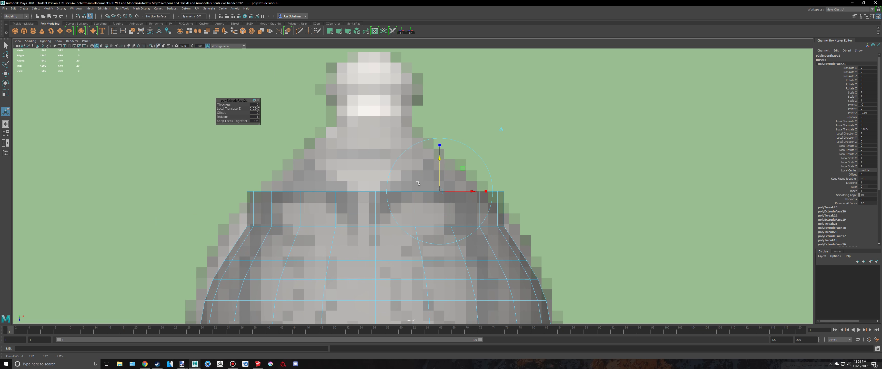
{"action": "key", "text": "r"}
{"action": "left_click_drag", "start_coordinate": [375, 191], "coordinate": [327, 195]}
{"action": "middle_click_drag", "start_coordinate": [382, 198], "coordinate": [380, 233], "text": "alt"}
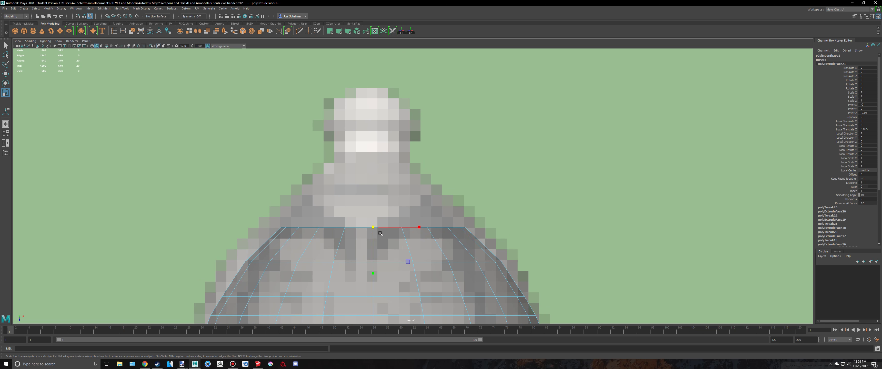
Extrude one more section from the pommel's upper end toward the base of the neck
{"action": "left_click", "coordinate": [390, 240]}
{"action": "key", "text": "ctrl+e"}
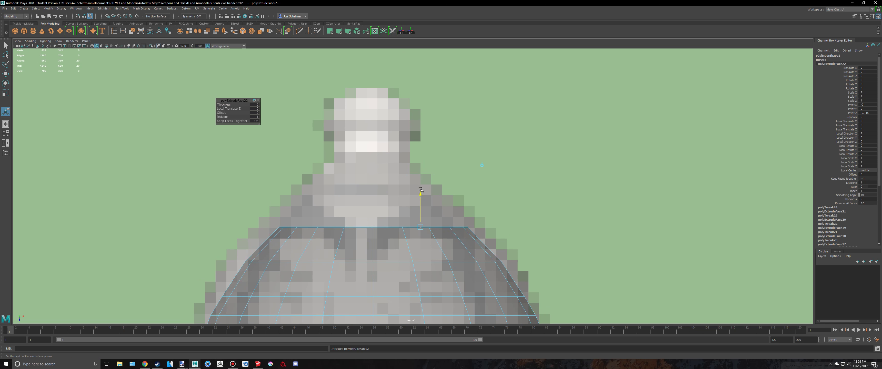
{"action": "left_click_drag", "start_coordinate": [420, 190], "coordinate": [424, 160]}
Switch to SketchUp, examine the reference pommel's taper and end knob from the side, and return to Maya
{"action": "key", "text": "alt+Tab"}
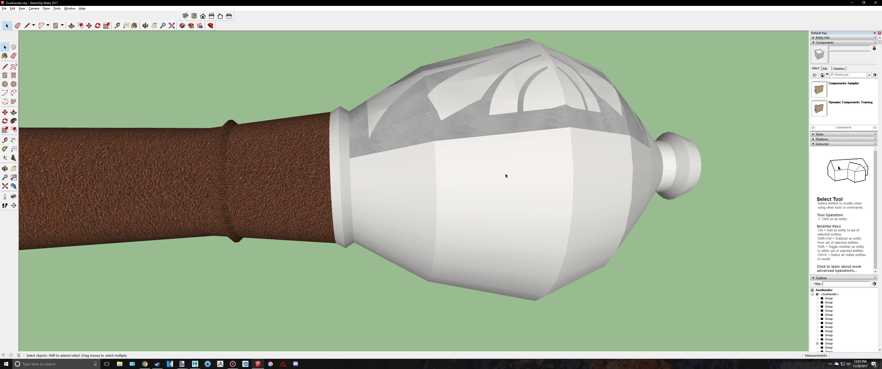
{"action": "middle_click_drag", "start_coordinate": [578, 177], "coordinate": [585, 186]}
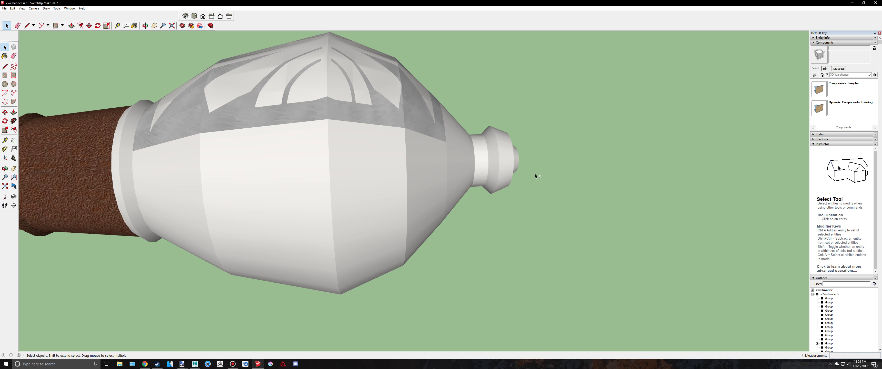
{"action": "mouse_move", "coordinate": [535, 175]}
{"action": "middle_mouse_down", "text": "shift"}
{"action": "mouse_move", "coordinate": [475, 183]}
{"action": "mouse_move", "coordinate": [529, 187]}
{"action": "mouse_move", "coordinate": [458, 232]}
{"action": "mouse_move", "coordinate": [487, 170]}
{"action": "mouse_move", "coordinate": [370, 163]}
{"action": "mouse_move", "coordinate": [452, 177]}
{"action": "mouse_move", "coordinate": [498, 165]}
{"action": "middle_mouse_up", "text": "shift"}
{"action": "key", "text": "alt+Tab"}
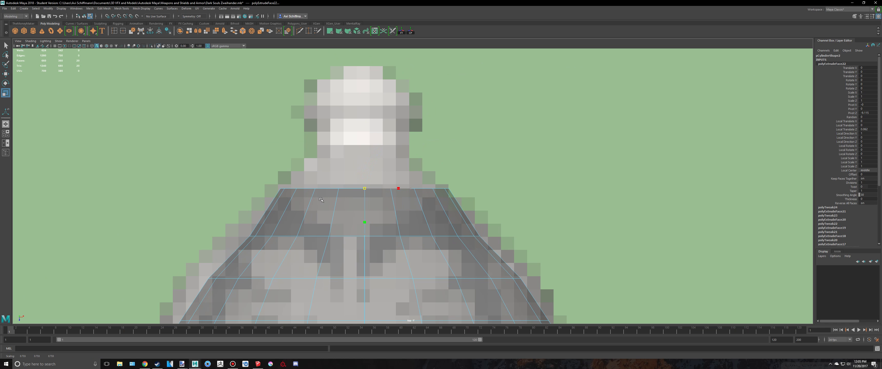
{"action": "key", "text": "w"}
{"action": "left_click", "coordinate": [377, 227]}
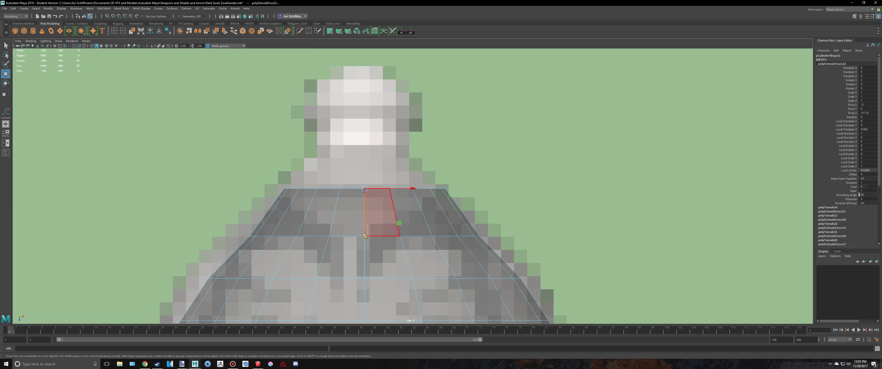
{"action": "left_click", "coordinate": [364, 235], "text": "shift"}
{"action": "middle_click_drag", "start_coordinate": [493, 194], "coordinate": [510, 174], "text": "alt"}
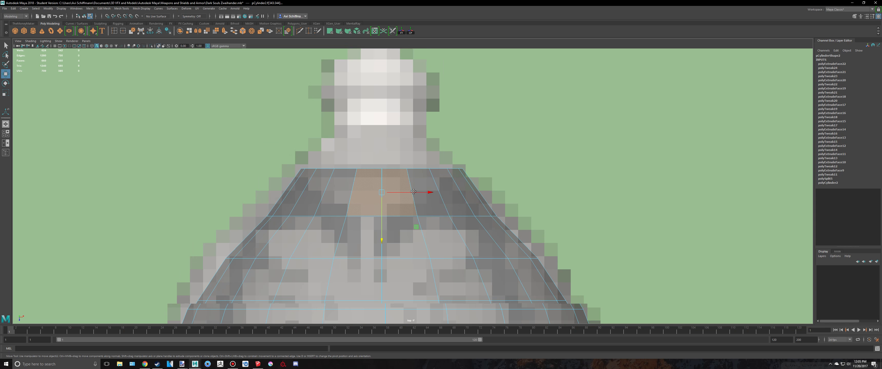
{"action": "middle_click_drag", "start_coordinate": [413, 192], "coordinate": [431, 114], "text": "alt"}
Return to object mode and examine the pommel and grip from the side in the perspective view
{"action": "key", "text": "q"}
{"action": "right_click_drag", "start_coordinate": [408, 142], "coordinate": [432, 134]}
{"action": "key", "text": "space"}
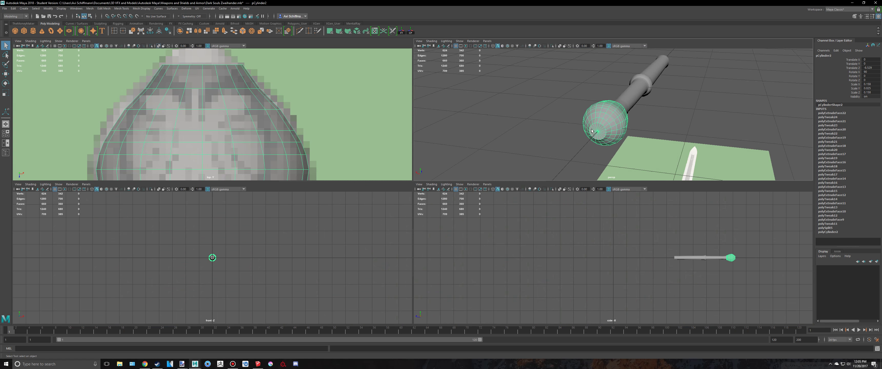
{"action": "key", "text": "space"}
{"action": "left_click", "coordinate": [319, 141]}
{"action": "mouse_move", "coordinate": [320, 141]}
{"action": "left_mouse_down", "text": "alt"}
{"action": "mouse_move", "coordinate": [425, 154]}
{"action": "mouse_move", "coordinate": [417, 144]}
{"action": "left_mouse_up", "text": "alt"}
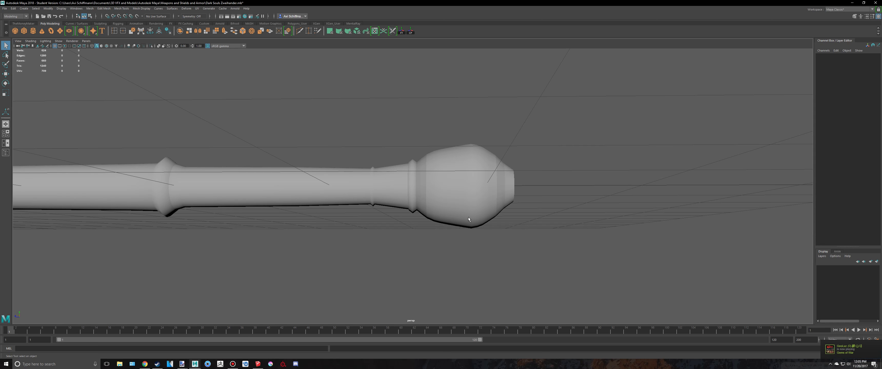
{"action": "key", "text": "space"}
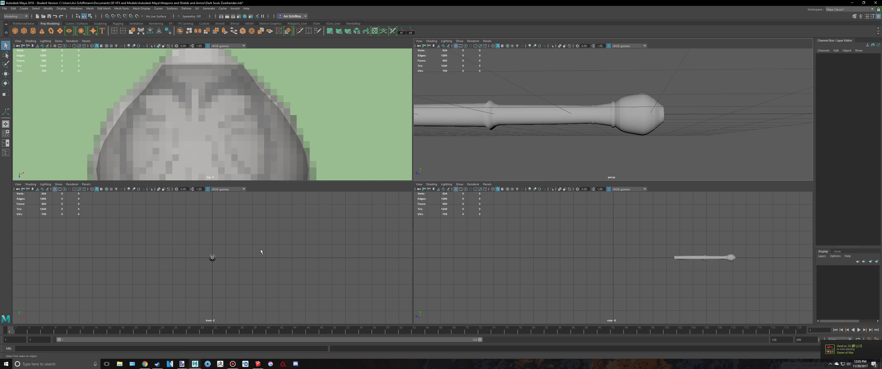
Delete the second horizontal edge loop below the pommel's upper rim
{"action": "key", "text": "space"}
{"action": "left_click", "coordinate": [395, 219]}
{"action": "key", "text": "f"}
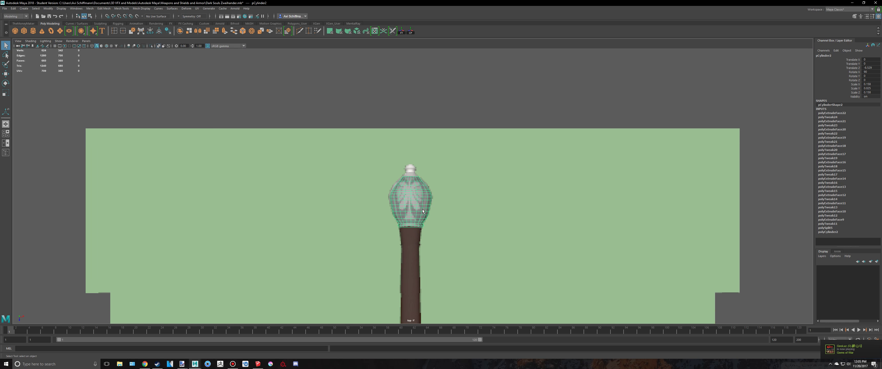
{"action": "scroll", "coordinate": [376, 202], "scroll_direction": "up", "scroll_amount": 8}
{"action": "right_click_drag", "start_coordinate": [388, 183], "coordinate": [389, 163]}
{"action": "double_click", "coordinate": [399, 182]}
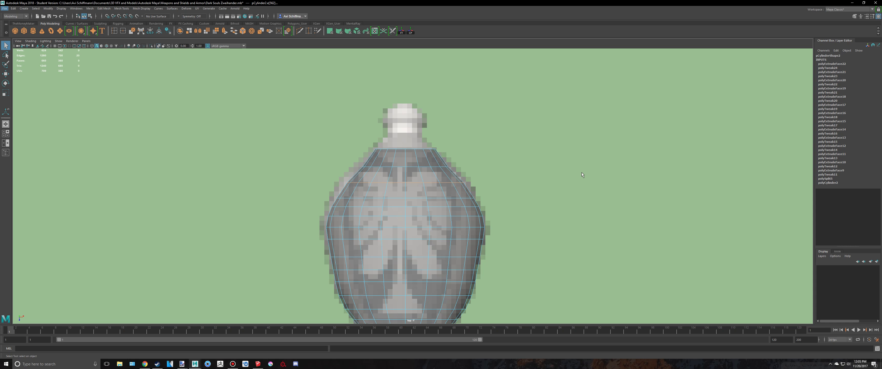
{"action": "key", "text": "ctrl+Delete"}
{"action": "key", "text": "r"}
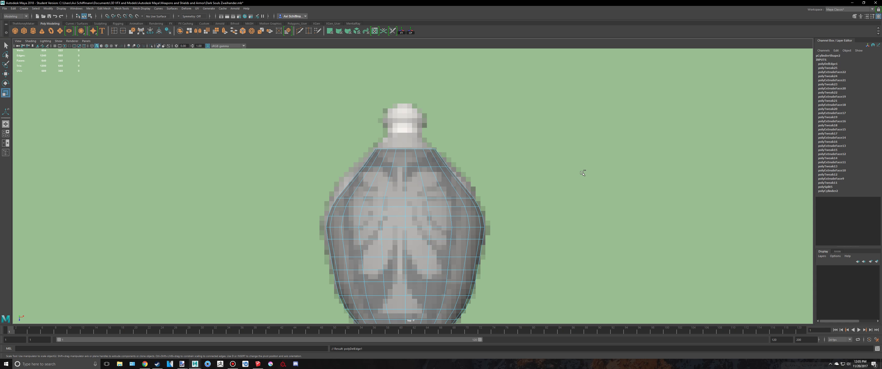
{"action": "key", "text": "ctrl+z"}
{"action": "left_click", "coordinate": [566, 175]}
{"action": "right_click_drag", "start_coordinate": [403, 179], "coordinate": [399, 185]}
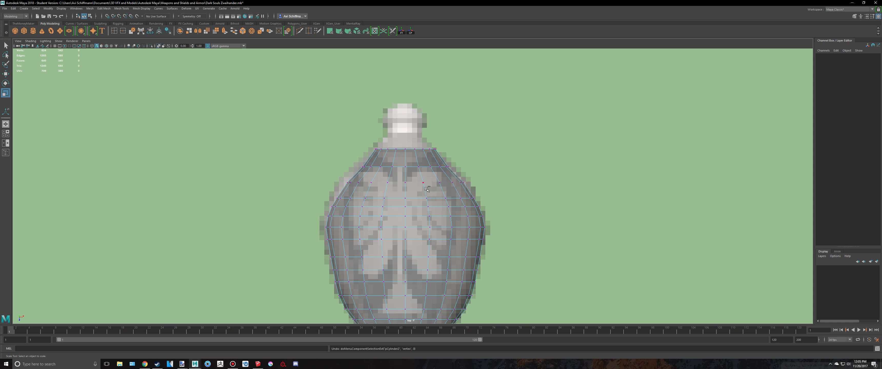
{"action": "key", "text": "ctrl+z"}
{"action": "key", "text": "Delete"}
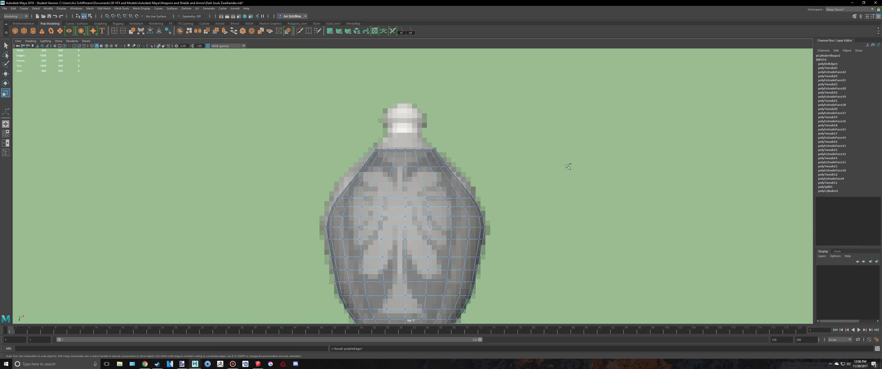
Preview the pommel smoothed in perspective and compare its smoothed outline with the reference in the top view
{"action": "key", "text": "space"}
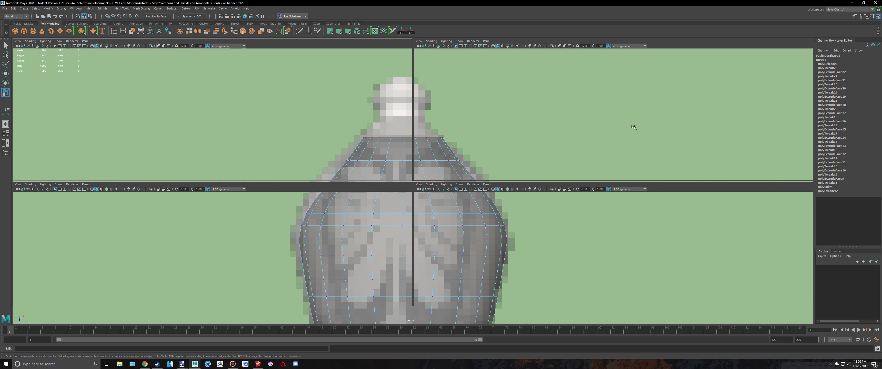
{"action": "key", "text": "space"}
{"action": "right_click_drag", "start_coordinate": [471, 175], "coordinate": [496, 166]}
{"action": "key", "text": "3"}
{"action": "left_click", "coordinate": [575, 136]}
{"action": "left_click_drag", "start_coordinate": [574, 136], "coordinate": [516, 184], "text": "alt"}
{"action": "left_click", "coordinate": [471, 179]}
{"action": "key", "text": "space"}
{"action": "key", "text": "space"}
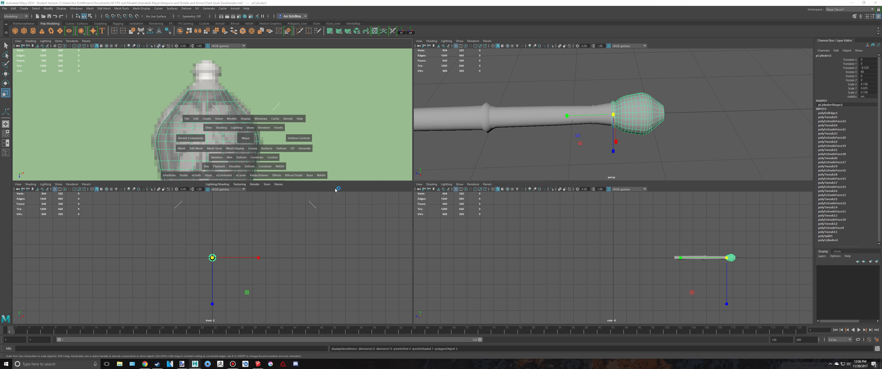
{"action": "key", "text": "1"}
{"action": "key", "text": "3"}
{"action": "middle_click_drag", "start_coordinate": [423, 183], "coordinate": [431, 130], "text": "alt"}
{"action": "middle_click_drag", "start_coordinate": [430, 236], "coordinate": [435, 203], "text": "alt"}
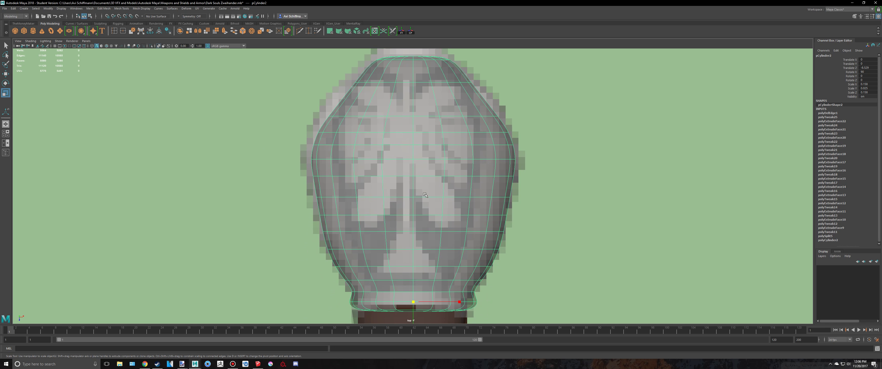
Turn off the smooth preview and delete two horizontal edge loops on the pommel's lower half
{"action": "key", "text": "1"}
{"action": "right_click_drag", "start_coordinate": [380, 201], "coordinate": [364, 198]}
{"action": "double_click", "coordinate": [394, 198]}
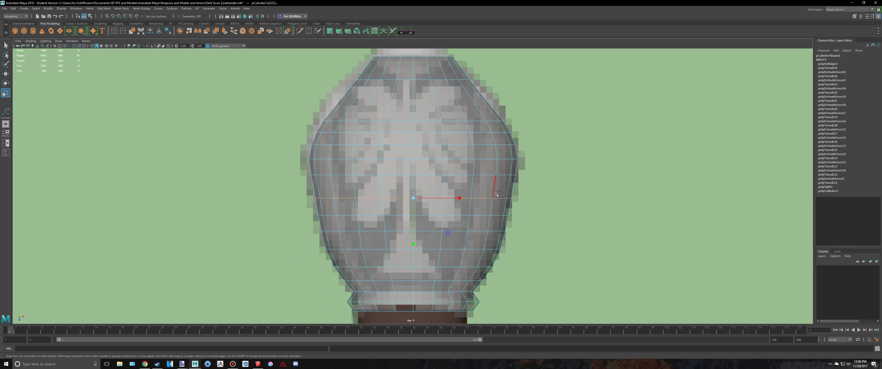
{"action": "key", "text": "ctrl+Delete"}
{"action": "middle_click_drag", "start_coordinate": [418, 271], "coordinate": [416, 216], "text": "alt"}
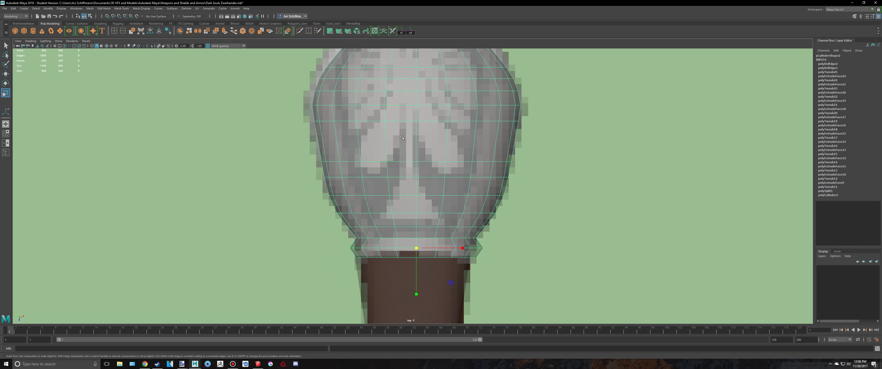
{"action": "key", "text": "F8"}
{"action": "right_click_drag", "start_coordinate": [378, 183], "coordinate": [381, 194]}
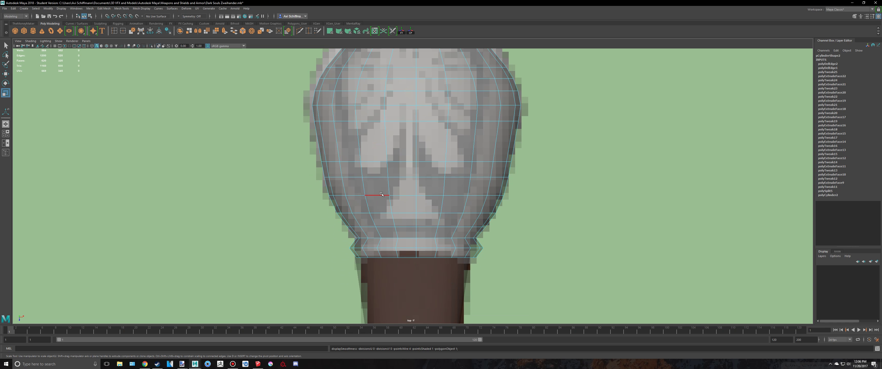
{"action": "key", "text": "ctrl+Delete"}
Preview the smoothed pommel in perspective to check the curvature of its lower half
{"action": "right_click_drag", "start_coordinate": [405, 169], "coordinate": [438, 162]}
{"action": "key", "text": "3"}
{"action": "left_click", "coordinate": [526, 115]}
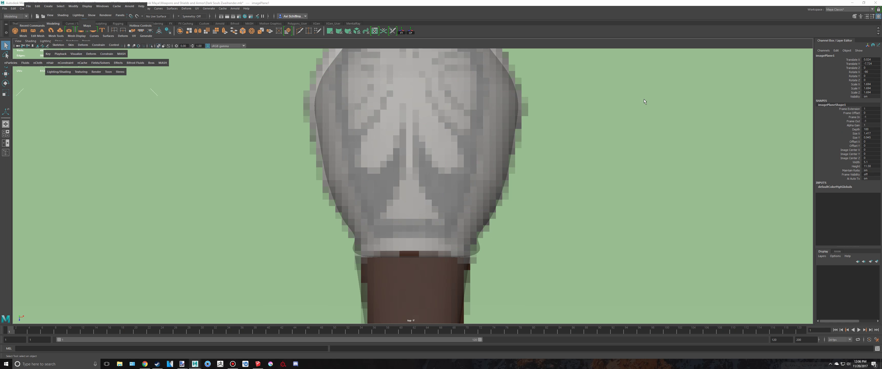
{"action": "key", "text": "space"}
{"action": "key", "text": "space"}
{"action": "mouse_move", "coordinate": [645, 120]}
{"action": "left_mouse_down", "text": "alt"}
{"action": "mouse_move", "coordinate": [648, 136]}
{"action": "mouse_move", "coordinate": [649, 111]}
{"action": "left_mouse_up", "text": "alt"}
{"action": "scroll", "coordinate": [573, 169], "scroll_direction": "up", "scroll_amount": 4}
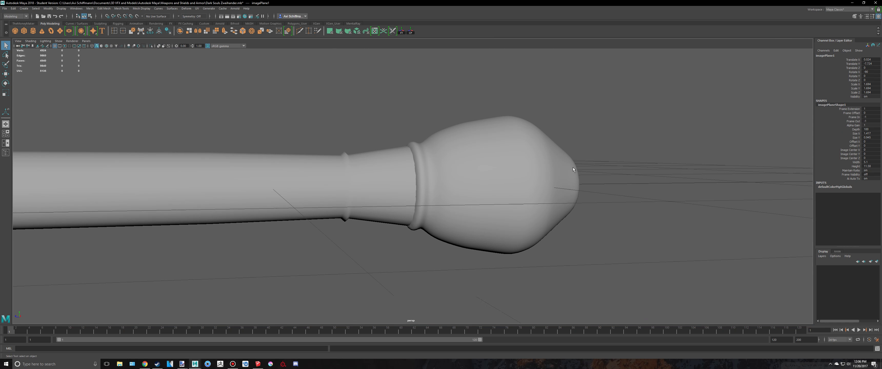
{"action": "left_click_drag", "start_coordinate": [552, 159], "coordinate": [542, 162], "text": "alt"}
{"action": "left_click", "coordinate": [542, 163]}
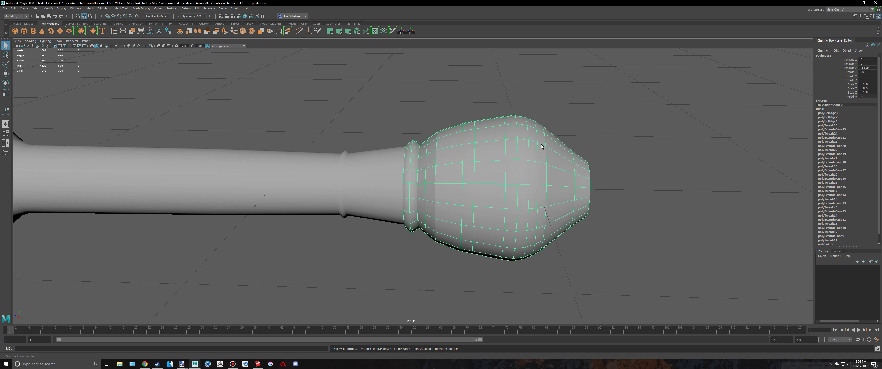
Delete the horizontal edge loop just above the pommel's widest point
{"action": "key", "text": "space"}
{"action": "key", "text": "space"}
{"action": "scroll", "coordinate": [420, 77], "scroll_direction": "up", "scroll_amount": 4}
{"action": "key", "text": "F10"}
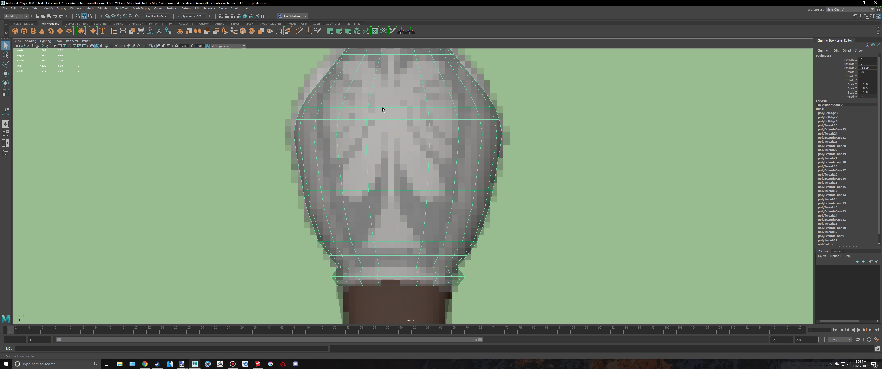
{"action": "left_click", "coordinate": [375, 119]}
{"action": "key", "text": "ctrl+Delete"}
Check the pommel's smoothed shape around its widest point in perspective, then return to the unsmoothed top view
{"action": "key", "text": "space"}
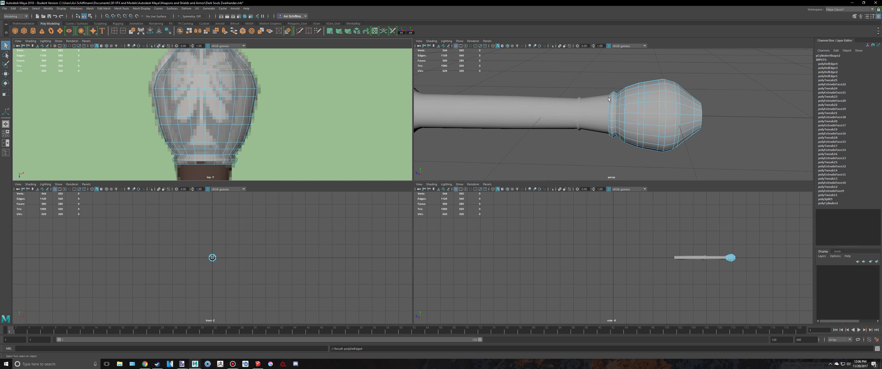
{"action": "key", "text": "space"}
{"action": "right_click_drag", "start_coordinate": [511, 172], "coordinate": [534, 164]}
{"action": "key", "text": "3"}
{"action": "left_click", "coordinate": [665, 142]}
{"action": "left_click_drag", "start_coordinate": [665, 142], "coordinate": [633, 140], "text": "alt"}
{"action": "left_click", "coordinate": [529, 169]}
{"action": "key", "text": "space"}
{"action": "key", "text": "space"}
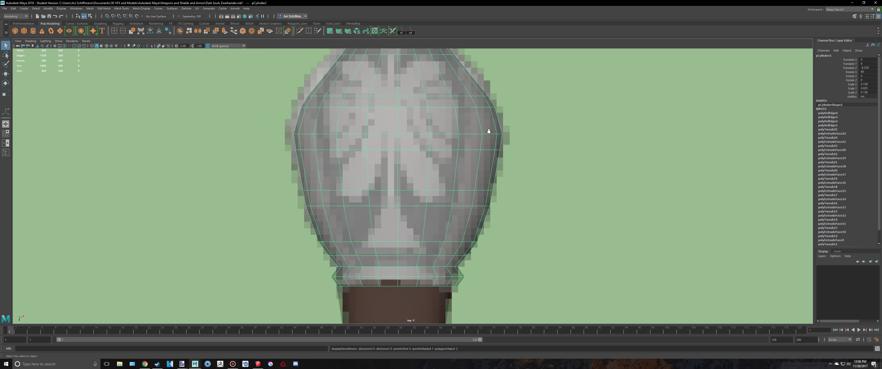
{"action": "key", "text": "1"}
Move the vertex row on the pommel's upper shoulder toward the neck and scale it inward to follow the taper
{"action": "middle_click_drag", "start_coordinate": [488, 131], "coordinate": [467, 191], "text": "alt"}
{"action": "scroll", "coordinate": [445, 188], "scroll_direction": "up", "scroll_amount": 2}
{"action": "scroll", "coordinate": [405, 188], "scroll_direction": "down", "scroll_amount": 8}
{"action": "scroll", "coordinate": [405, 188], "scroll_direction": "up", "scroll_amount": 10}
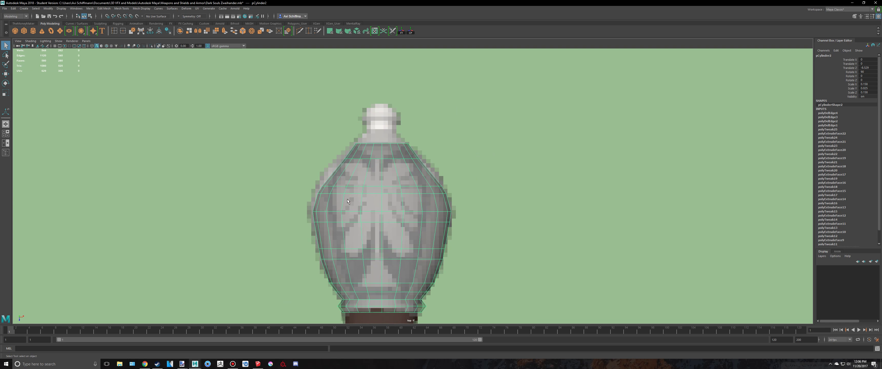
{"action": "right_click_drag", "start_coordinate": [330, 156], "coordinate": [210, 175]}
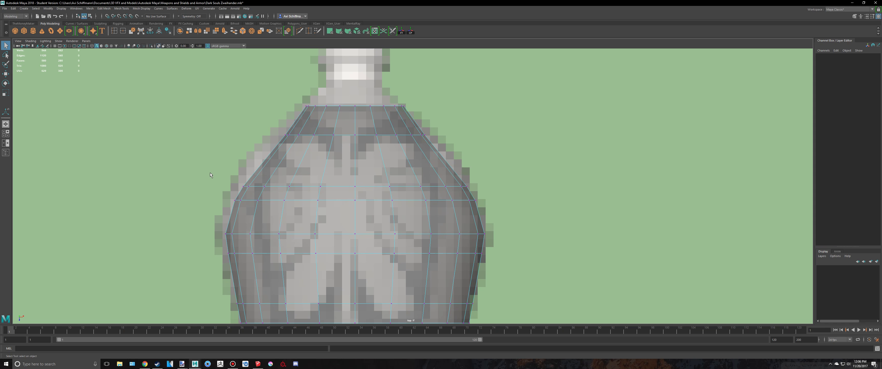
{"action": "left_click_drag", "start_coordinate": [488, 191], "coordinate": [533, 194]}
{"action": "middle_click_drag", "start_coordinate": [468, 168], "coordinate": [473, 176], "text": "alt"}
{"action": "scroll", "coordinate": [473, 177], "scroll_direction": "up", "scroll_amount": 3}
{"action": "key", "text": "w"}
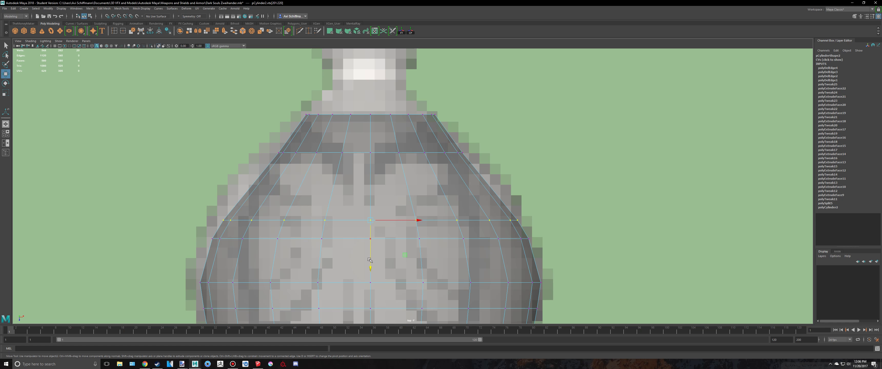
{"action": "left_click_drag", "start_coordinate": [371, 262], "coordinate": [378, 237]}
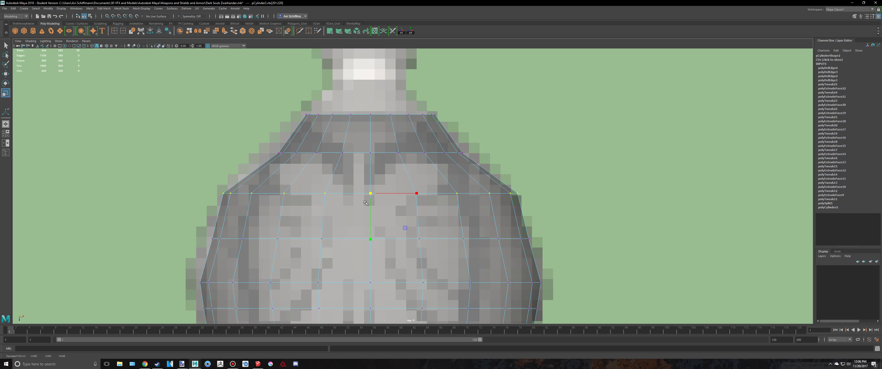
{"action": "left_click_drag", "start_coordinate": [370, 197], "coordinate": [351, 204]}
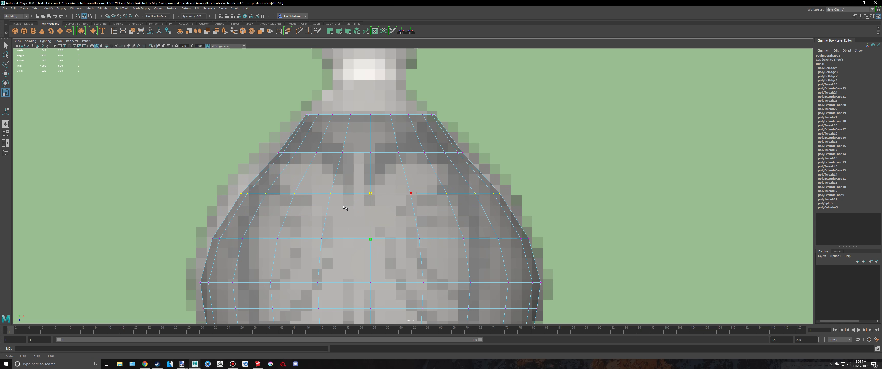
Preview the adjusted upper shoulder smoothed in perspective and restore the unsmoothed display
{"action": "key", "text": "space"}
{"action": "key", "text": "space"}
{"action": "key", "text": "q"}
{"action": "right_click_drag", "start_coordinate": [462, 189], "coordinate": [493, 177]}
{"action": "key", "text": "3"}
{"action": "left_click_drag", "start_coordinate": [639, 174], "coordinate": [609, 147], "text": "alt"}
{"action": "key", "text": "1"}
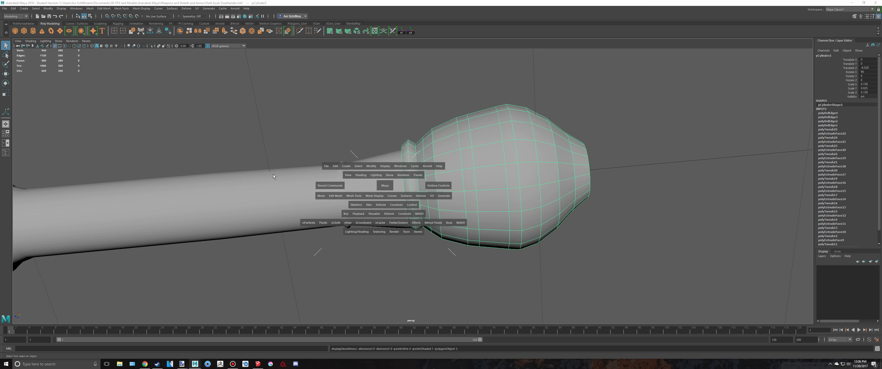
Select only the cap faces at the pommel's narrow end and verify the selection in a wireframe perspective view
{"action": "key", "text": "space"}
{"action": "key", "text": "space"}
{"action": "scroll", "coordinate": [420, 126], "scroll_direction": "up", "scroll_amount": 5}
{"action": "right_click_drag", "start_coordinate": [374, 207], "coordinate": [356, 229]}
{"action": "left_click_drag", "start_coordinate": [539, 221], "coordinate": [540, 220]}
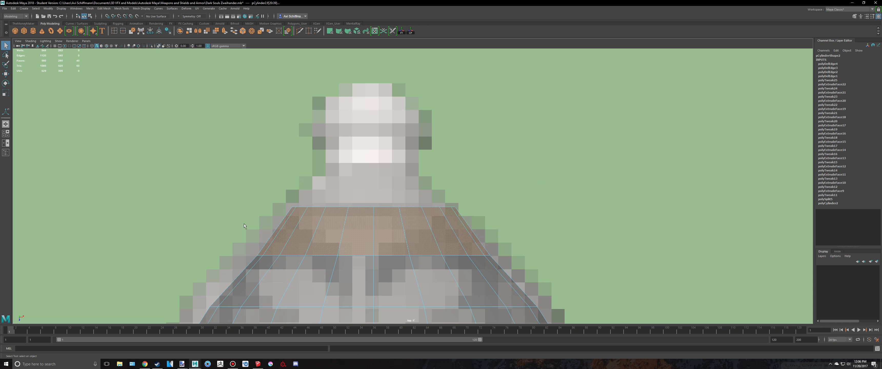
{"action": "left_click_drag", "start_coordinate": [244, 226], "coordinate": [578, 250], "text": "ctrl"}
{"action": "key", "text": "space"}
{"action": "key", "text": "space"}
{"action": "key", "text": "4"}
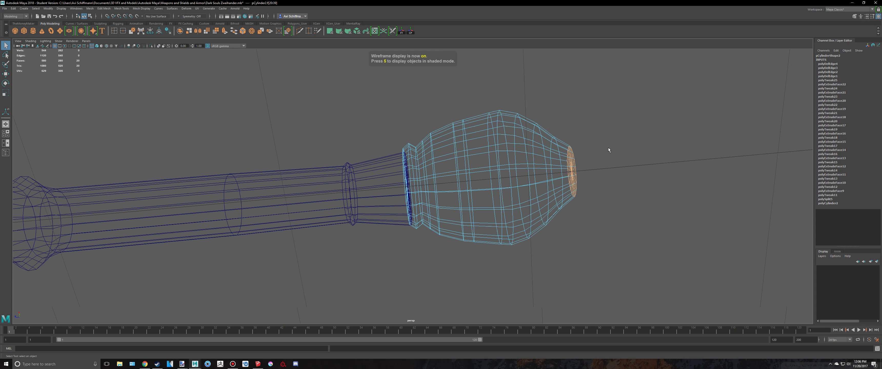
{"action": "mouse_move", "coordinate": [608, 150]}
{"action": "left_mouse_down", "text": "alt"}
{"action": "mouse_move", "coordinate": [570, 148]}
{"action": "mouse_move", "coordinate": [571, 158]}
{"action": "left_mouse_up", "text": "alt"}
{"action": "key", "text": "5"}
{"action": "key", "text": "space"}
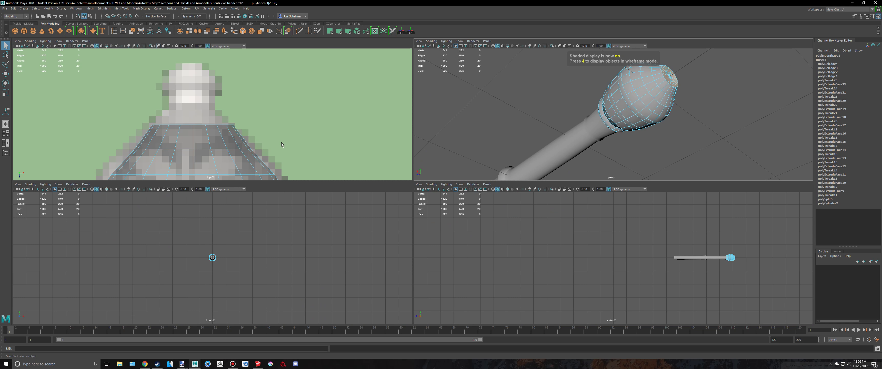
{"action": "key", "text": "space"}
Extrude the pommel's cap faces and scale them inward to the neck's width, consulting the SketchUp reference
{"action": "scroll", "coordinate": [395, 219], "scroll_direction": "up", "scroll_amount": 3}
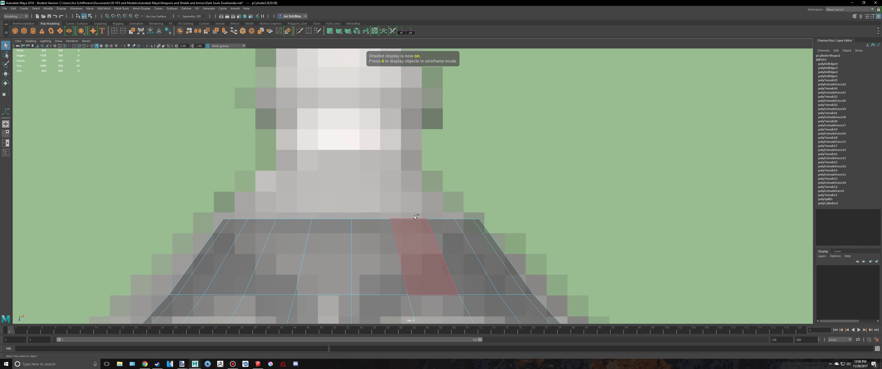
{"action": "key", "text": "ctrl+e"}
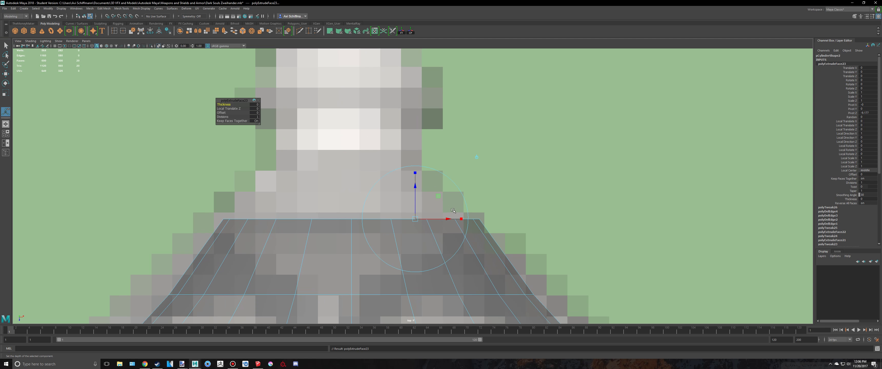
{"action": "key", "text": "r"}
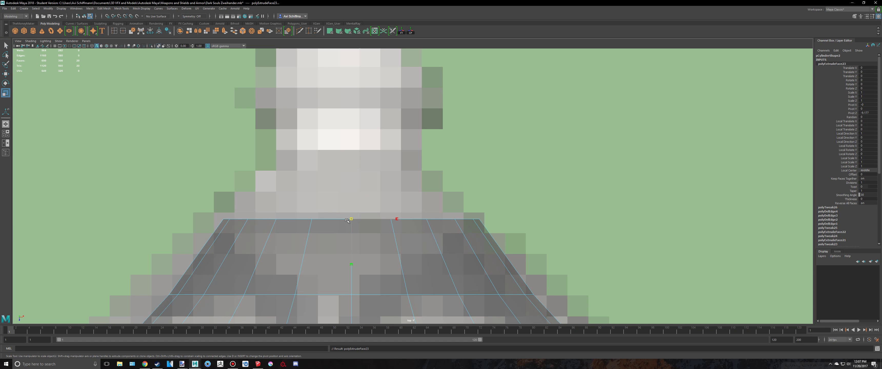
{"action": "left_click", "coordinate": [257, 364]}
{"action": "mouse_move", "coordinate": [453, 229]}
{"action": "middle_mouse_down"}
{"action": "mouse_move", "coordinate": [380, 215]}
{"action": "mouse_move", "coordinate": [408, 202]}
{"action": "middle_mouse_up"}
{"action": "key", "text": "alt+Tab"}
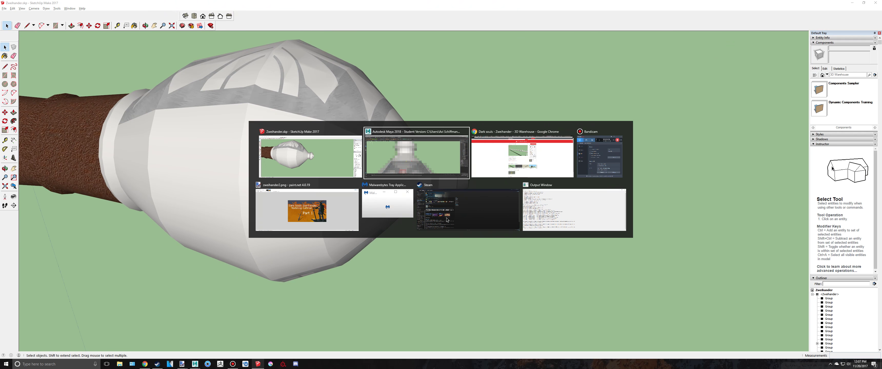
Extrude the inset cap faces outward to form the short neck at the pommel's end, and inspect it in perspective
{"action": "key", "text": "ctrl+e"}
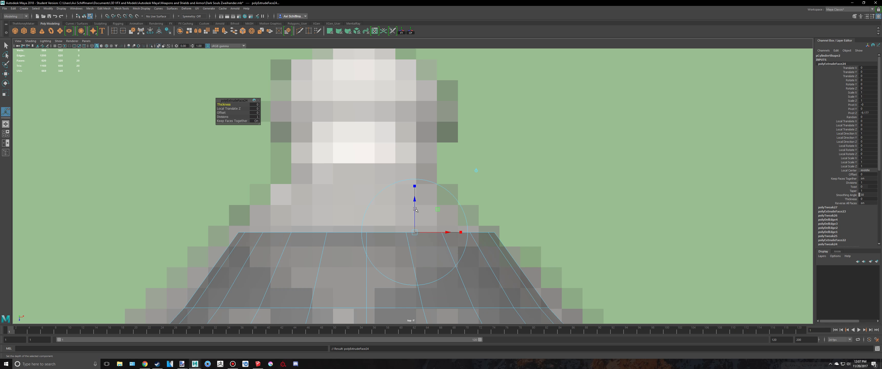
{"action": "left_click_drag", "start_coordinate": [416, 200], "coordinate": [426, 135]}
{"action": "key", "text": "space"}
{"action": "key", "text": "space"}
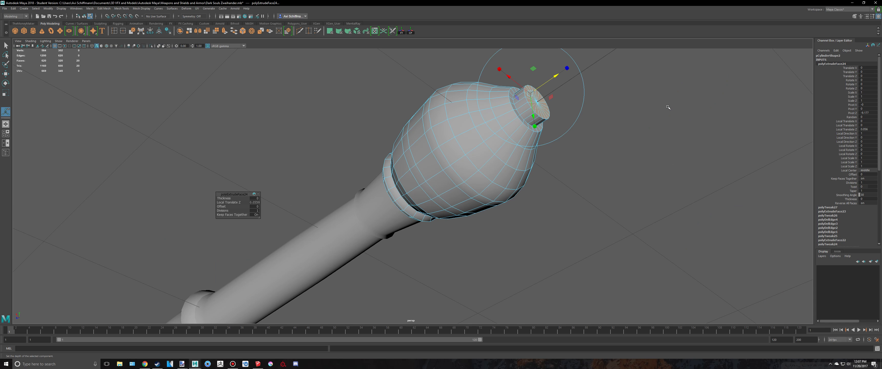
{"action": "key", "text": "space"}
{"action": "key", "text": "space"}
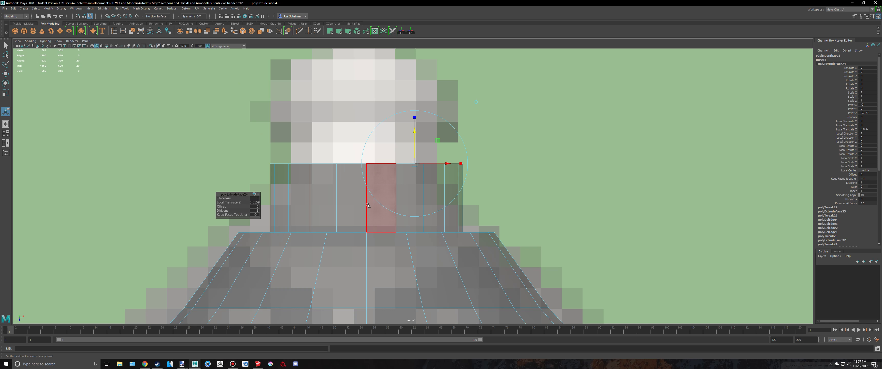
Select the edge loop at the base of the new neck and move it slightly toward the tip
{"action": "key", "text": "q"}
{"action": "key", "text": "space"}
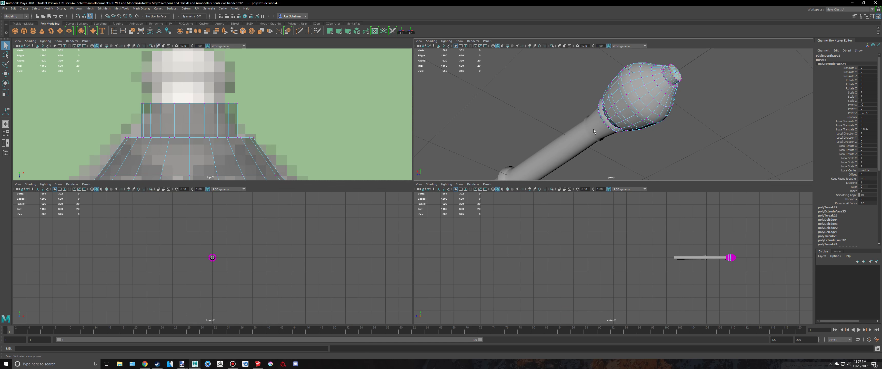
{"action": "key", "text": "space"}
{"action": "left_click_drag", "start_coordinate": [587, 124], "coordinate": [594, 145], "text": "alt"}
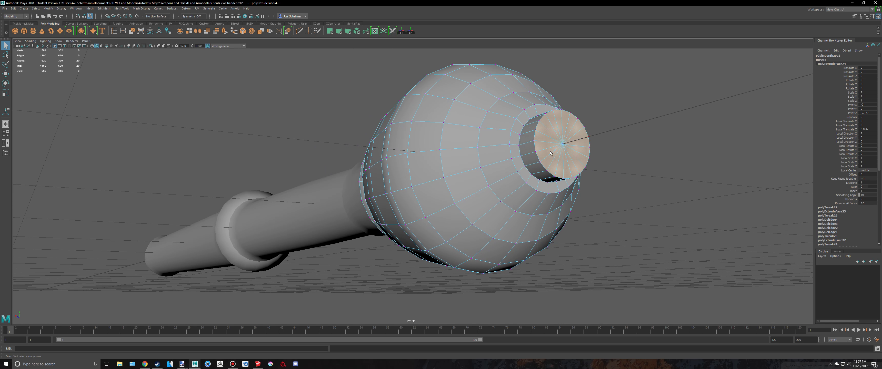
{"action": "right_click", "coordinate": [515, 146]}
{"action": "right_click_drag", "start_coordinate": [515, 148], "coordinate": [514, 132]}
{"action": "left_click", "coordinate": [520, 151]}
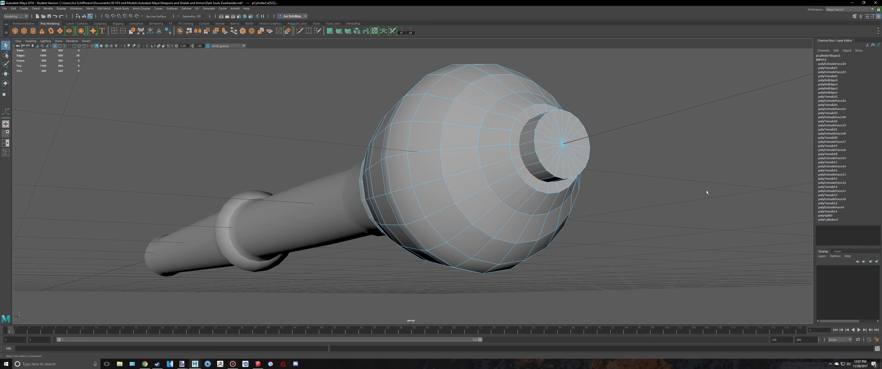
{"action": "left_click_drag", "start_coordinate": [707, 193], "coordinate": [659, 203], "text": "alt"}
{"action": "key", "text": "space"}
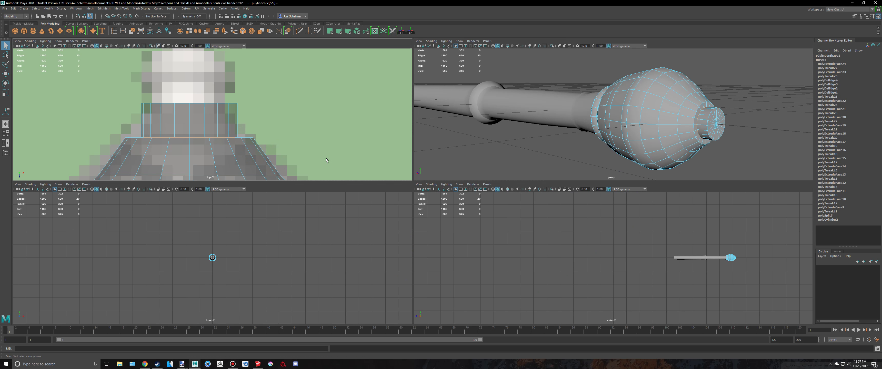
{"action": "key", "text": "space"}
{"action": "key", "text": "w"}
{"action": "left_click_drag", "start_coordinate": [370, 274], "coordinate": [368, 275]}
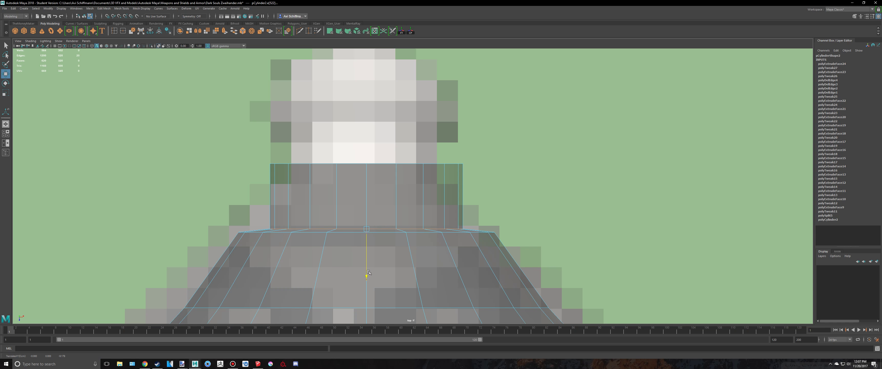
Restore the neck-base edge loop selection in perspective and move the loop further toward the tip to slope the shoulder
{"action": "key", "text": "space"}
{"action": "key", "text": "space"}
{"action": "key", "text": "q"}
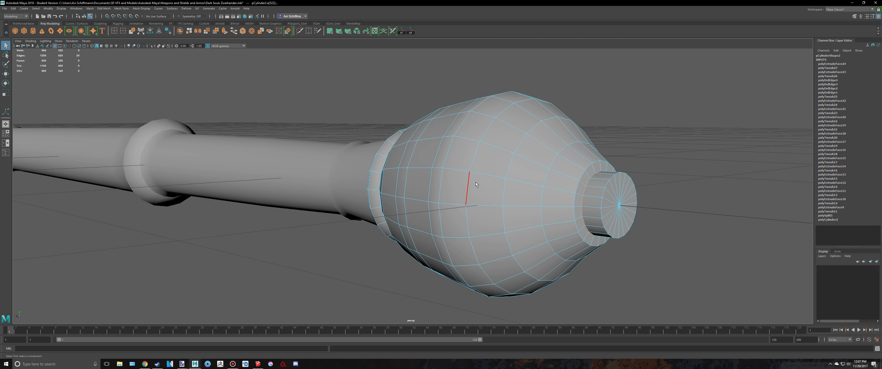
{"action": "right_click_drag", "start_coordinate": [476, 182], "coordinate": [496, 171]}
{"action": "left_click", "coordinate": [704, 182]}
{"action": "left_click_drag", "start_coordinate": [704, 184], "coordinate": [638, 212], "text": "alt"}
{"action": "key", "text": "ctrl+z"}
{"action": "scroll", "coordinate": [654, 213], "scroll_direction": "up", "scroll_amount": 1}
{"action": "key", "text": "ctrl+z"}
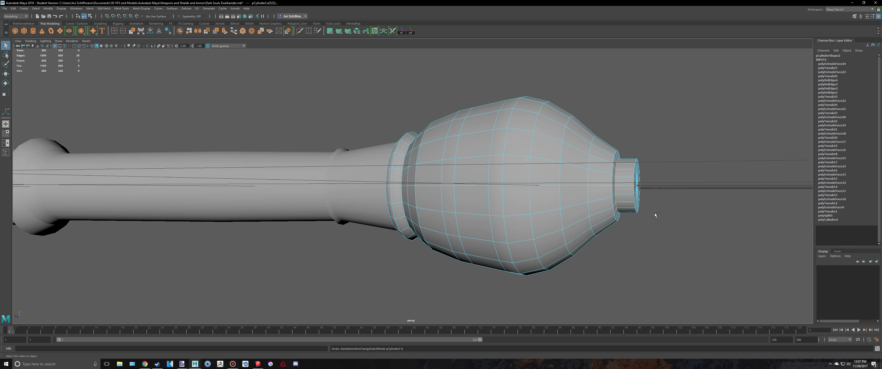
{"action": "key", "text": "w"}
{"action": "left_click_drag", "start_coordinate": [572, 187], "coordinate": [577, 186]}
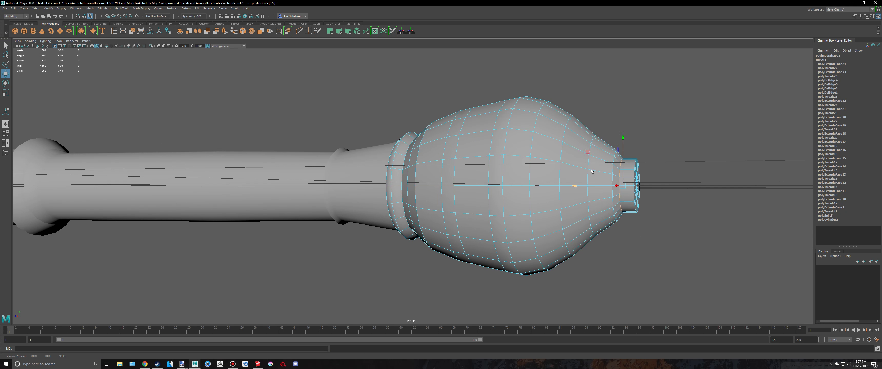
Preview the pommel and its neck smoothed in perspective, then return to the unsmoothed top view
{"action": "key", "text": "q"}
{"action": "right_click_drag", "start_coordinate": [596, 158], "coordinate": [623, 148]}
{"action": "key", "text": "3"}
{"action": "left_click", "coordinate": [700, 161]}
{"action": "scroll", "coordinate": [642, 187], "scroll_direction": "down", "scroll_amount": 3}
{"action": "left_click_drag", "start_coordinate": [642, 187], "coordinate": [516, 206], "text": "alt"}
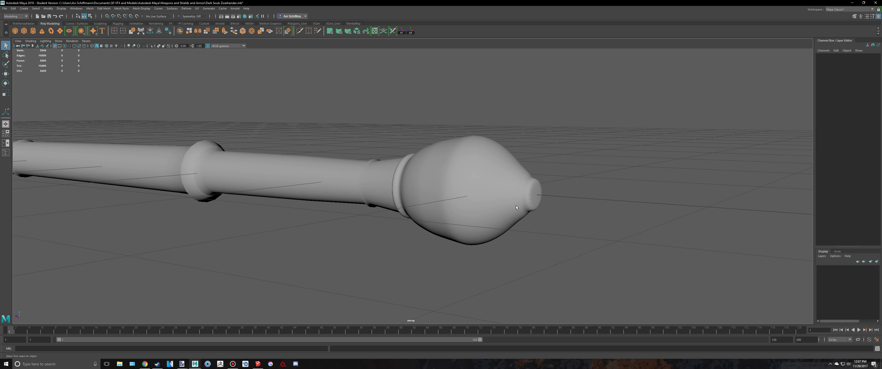
{"action": "left_click", "coordinate": [516, 207]}
{"action": "key", "text": "1"}
{"action": "key", "text": "space"}
{"action": "key", "text": "space"}
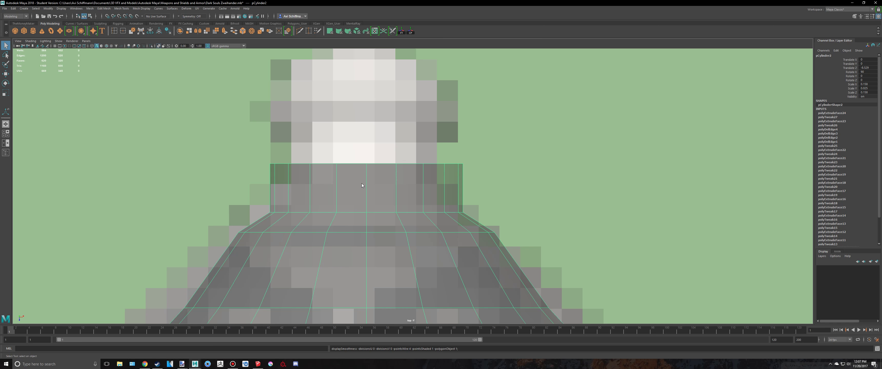
Select the cap faces at the end of the neck for extrusion, checking the SketchUp reference
{"action": "right_click", "coordinate": [362, 185]}
{"action": "left_click", "coordinate": [247, 146]}
{"action": "key", "text": "alt+Tab"}
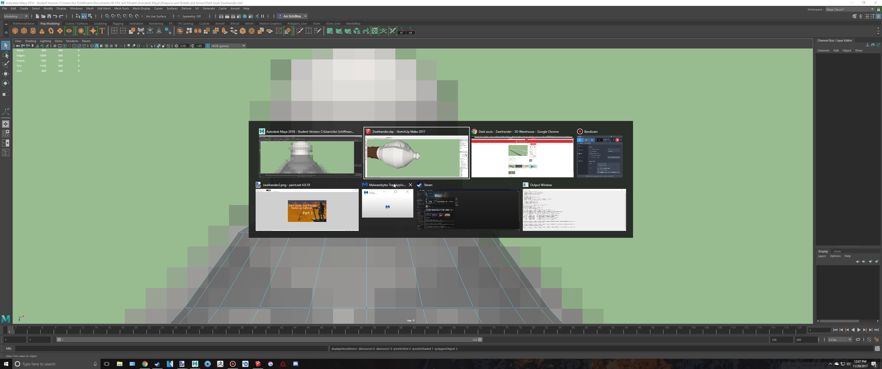
{"action": "key", "text": "alt+Tab"}
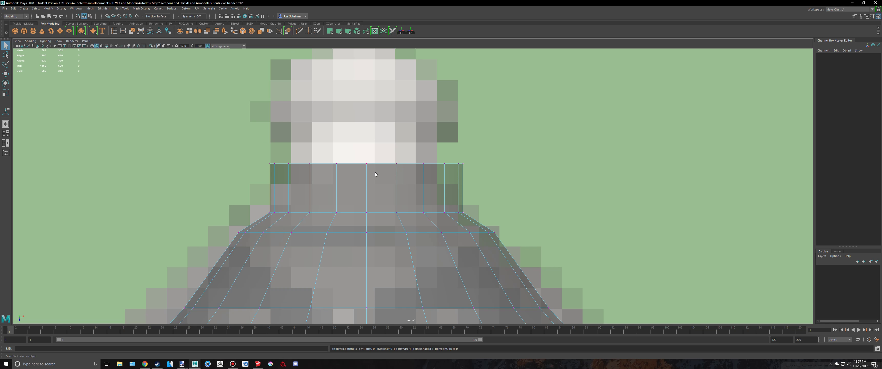
{"action": "right_click", "coordinate": [363, 185]}
{"action": "left_click_drag", "start_coordinate": [533, 194], "coordinate": [533, 194]}
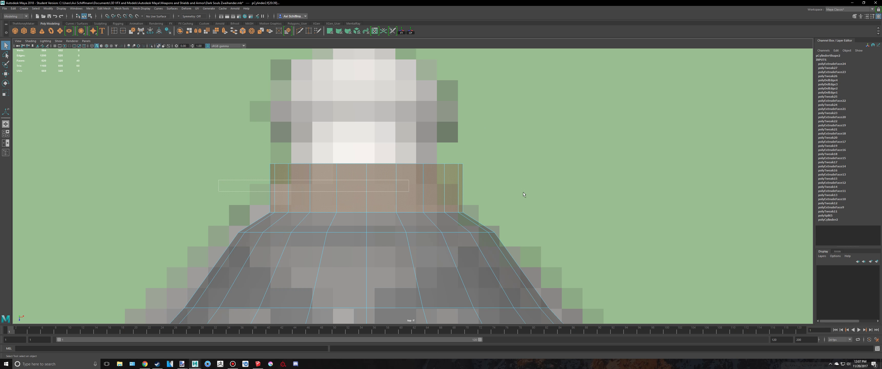
{"action": "left_click", "coordinate": [444, 163]}
{"action": "middle_click_drag", "start_coordinate": [422, 164], "coordinate": [418, 197], "text": "alt"}
{"action": "key", "text": "w"}
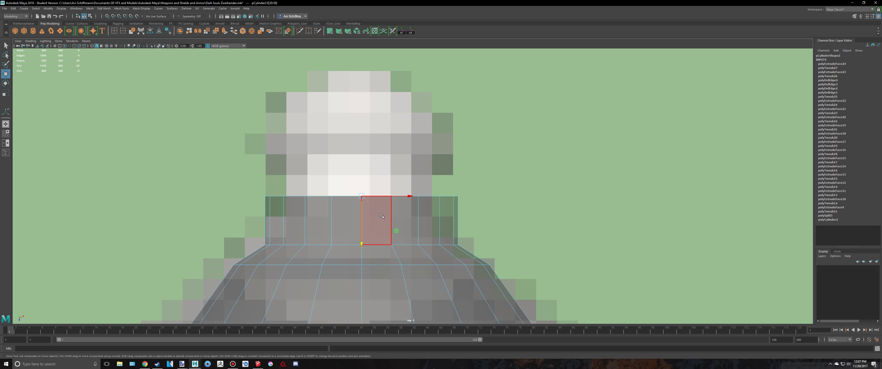
{"action": "key", "text": "alt+Tab"}
{"action": "key", "text": "alt+Tab"}
Extrude the neck's cap faces toward the tip and scale them outward into a flared rim
{"action": "key", "text": "ctrl+e"}
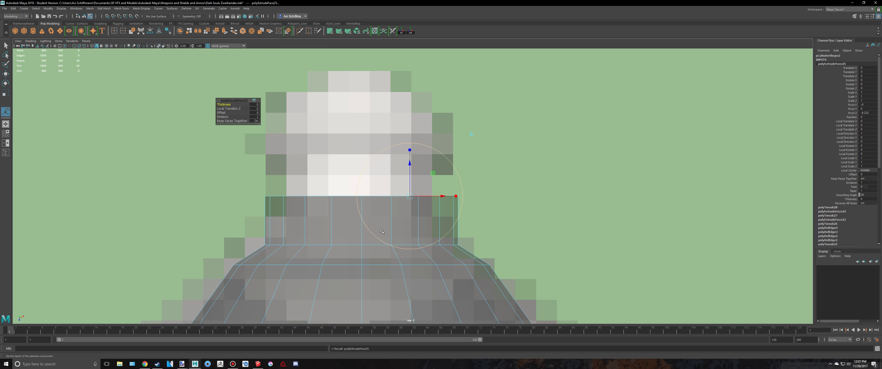
{"action": "left_click_drag", "start_coordinate": [410, 163], "coordinate": [410, 134]}
{"action": "key", "text": "r"}
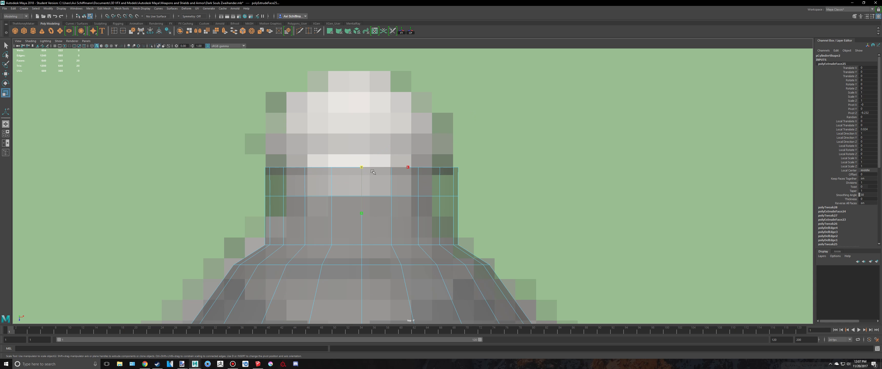
{"action": "left_click_drag", "start_coordinate": [373, 172], "coordinate": [403, 190]}
{"action": "scroll", "coordinate": [403, 191], "scroll_direction": "up", "scroll_amount": 1}
{"action": "middle_click_drag", "start_coordinate": [404, 191], "coordinate": [463, 186], "text": "alt"}
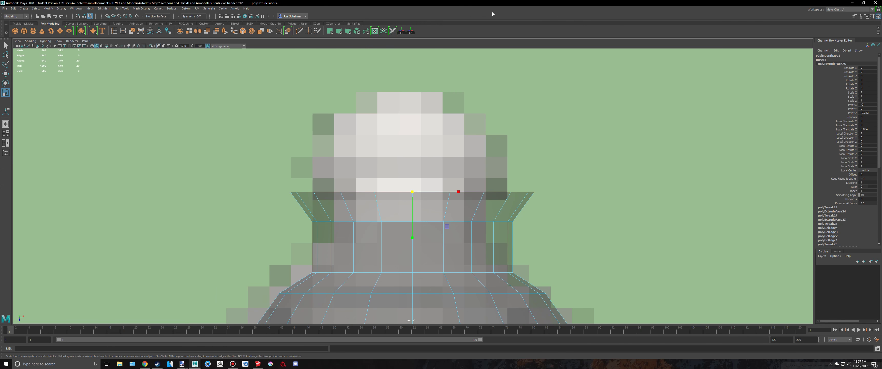
Arrange Maya and the SketchUp reference side by side and zoom both in on the pommel's tip
{"action": "left_click_drag", "start_coordinate": [493, 13], "coordinate": [881, 137]}
{"action": "left_click", "coordinate": [130, 83]}
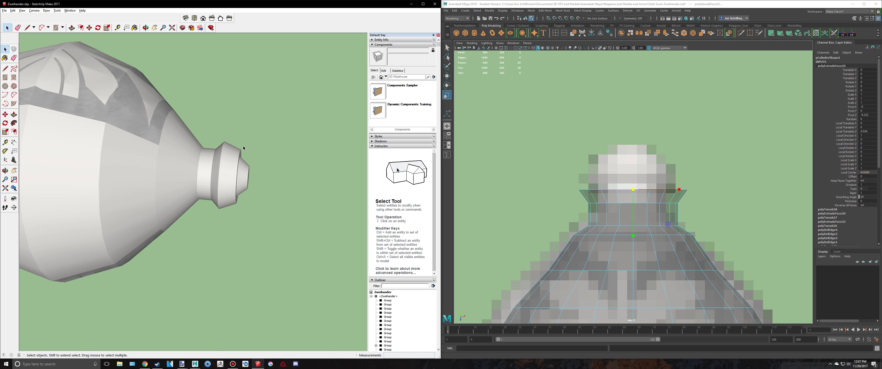
{"action": "scroll", "coordinate": [241, 148], "scroll_direction": "up", "scroll_amount": 3}
{"action": "scroll", "coordinate": [599, 198], "scroll_direction": "up", "scroll_amount": 3}
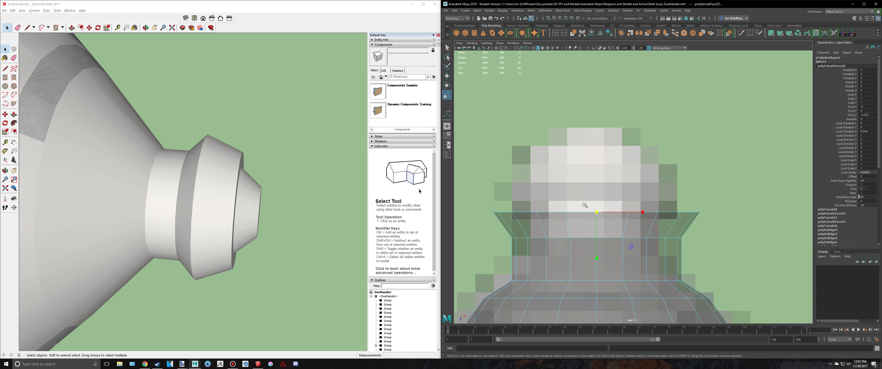
Move the flared rim slightly toward the tip, then extrude its cap and scale it inward into a slanted section
{"action": "left_click_drag", "start_coordinate": [596, 252], "coordinate": [597, 245]}
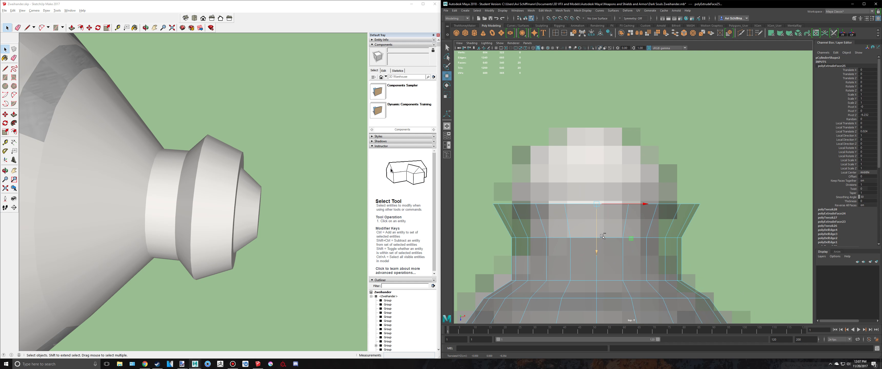
{"action": "key", "text": "ctrl+e"}
{"action": "left_click_drag", "start_coordinate": [645, 175], "coordinate": [649, 135]}
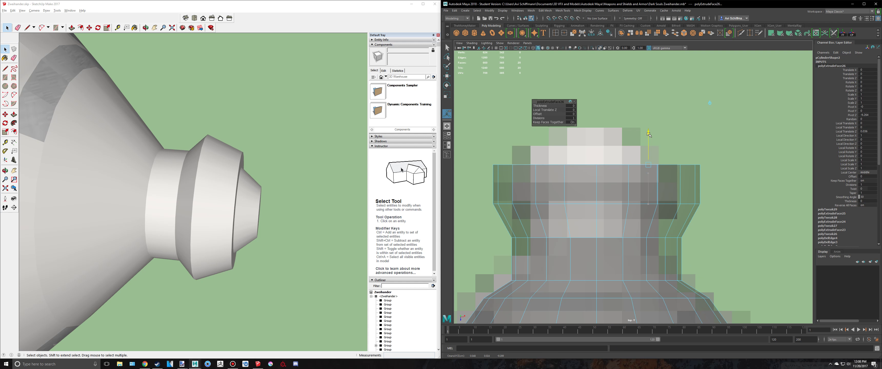
{"action": "key", "text": "r"}
{"action": "left_click_drag", "start_coordinate": [596, 167], "coordinate": [519, 197]}
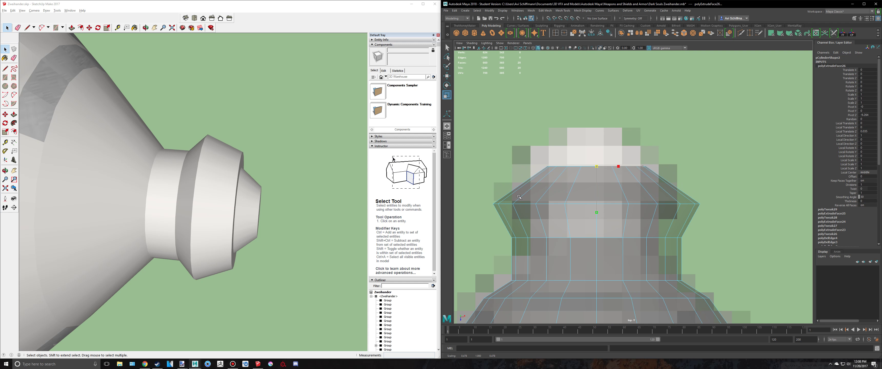
Extrude the cap faces at the end of the slanted section and scale them slightly inward into a narrow ledge
{"action": "key", "text": "ctrl+e"}
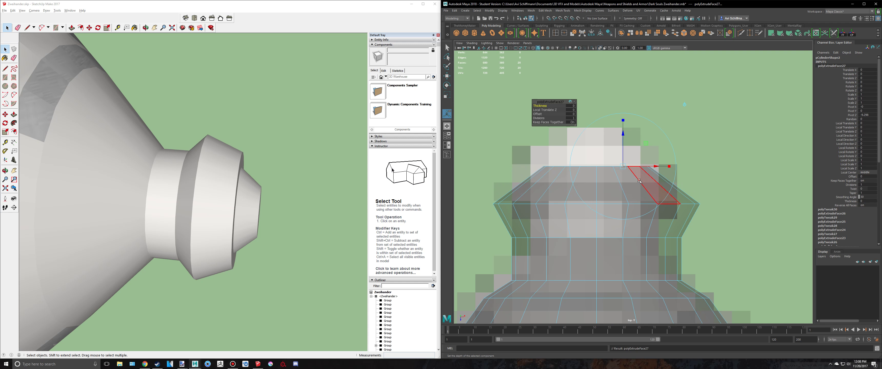
{"action": "key", "text": "r"}
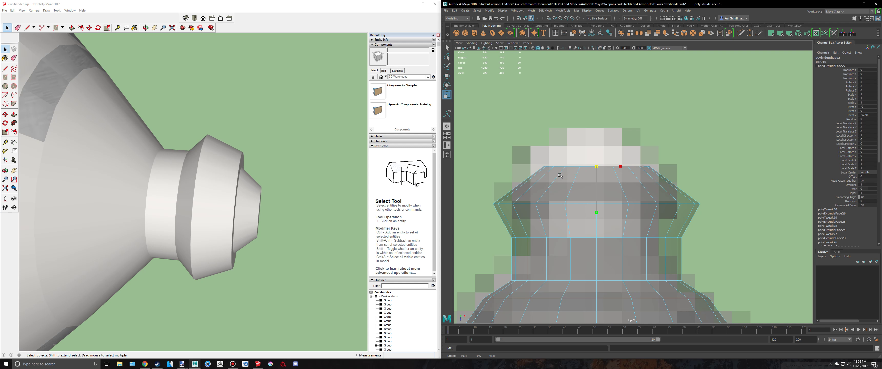
{"action": "key", "text": "ctrl+e"}
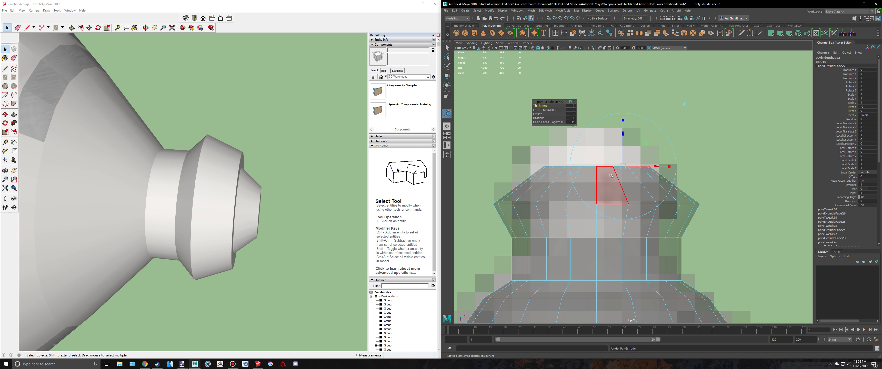
{"action": "key", "text": "r"}
Extrude the inner cap faces toward the tip and scale them inward into a tapered end knob
{"action": "key", "text": "ctrl+e"}
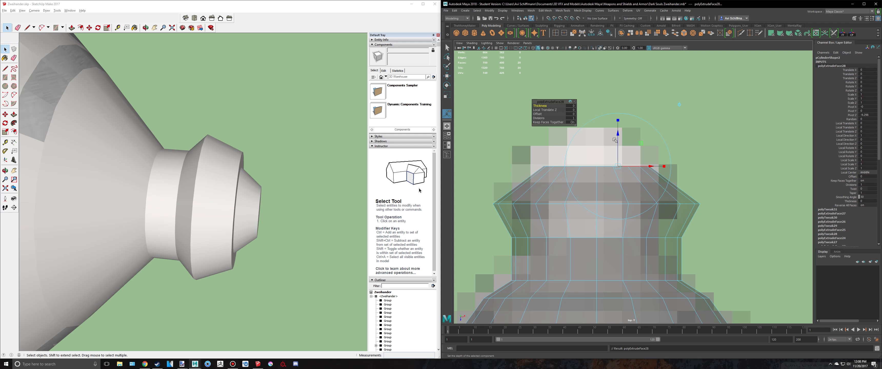
{"action": "left_click_drag", "start_coordinate": [615, 140], "coordinate": [615, 113]}
{"action": "key", "text": "r"}
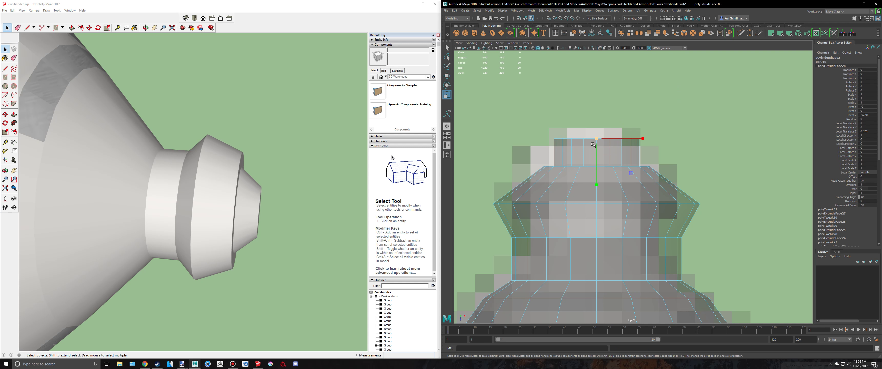
{"action": "left_click_drag", "start_coordinate": [593, 144], "coordinate": [577, 153]}
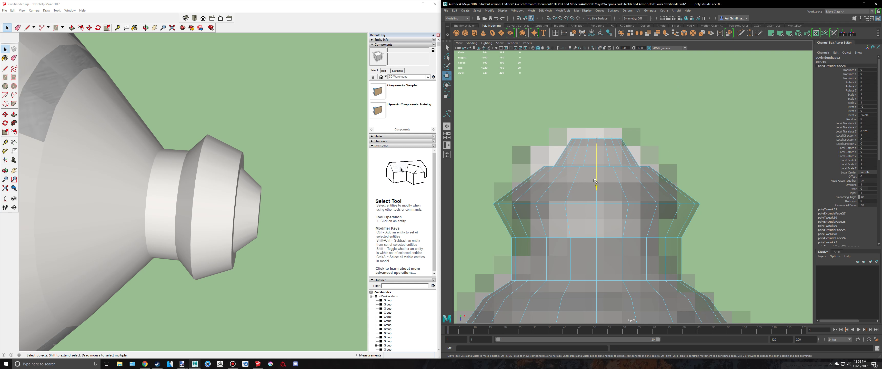
Compare the pommel's tip in the perspective view with the SketchUp reference from a similar angle
{"action": "key", "text": "q"}
{"action": "key", "text": "space"}
{"action": "key", "text": "space"}
{"action": "scroll", "coordinate": [679, 138], "scroll_direction": "up", "scroll_amount": 5}
{"action": "mouse_move", "coordinate": [679, 138]}
{"action": "middle_mouse_down", "text": "alt"}
{"action": "mouse_move", "coordinate": [679, 177]}
{"action": "mouse_move", "coordinate": [511, 145]}
{"action": "middle_mouse_up", "text": "alt"}
{"action": "middle_click_drag", "start_coordinate": [245, 185], "coordinate": [208, 181]}
{"action": "right_click_drag", "start_coordinate": [718, 152], "coordinate": [719, 140]}
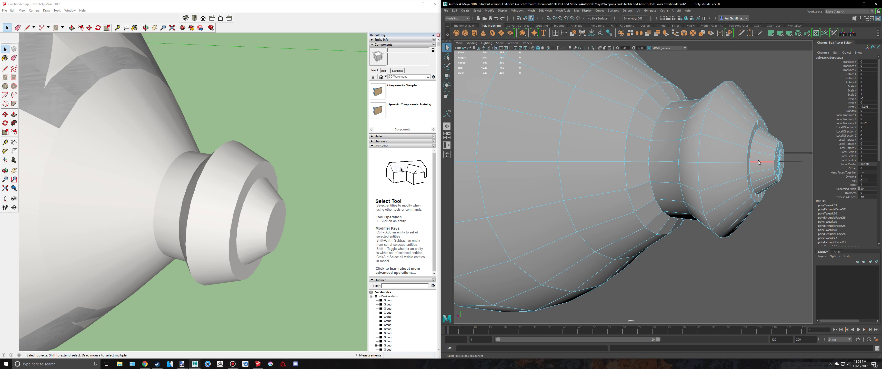
{"action": "left_click", "coordinate": [749, 167]}
{"action": "mouse_move", "coordinate": [749, 167]}
{"action": "left_mouse_down", "text": "alt"}
{"action": "mouse_move", "coordinate": [618, 206]}
{"action": "mouse_move", "coordinate": [583, 202]}
{"action": "left_mouse_up", "text": "alt"}
{"action": "key", "text": "w"}
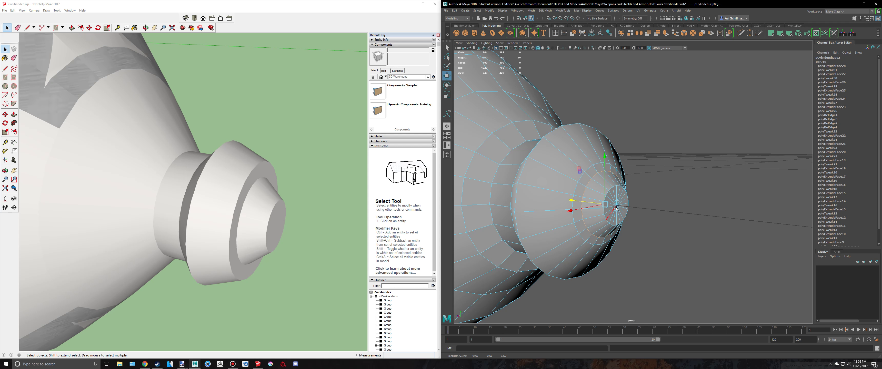
{"action": "left_click_drag", "start_coordinate": [618, 191], "coordinate": [573, 187], "text": "alt"}
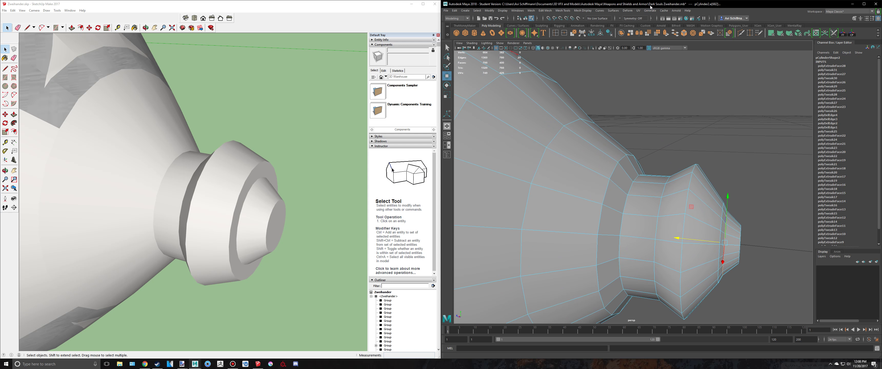
Maximize the Maya window, clear the selection and bring the handle with its pommel into view
{"action": "left_click_drag", "start_coordinate": [650, 6], "coordinate": [630, 0]}
{"action": "mouse_move", "coordinate": [534, 175]}
{"action": "right_mouse_down", "text": "alt"}
{"action": "mouse_move", "coordinate": [305, 185]}
{"action": "mouse_move", "coordinate": [327, 177]}
{"action": "right_mouse_up", "text": "alt"}
{"action": "key", "text": "q"}
{"action": "left_click", "coordinate": [528, 186]}
{"action": "scroll", "coordinate": [452, 244], "scroll_direction": "down", "scroll_amount": 6}
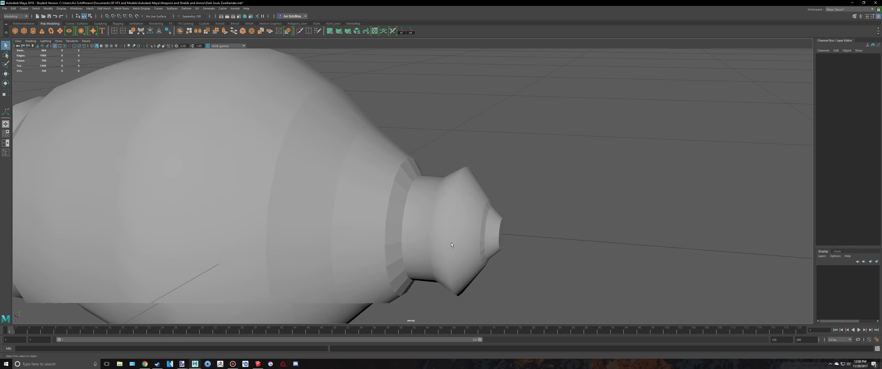
{"action": "left_click_drag", "start_coordinate": [447, 242], "coordinate": [281, 155], "text": "alt"}
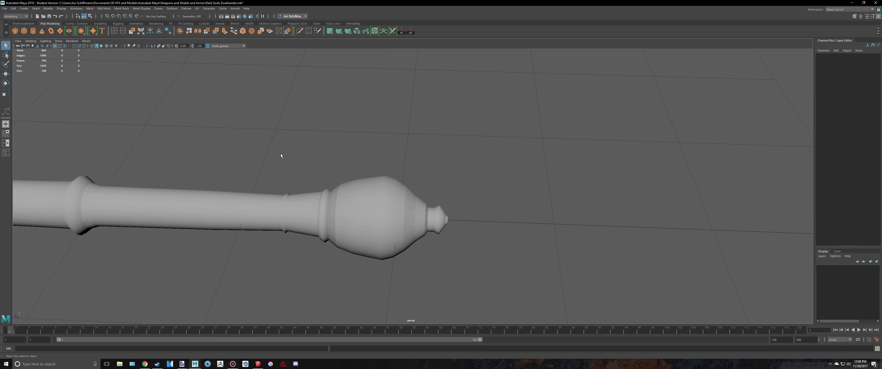
Harden the edges of the handle and pommel, then check the faceted shading along their full length
{"action": "left_click", "coordinate": [364, 178]}
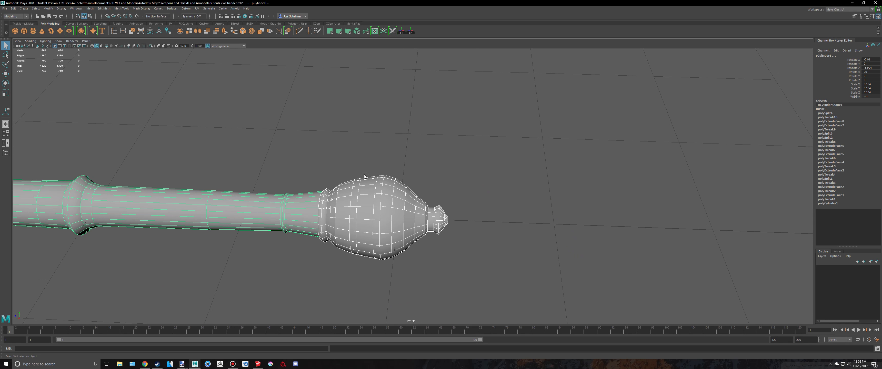
{"action": "left_click", "coordinate": [138, 9]}
{"action": "left_click", "coordinate": [156, 51]}
{"action": "left_click", "coordinate": [374, 172]}
{"action": "key", "text": "r"}
{"action": "scroll", "coordinate": [358, 204], "scroll_direction": "up", "scroll_amount": 3}
{"action": "scroll", "coordinate": [359, 205], "scroll_direction": "down", "scroll_amount": 5}
{"action": "middle_click_drag", "start_coordinate": [222, 204], "coordinate": [443, 180], "text": "alt"}
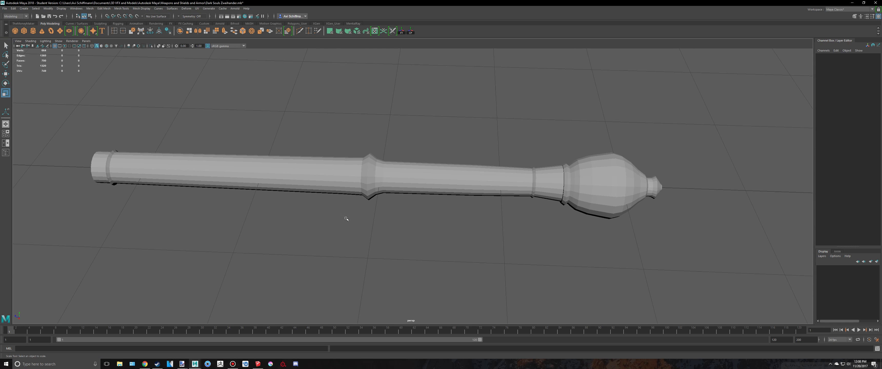
{"action": "left_click_drag", "start_coordinate": [307, 217], "coordinate": [321, 210], "text": "alt"}
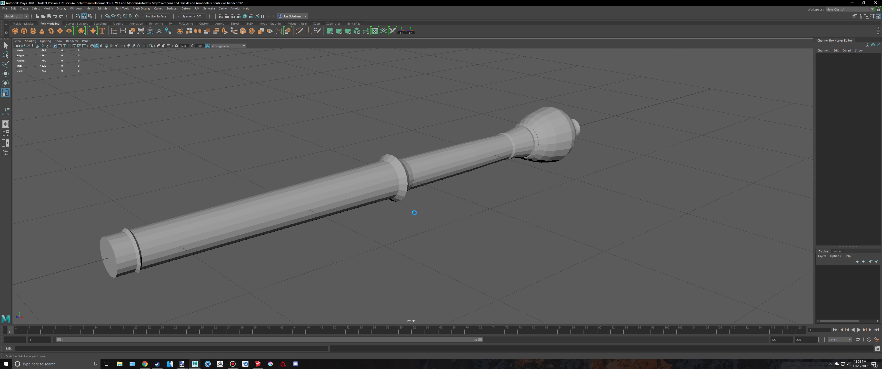
{"action": "left_click_drag", "start_coordinate": [543, 195], "coordinate": [488, 187], "text": "alt"}
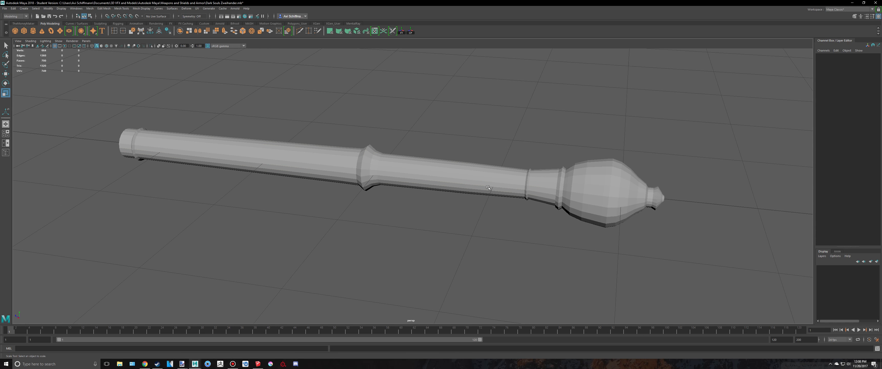
Preview the handle in smoothed display to check its end, then return it to unsmoothed display
{"action": "left_click", "coordinate": [487, 188]}
{"action": "scroll", "coordinate": [403, 202], "scroll_direction": "up", "scroll_amount": 3}
{"action": "middle_click_drag", "start_coordinate": [320, 217], "coordinate": [442, 240], "text": "alt"}
{"action": "key", "text": "3"}
{"action": "left_click", "coordinate": [337, 240]}
{"action": "middle_click_drag", "start_coordinate": [203, 197], "coordinate": [375, 220], "text": "alt"}
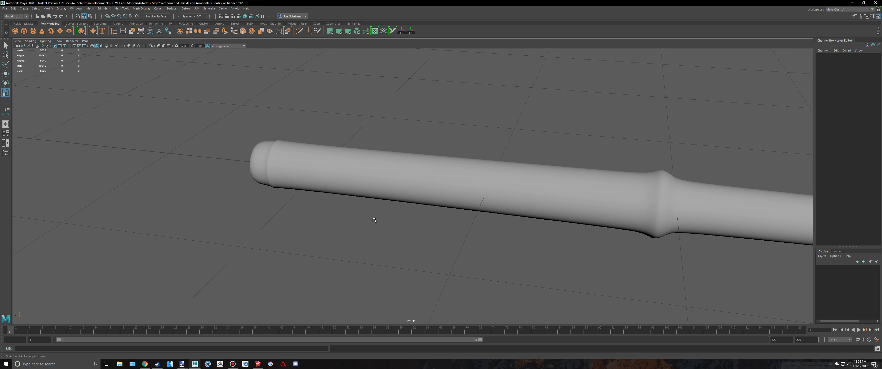
{"action": "left_click", "coordinate": [358, 174]}
{"action": "key", "text": "1"}
Insert an edge loop around the handle just inside its flat end with the Multi-Cut tool
{"action": "middle_click_drag", "start_coordinate": [205, 173], "coordinate": [361, 196], "text": "alt"}
{"action": "left_click_drag", "start_coordinate": [294, 197], "coordinate": [372, 186], "text": "alt"}
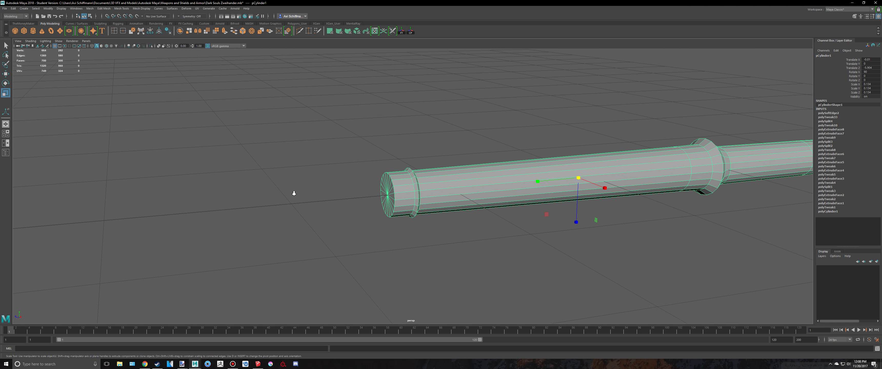
{"action": "scroll", "coordinate": [294, 193], "scroll_direction": "up", "scroll_amount": 10}
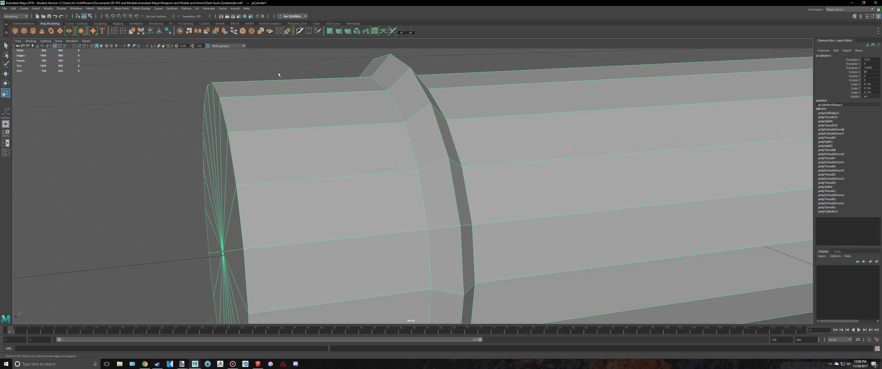
{"action": "left_click", "coordinate": [228, 133]}
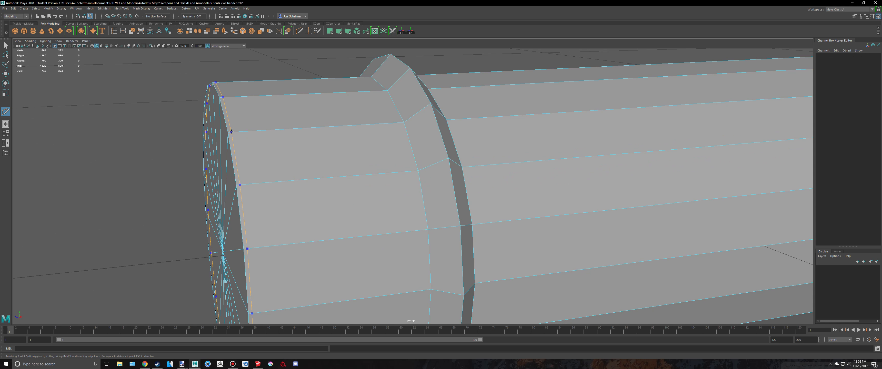
{"action": "key", "text": "q"}
{"action": "right_click", "coordinate": [276, 133]}
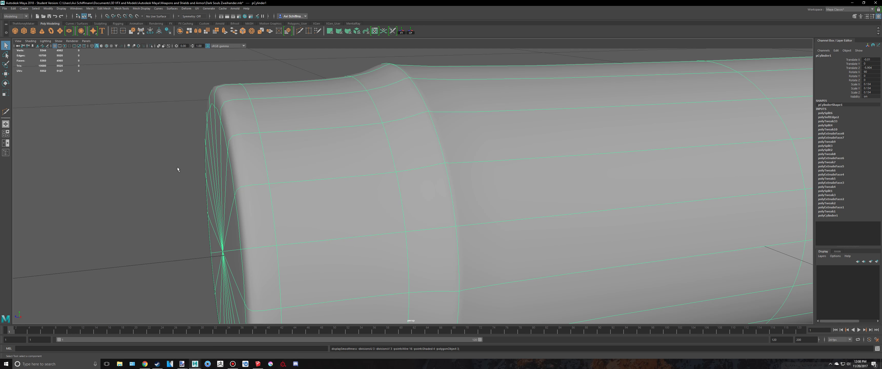
Examine the handle's flat end and raised ring in smoothed display, then switch back to the unsmoothed mesh
{"action": "left_click", "coordinate": [177, 169]}
{"action": "scroll", "coordinate": [355, 177], "scroll_direction": "down", "scroll_amount": 5}
{"action": "mouse_move", "coordinate": [356, 177]}
{"action": "left_mouse_down", "text": "alt"}
{"action": "mouse_move", "coordinate": [404, 178]}
{"action": "mouse_move", "coordinate": [369, 173]}
{"action": "left_mouse_up", "text": "alt"}
{"action": "scroll", "coordinate": [365, 170], "scroll_direction": "up", "scroll_amount": 2}
{"action": "left_click", "coordinate": [429, 120]}
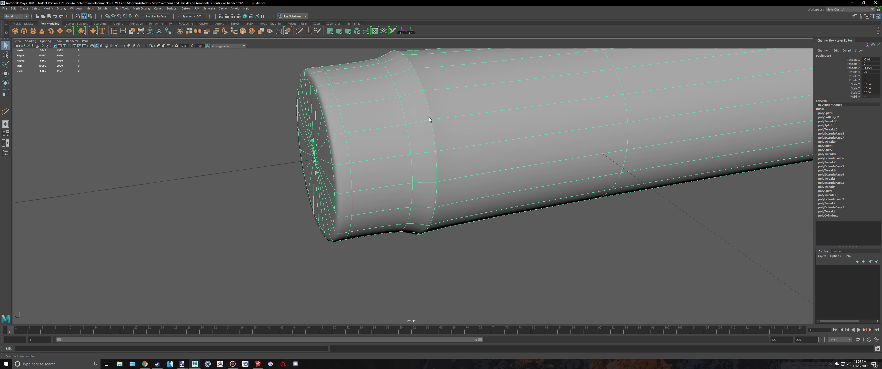
{"action": "key", "text": "1"}
{"action": "scroll", "coordinate": [434, 90], "scroll_direction": "up", "scroll_amount": 5}
{"action": "scroll", "coordinate": [354, 56], "scroll_direction": "down", "scroll_amount": 4}
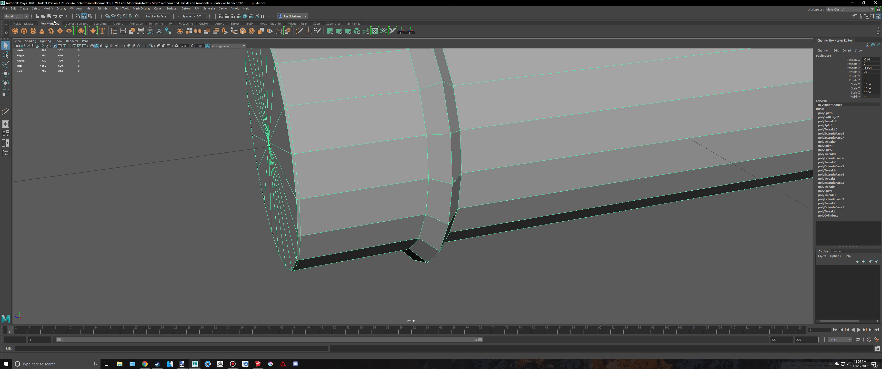
{"action": "left_click_drag", "start_coordinate": [336, 96], "coordinate": [320, 66], "text": "alt"}
{"action": "left_click", "coordinate": [299, 35]}
{"action": "scroll", "coordinate": [324, 110], "scroll_direction": "up", "scroll_amount": 5}
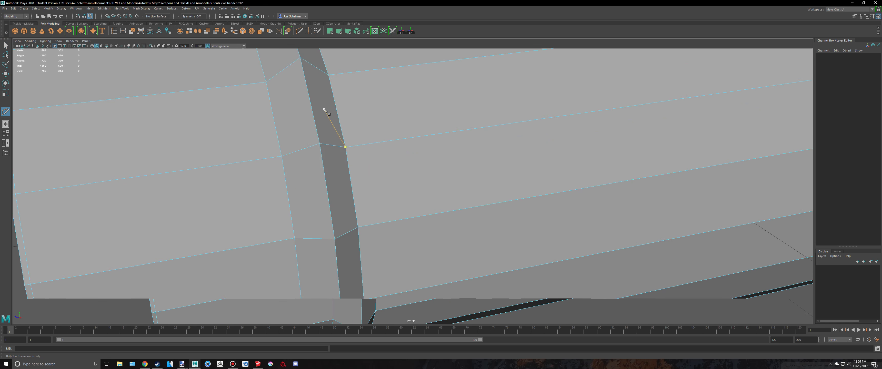
{"action": "middle_click_drag", "start_coordinate": [316, 118], "coordinate": [392, 133], "text": "alt"}
{"action": "key", "text": "f"}
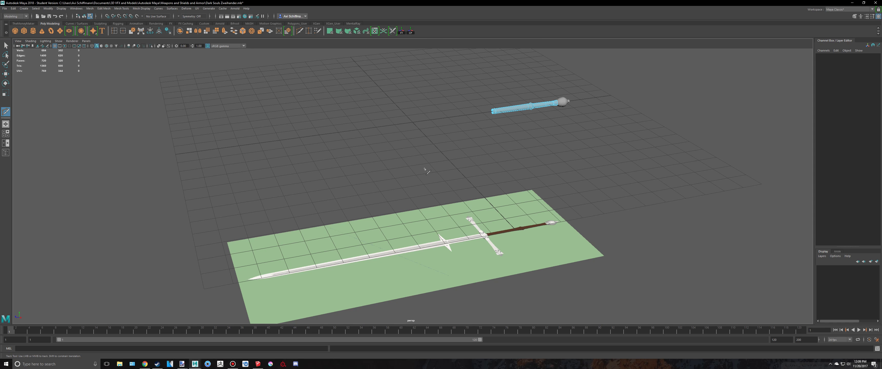
{"action": "right_click_drag", "start_coordinate": [427, 172], "coordinate": [506, 169], "text": "alt"}
{"action": "scroll", "coordinate": [490, 183], "scroll_direction": "down", "scroll_amount": 4}
{"action": "key", "text": "q"}
{"action": "left_click", "coordinate": [539, 222]}
{"action": "scroll", "coordinate": [482, 168], "scroll_direction": "down", "scroll_amount": 4}
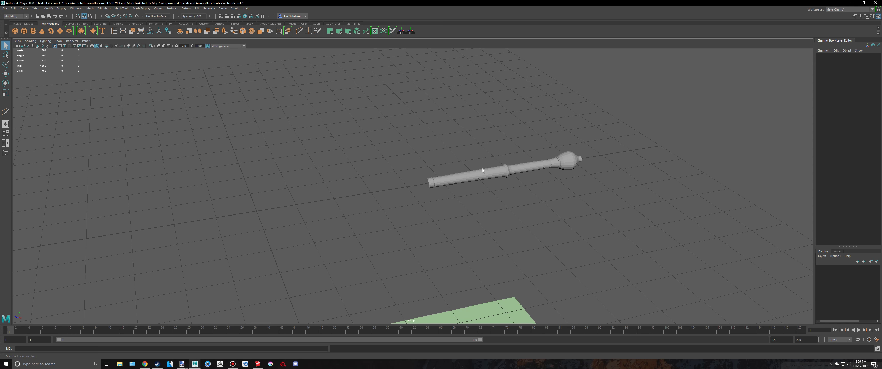
Insert supporting edge loops with Multi-Cut along both base edges of the raised ring near the handle's flat end
{"action": "left_click", "coordinate": [482, 171]}
{"action": "key", "text": "w"}
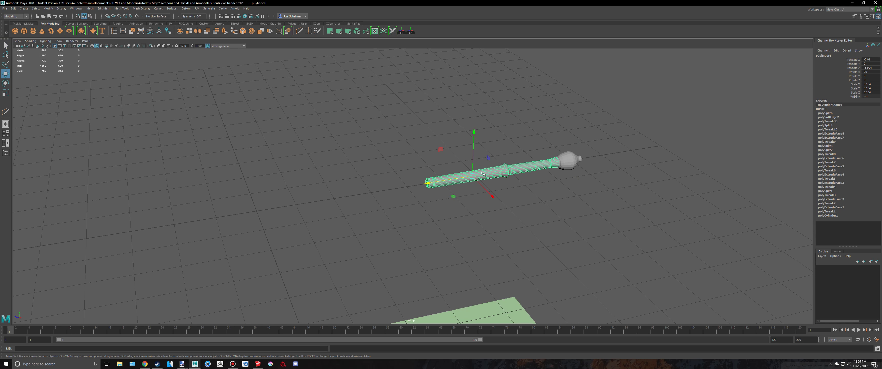
{"action": "left_click", "coordinate": [568, 163]}
{"action": "left_click", "coordinate": [496, 170]}
{"action": "key", "text": "f"}
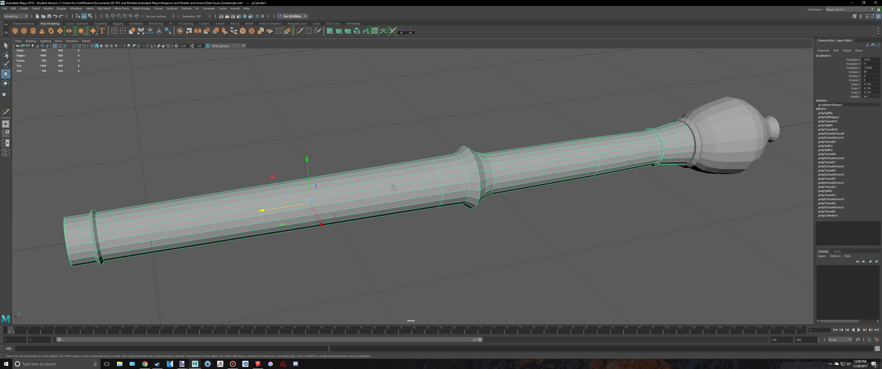
{"action": "left_click_drag", "start_coordinate": [239, 179], "coordinate": [336, 147], "text": "alt"}
{"action": "left_click_drag", "start_coordinate": [391, 131], "coordinate": [408, 150], "text": "alt"}
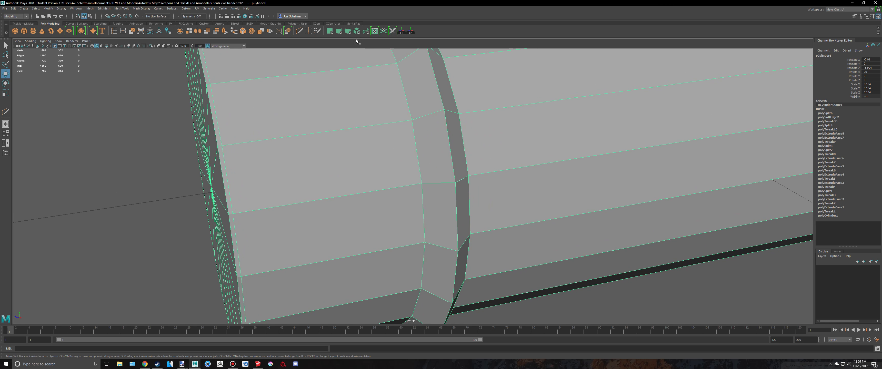
{"action": "left_click", "coordinate": [317, 32]}
{"action": "left_click", "coordinate": [444, 109]}
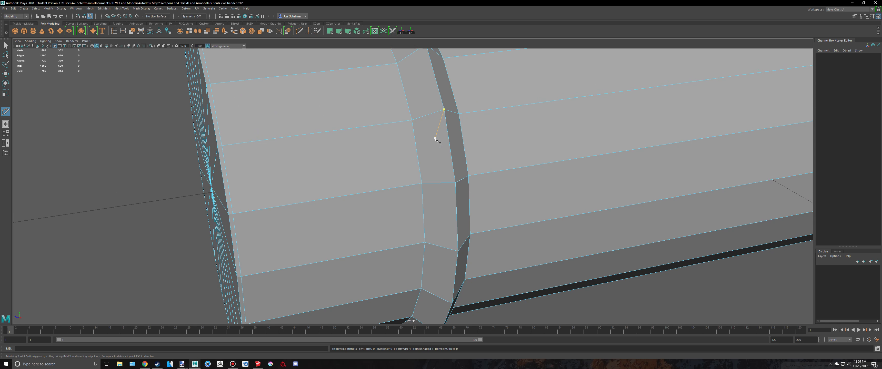
{"action": "left_click", "coordinate": [414, 119], "text": "ctrl"}
{"action": "left_click_drag", "start_coordinate": [531, 138], "coordinate": [442, 136], "text": "alt"}
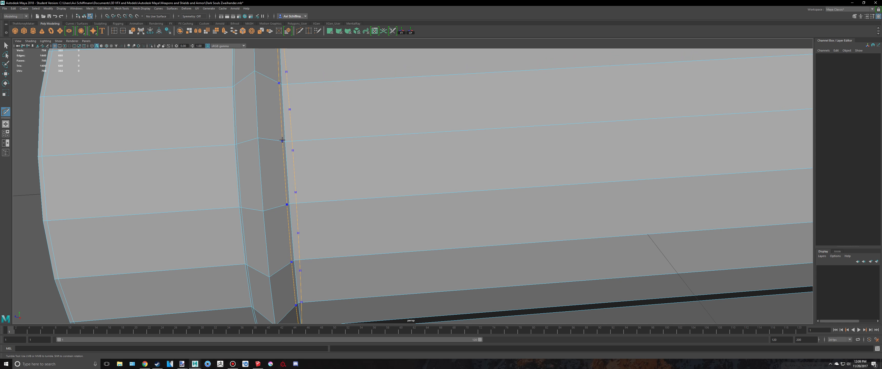
{"action": "key", "text": "q"}
{"action": "right_click_drag", "start_coordinate": [261, 110], "coordinate": [277, 103]}
Inspect the raised ring's base edges with smoothing previewed, then restore the handle's unsmoothed display
{"action": "key", "text": "3"}
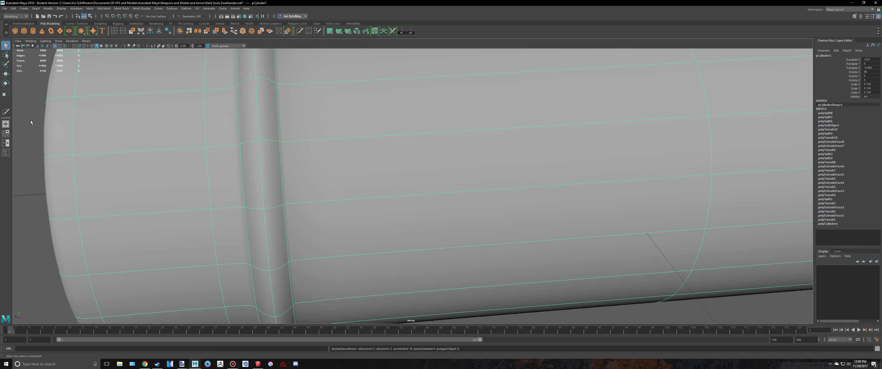
{"action": "left_click", "coordinate": [31, 123]}
{"action": "left_click_drag", "start_coordinate": [106, 121], "coordinate": [275, 140], "text": "alt"}
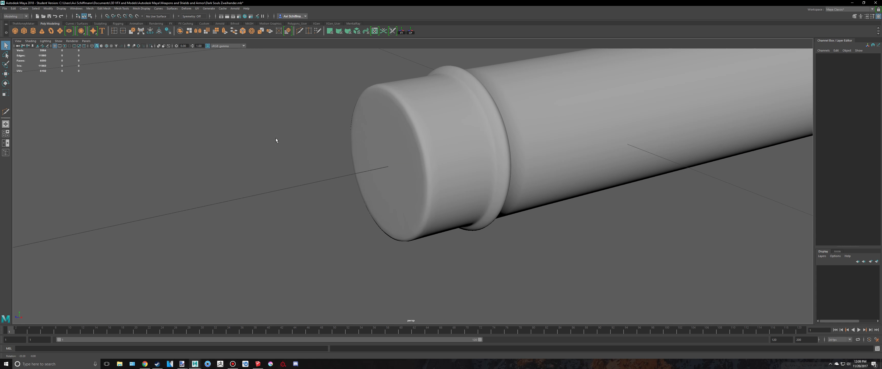
{"action": "left_click", "coordinate": [465, 113]}
{"action": "key", "text": "1"}
Insert Multi-Cut edge loops on both sides of the raised ring's peak near the handle's flat end
{"action": "left_click_drag", "start_coordinate": [476, 114], "coordinate": [325, 77], "text": "alt"}
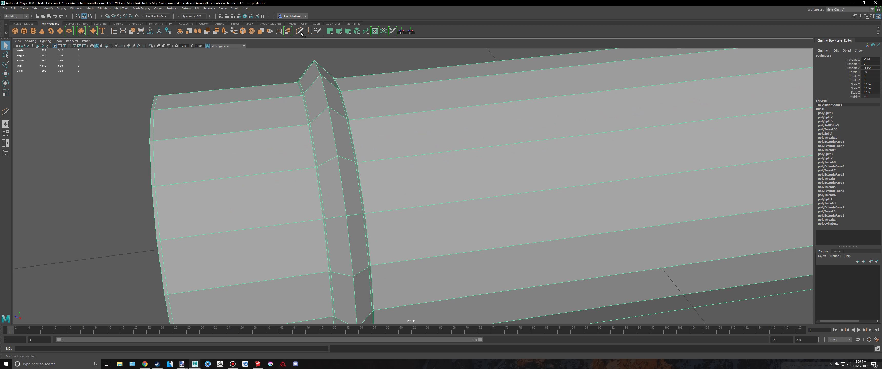
{"action": "key", "text": "y"}
{"action": "scroll", "coordinate": [329, 152], "scroll_direction": "up", "scroll_amount": 2}
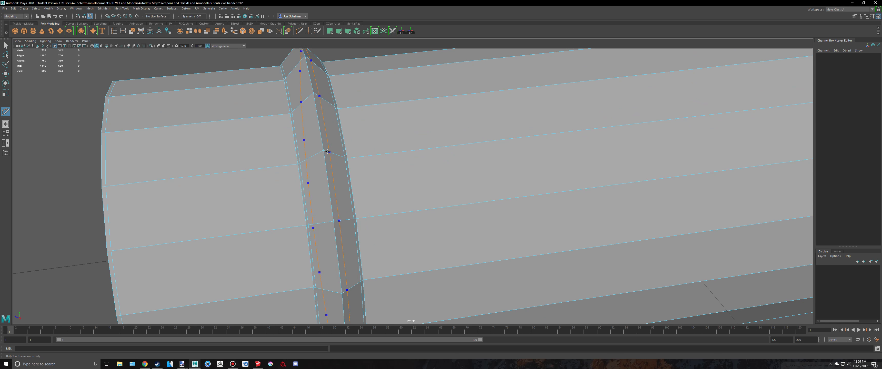
{"action": "key", "text": "q"}
{"action": "right_click_drag", "start_coordinate": [343, 138], "coordinate": [364, 133]}
Display the handle smoothed, inspect it along its whole length and select it
{"action": "key", "text": "3"}
{"action": "left_click", "coordinate": [131, 73]}
{"action": "scroll", "coordinate": [373, 158], "scroll_direction": "down", "scroll_amount": 5}
{"action": "left_click_drag", "start_coordinate": [422, 165], "coordinate": [459, 165], "text": "alt"}
{"action": "scroll", "coordinate": [342, 212], "scroll_direction": "down", "scroll_amount": 5}
{"action": "left_click", "coordinate": [312, 224]}
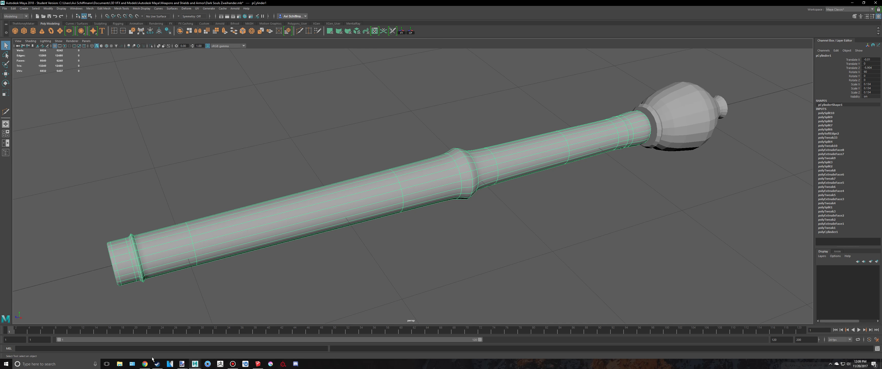
Check the Zweihander reference image in the browser, then return to Maya and inspect the smoothed handle from several angles
{"action": "left_click", "coordinate": [145, 363]}
{"action": "left_click", "coordinate": [736, 3]}
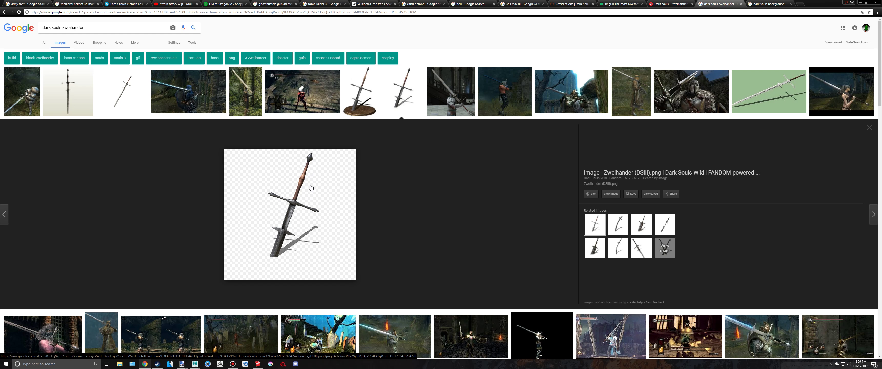
{"action": "key", "text": "alt+Tab"}
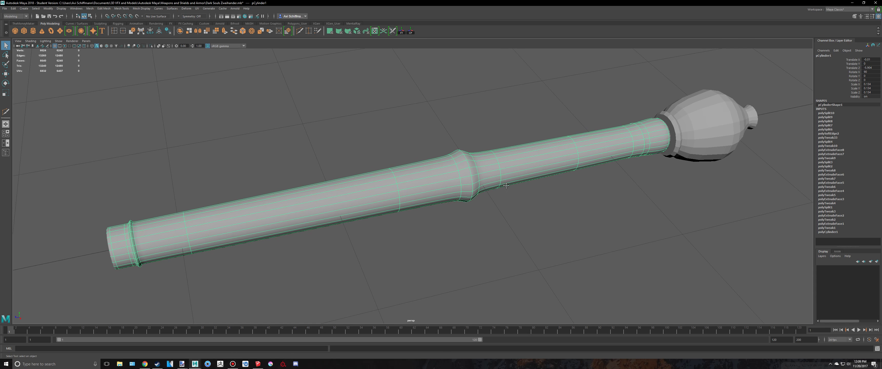
{"action": "middle_click_drag", "start_coordinate": [506, 185], "coordinate": [395, 209], "text": "alt"}
{"action": "key", "text": "space"}
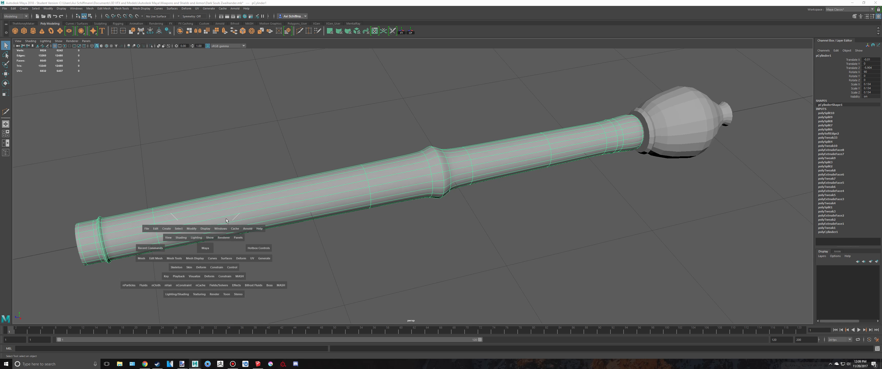
{"action": "key", "text": "space"}
{"action": "middle_click_drag", "start_coordinate": [262, 246], "coordinate": [362, 208], "text": "alt"}
{"action": "left_click", "coordinate": [362, 207]}
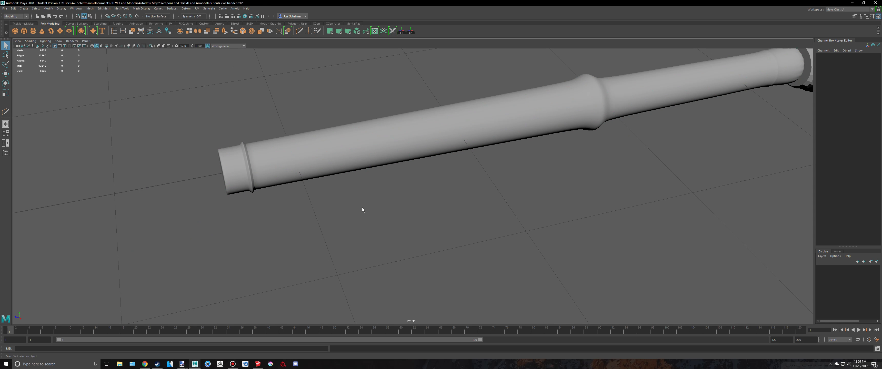
{"action": "mouse_move", "coordinate": [291, 194]}
{"action": "left_mouse_down", "text": "alt"}
{"action": "mouse_move", "coordinate": [291, 180]}
{"action": "mouse_move", "coordinate": [280, 182]}
{"action": "mouse_move", "coordinate": [333, 175]}
{"action": "mouse_move", "coordinate": [287, 191]}
{"action": "left_mouse_up", "text": "alt"}
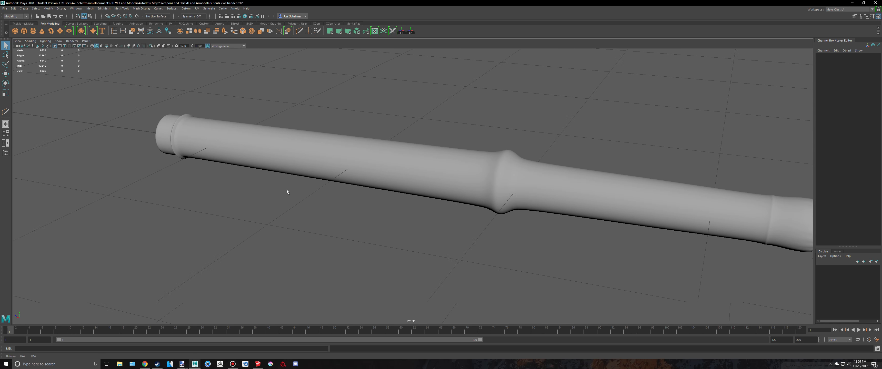
Insert Multi-Cut edge loops along the base edges and peak of the large raised ring in the middle of the handle
{"action": "left_click", "coordinate": [466, 177]}
{"action": "scroll", "coordinate": [526, 184], "scroll_direction": "up", "scroll_amount": 5}
{"action": "scroll", "coordinate": [558, 173], "scroll_direction": "up", "scroll_amount": 3}
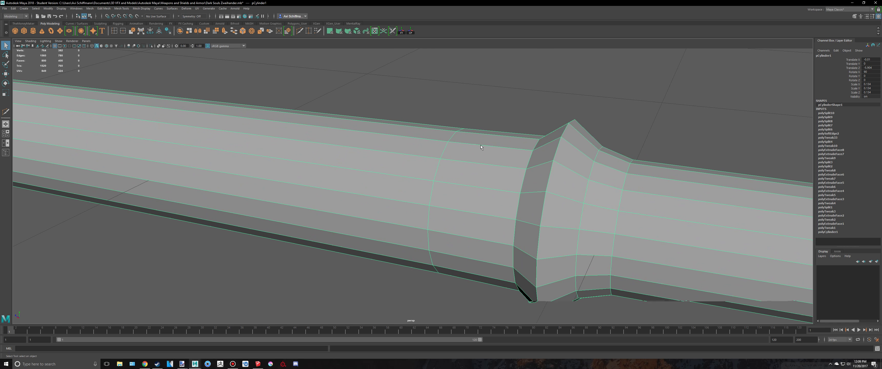
{"action": "scroll", "coordinate": [516, 188], "scroll_direction": "up", "scroll_amount": 2}
{"action": "key", "text": "y"}
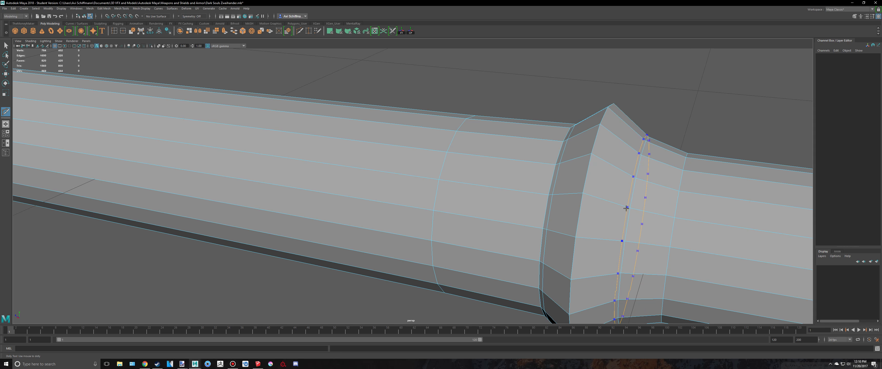
{"action": "left_click", "coordinate": [578, 195], "text": "ctrl"}
{"action": "scroll", "coordinate": [591, 170], "scroll_direction": "down", "scroll_amount": 2}
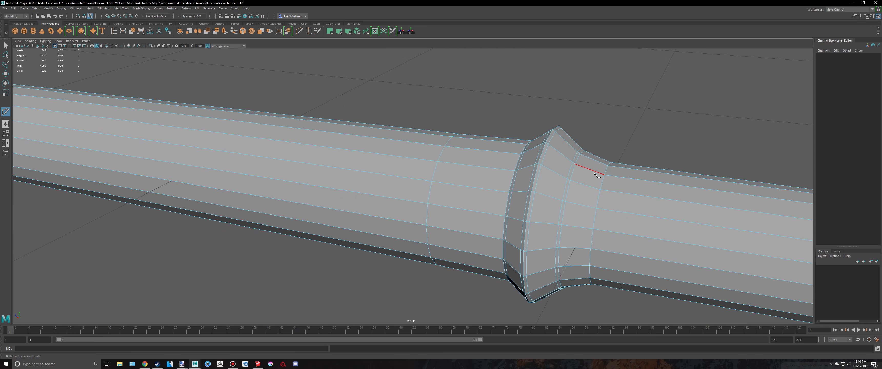
Insert Multi-Cut edge loops along the base edges and peak of the narrow ring nearest the pommel
{"action": "middle_click_drag", "start_coordinate": [633, 189], "coordinate": [539, 160], "text": "alt"}
{"action": "scroll", "coordinate": [541, 162], "scroll_direction": "up", "scroll_amount": 3}
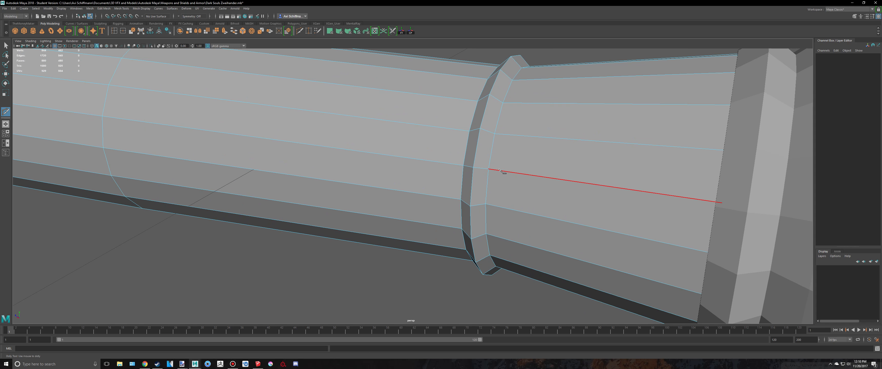
{"action": "left_click", "coordinate": [476, 167], "text": "ctrl"}
{"action": "left_click_drag", "start_coordinate": [476, 167], "coordinate": [648, 136], "text": "alt"}
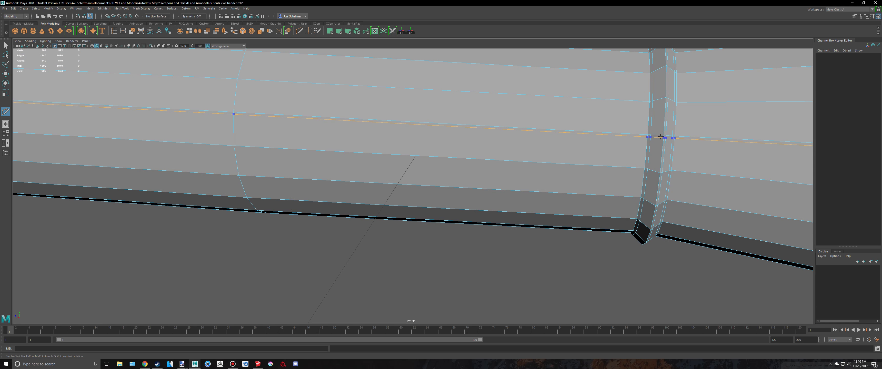
{"action": "left_click", "coordinate": [660, 136], "text": "ctrl"}
Inspect the new ring loops with the handle's smoothing previewed, then restore its unsmoothed display
{"action": "scroll", "coordinate": [502, 156], "scroll_direction": "down", "scroll_amount": 5}
{"action": "key", "text": "q"}
{"action": "right_click_drag", "start_coordinate": [452, 162], "coordinate": [476, 153]}
{"action": "key", "text": "3"}
{"action": "left_click", "coordinate": [341, 243]}
{"action": "scroll", "coordinate": [341, 242], "scroll_direction": "down", "scroll_amount": 5}
{"action": "left_click_drag", "start_coordinate": [341, 243], "coordinate": [552, 184], "text": "alt"}
{"action": "left_click", "coordinate": [552, 183]}
{"action": "scroll", "coordinate": [672, 191], "scroll_direction": "up", "scroll_amount": 5}
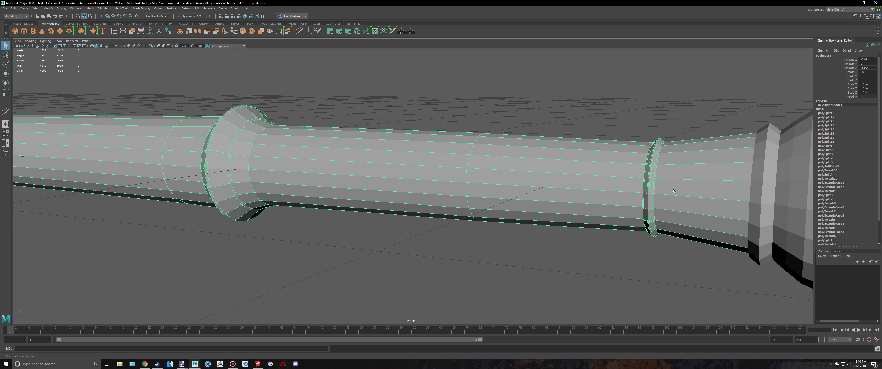
In wireframe display, insert a Multi-Cut edge loop close to the handle's end where it meets the pommel
{"action": "left_click_drag", "start_coordinate": [509, 116], "coordinate": [624, 142], "text": "alt"}
{"action": "key", "text": "4"}
{"action": "scroll", "coordinate": [624, 142], "scroll_direction": "up", "scroll_amount": 4}
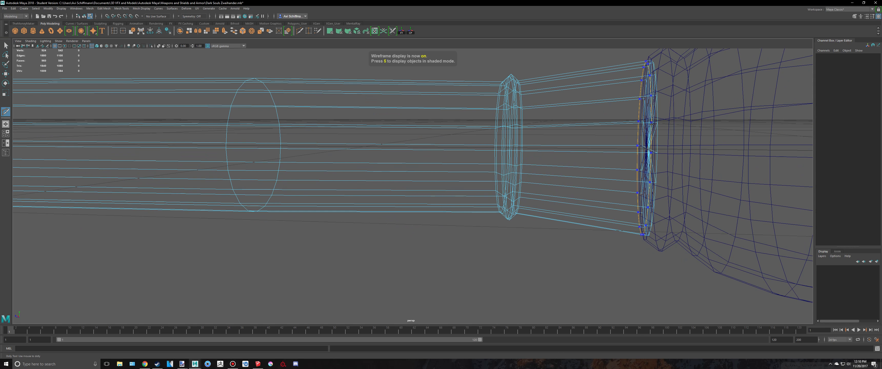
{"action": "key", "text": "q"}
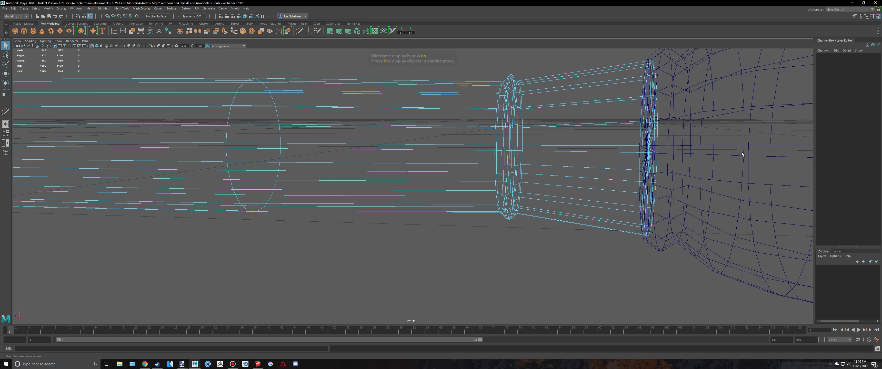
Examine the smoothed handle and its junction with the pommel in shaded and wireframe display
{"action": "key", "text": "5"}
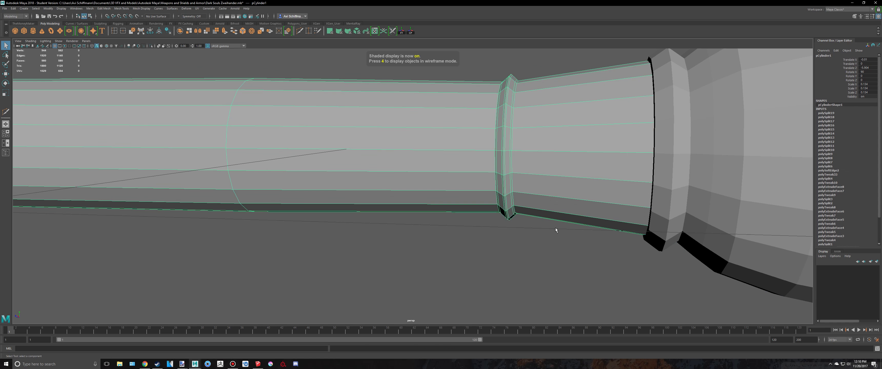
{"action": "key", "text": "F8"}
{"action": "scroll", "coordinate": [428, 229], "scroll_direction": "down", "scroll_amount": 5}
{"action": "left_click_drag", "start_coordinate": [424, 228], "coordinate": [386, 251], "text": "alt"}
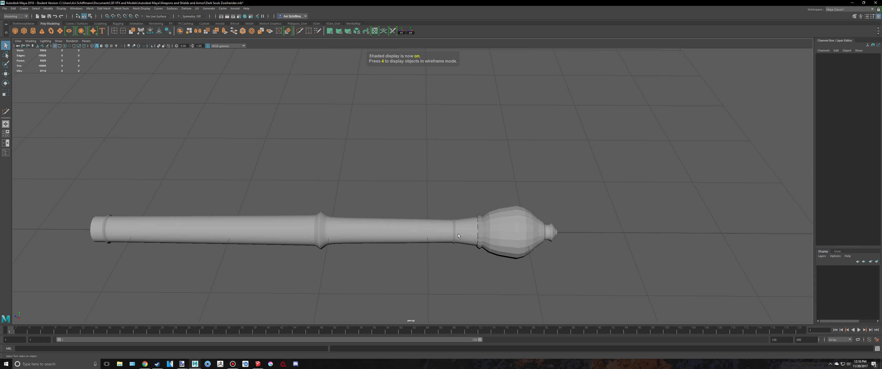
{"action": "left_click_drag", "start_coordinate": [458, 233], "coordinate": [472, 211], "text": "alt"}
{"action": "scroll", "coordinate": [541, 188], "scroll_direction": "up", "scroll_amount": 5}
{"action": "scroll", "coordinate": [541, 188], "scroll_direction": "up", "scroll_amount": 3}
{"action": "left_click", "coordinate": [695, 183]}
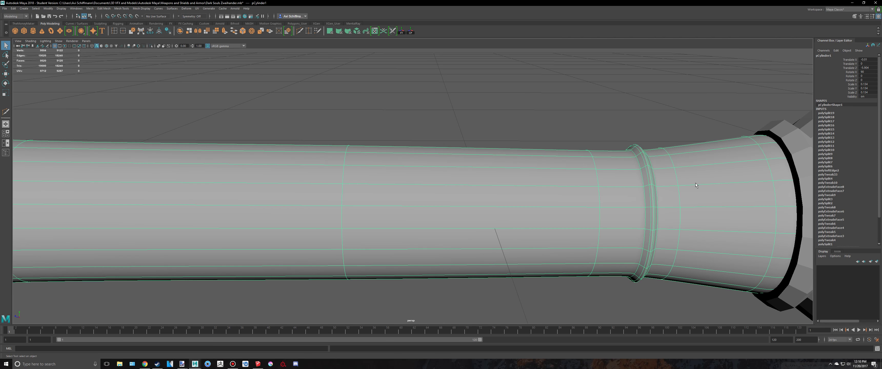
{"action": "key", "text": "4"}
{"action": "scroll", "coordinate": [530, 162], "scroll_direction": "up", "scroll_amount": 3}
{"action": "left_click_drag", "start_coordinate": [529, 162], "coordinate": [533, 159], "text": "alt"}
{"action": "scroll", "coordinate": [532, 159], "scroll_direction": "down", "scroll_amount": 3}
{"action": "key", "text": "5"}
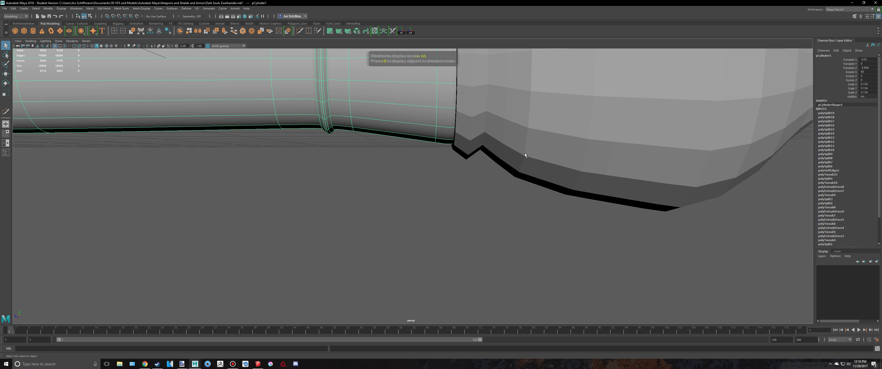
{"action": "scroll", "coordinate": [524, 153], "scroll_direction": "down", "scroll_amount": 2}
Select the handle's end vertices at the pommel on the unsmoothed mesh and move them along the handle's axis
{"action": "key", "text": "1"}
{"action": "right_click_drag", "start_coordinate": [408, 90], "coordinate": [387, 88]}
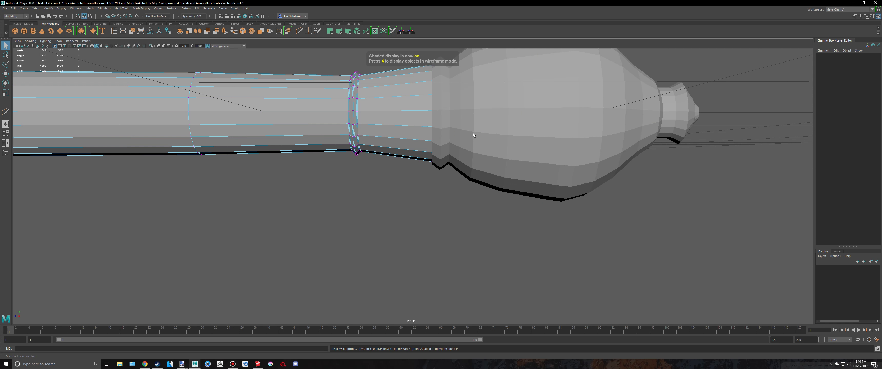
{"action": "key", "text": "4"}
{"action": "left_click_drag", "start_coordinate": [478, 180], "coordinate": [401, 45]}
{"action": "middle_click_drag", "start_coordinate": [406, 105], "coordinate": [399, 145], "text": "alt"}
{"action": "key", "text": "w"}
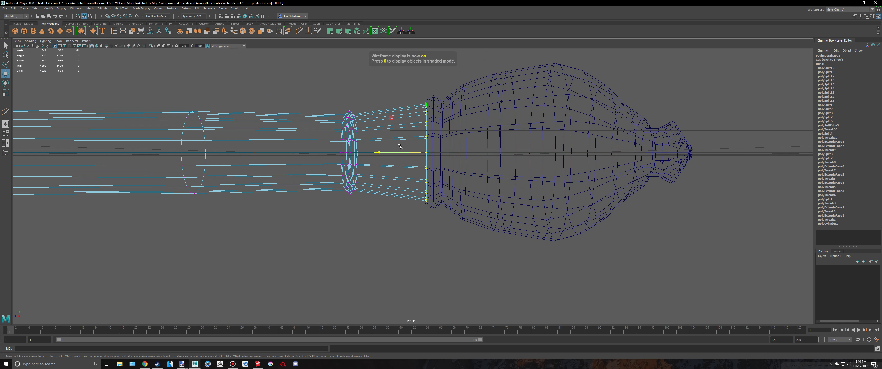
{"action": "left_click_drag", "start_coordinate": [386, 153], "coordinate": [381, 191]}
Return to shaded object display with the handle smoothed and inspect the adjusted joint and the whole handle
{"action": "key", "text": "5"}
{"action": "key", "text": "3"}
{"action": "right_click_drag", "start_coordinate": [381, 190], "coordinate": [405, 183]}
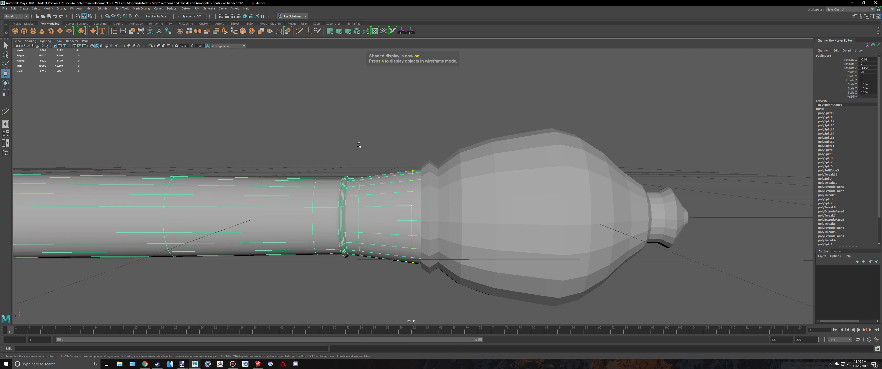
{"action": "left_click", "coordinate": [359, 144]}
{"action": "scroll", "coordinate": [356, 151], "scroll_direction": "down", "scroll_amount": 10}
{"action": "left_click_drag", "start_coordinate": [292, 221], "coordinate": [319, 193], "text": "alt"}
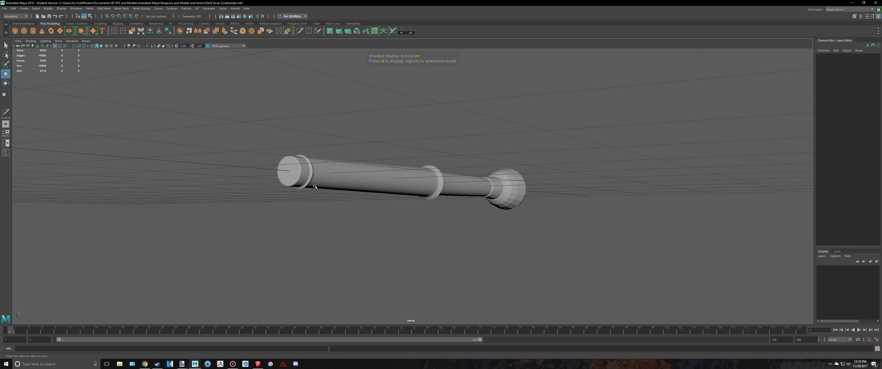
Restore the handle's unsmoothed display and apply the Mesh Smooth operation to it twice
{"action": "left_click", "coordinate": [305, 174]}
{"action": "key", "text": "1"}
{"action": "scroll", "coordinate": [262, 156], "scroll_direction": "up", "scroll_amount": 3}
{"action": "left_click", "coordinate": [90, 8]}
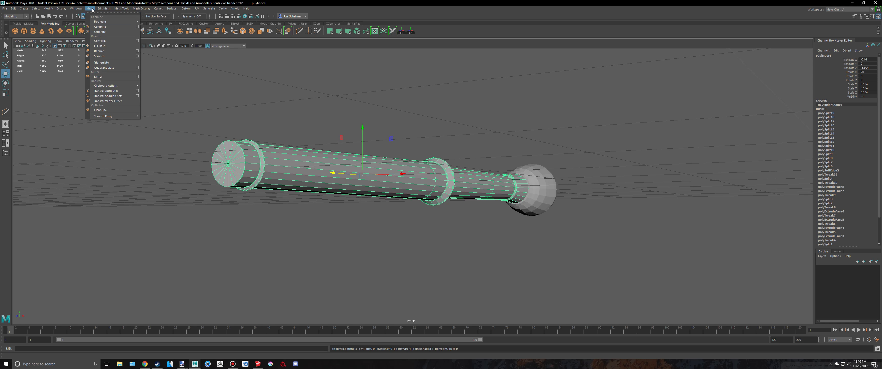
{"action": "left_click", "coordinate": [102, 57]}
{"action": "left_click_drag", "start_coordinate": [417, 122], "coordinate": [414, 124], "text": "alt"}
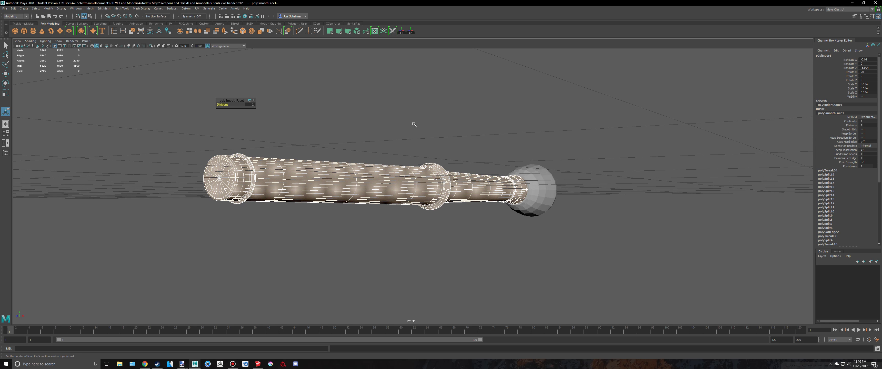
{"action": "key", "text": "g"}
Return the handle to object mode, deselect it and save the scene
{"action": "right_click_drag", "start_coordinate": [332, 184], "coordinate": [356, 177]}
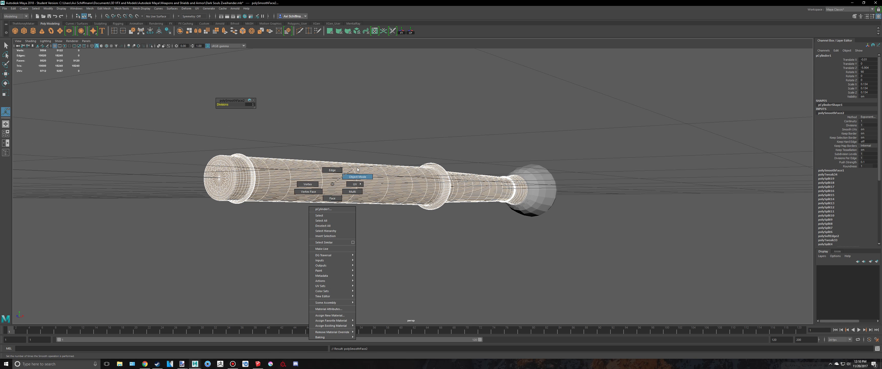
{"action": "left_click", "coordinate": [480, 150]}
{"action": "left_click_drag", "start_coordinate": [482, 151], "coordinate": [467, 162], "text": "alt"}
{"action": "key", "text": "ctrl+s"}
{"action": "key", "text": "Return"}
Select and frame the pommel, preview it smoothed and restore its unsmoothed display
{"action": "scroll", "coordinate": [485, 196], "scroll_direction": "up", "scroll_amount": 5}
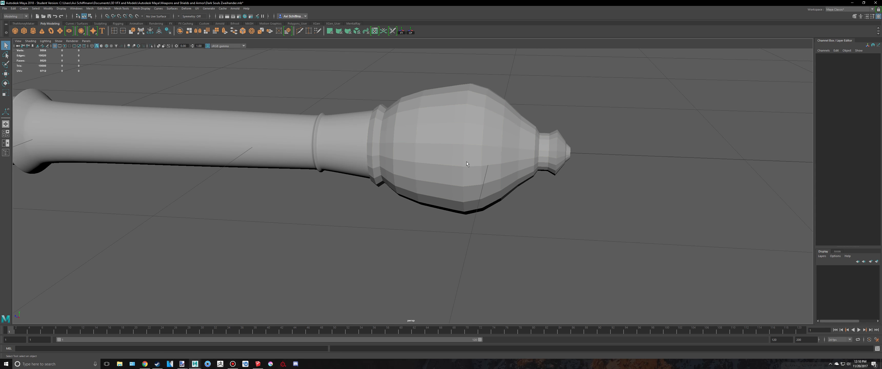
{"action": "left_click", "coordinate": [466, 161]}
{"action": "key", "text": "f"}
{"action": "mouse_move", "coordinate": [390, 157]}
{"action": "left_mouse_down", "text": "alt"}
{"action": "mouse_move", "coordinate": [409, 158]}
{"action": "mouse_move", "coordinate": [391, 149]}
{"action": "mouse_move", "coordinate": [418, 147]}
{"action": "mouse_move", "coordinate": [383, 161]}
{"action": "left_mouse_up", "text": "alt"}
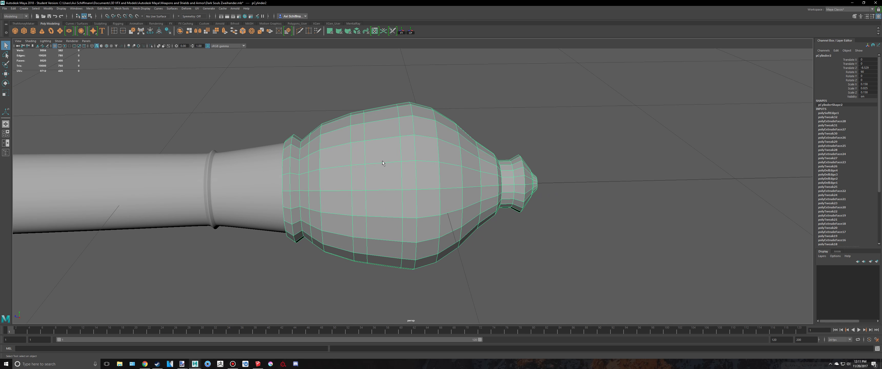
{"action": "key", "text": "3"}
{"action": "key", "text": "1"}
{"action": "scroll", "coordinate": [362, 64], "scroll_direction": "up", "scroll_amount": 6}
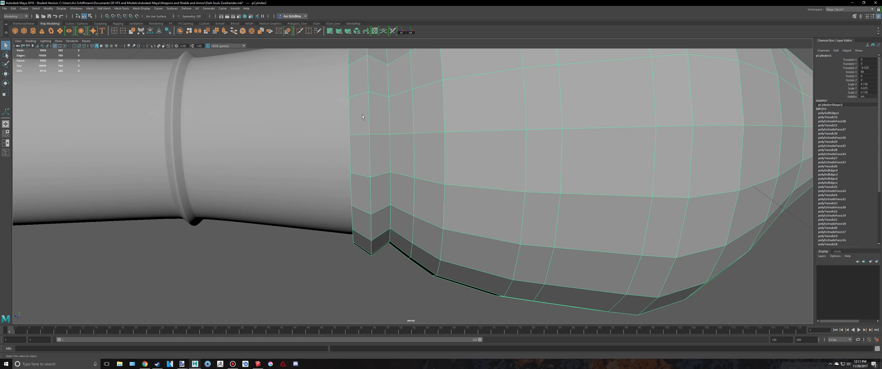
Insert a Multi-Cut edge loop beside the pommel's rim edge facing the handle and check it with a smoothing preview
{"action": "left_click", "coordinate": [299, 30]}
{"action": "scroll", "coordinate": [388, 127], "scroll_direction": "up", "scroll_amount": 3}
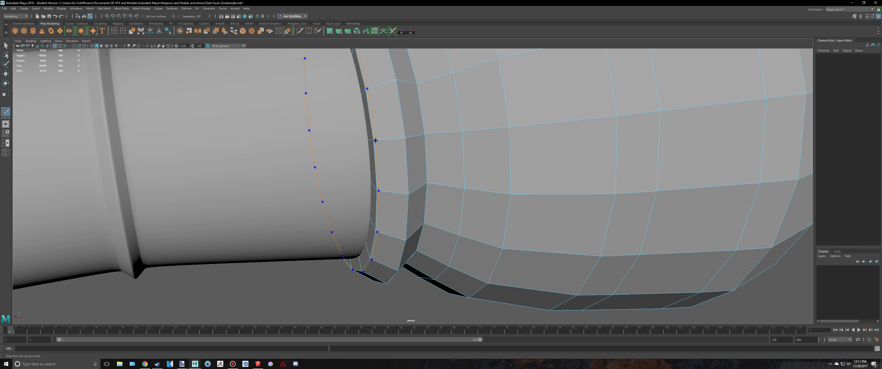
{"action": "left_click_drag", "start_coordinate": [410, 159], "coordinate": [420, 146], "text": "alt"}
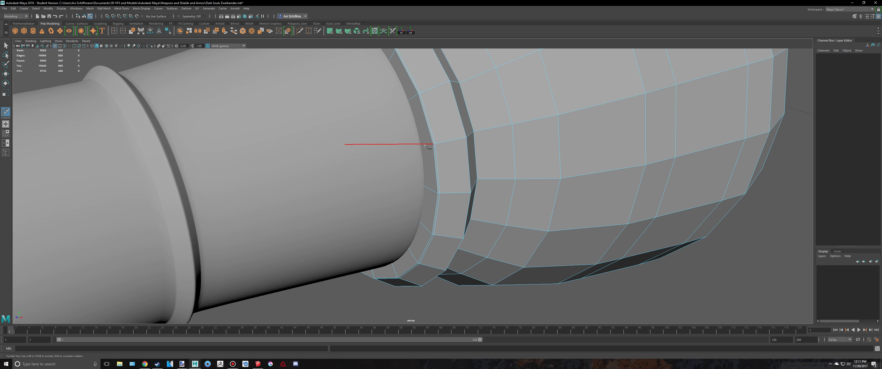
{"action": "key", "text": "q"}
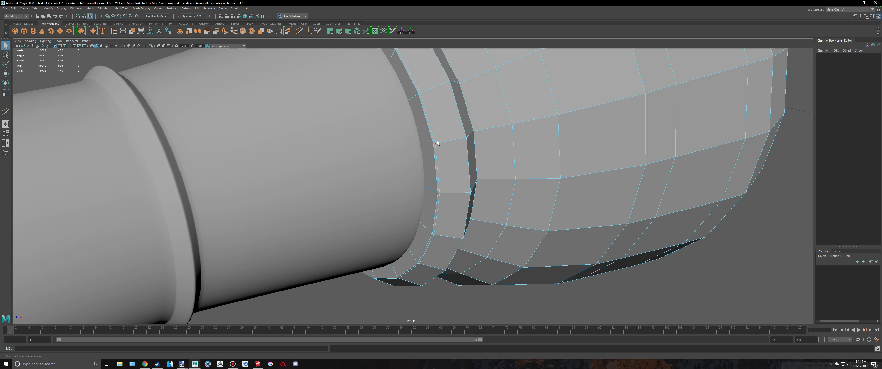
{"action": "key", "text": "3"}
{"action": "key", "text": "1"}
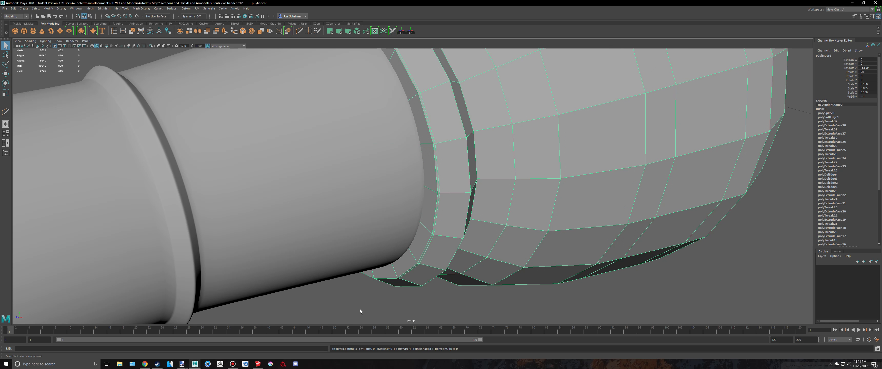
In wireframe display, chamfer the centre vertex of the pommel's end cap that faces the handle
{"action": "key", "text": "4"}
{"action": "left_click_drag", "start_coordinate": [441, 166], "coordinate": [382, 143], "text": "alt"}
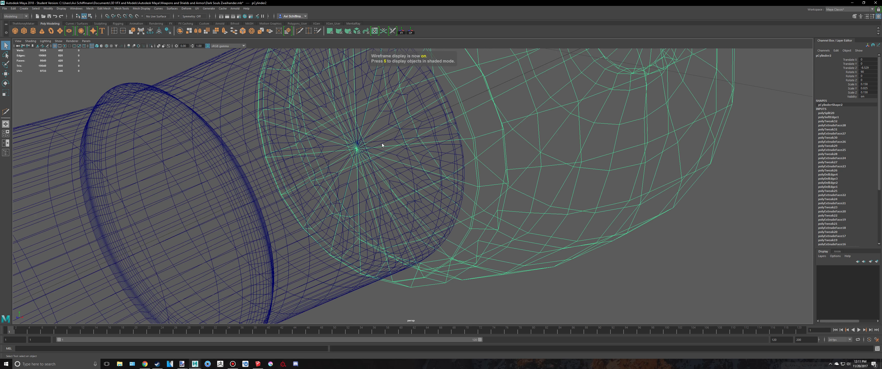
{"action": "right_click_drag", "start_coordinate": [382, 143], "coordinate": [357, 142]}
{"action": "key", "text": "ctrl+z"}
{"action": "right_click_drag", "start_coordinate": [522, 134], "coordinate": [496, 134]}
{"action": "left_click", "coordinate": [356, 149]}
{"action": "left_click_drag", "start_coordinate": [356, 149], "coordinate": [319, 137], "text": "alt"}
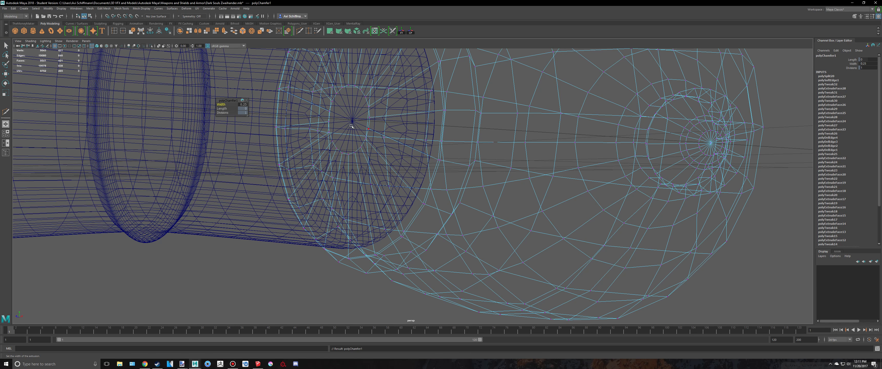
Select the round centre face of the pommel's handle-side end cap and scale it outward toward the cap's rim
{"action": "right_click_drag", "start_coordinate": [343, 117], "coordinate": [343, 131]}
{"action": "key", "text": "ctrl+z"}
{"action": "right_click_drag", "start_coordinate": [525, 139], "coordinate": [526, 154]}
{"action": "left_click", "coordinate": [358, 121]}
{"action": "left_click_drag", "start_coordinate": [424, 127], "coordinate": [433, 146], "text": "alt"}
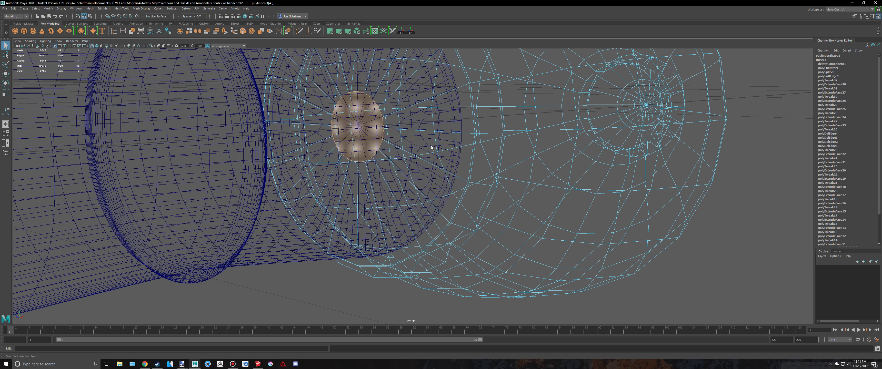
{"action": "key", "text": "r"}
{"action": "left_click_drag", "start_coordinate": [359, 129], "coordinate": [502, 142]}
Poke the enlarged end-cap face, return the pommel to object mode and display it smoothed
{"action": "left_click", "coordinate": [102, 10]}
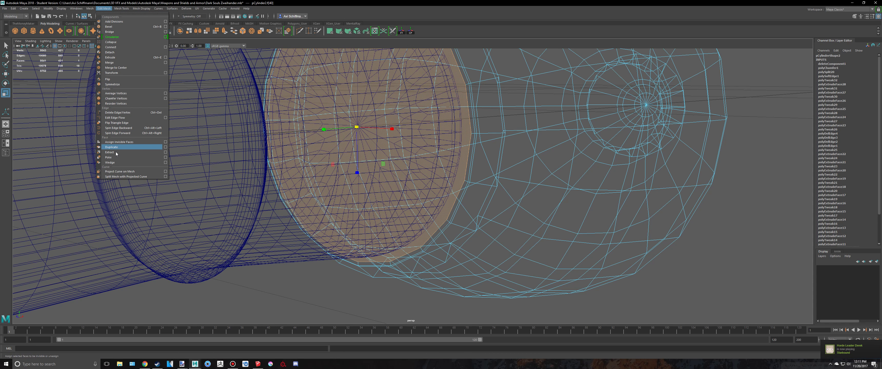
{"action": "left_click", "coordinate": [127, 156]}
{"action": "right_click_drag", "start_coordinate": [451, 129], "coordinate": [477, 124]}
{"action": "key", "text": "3"}
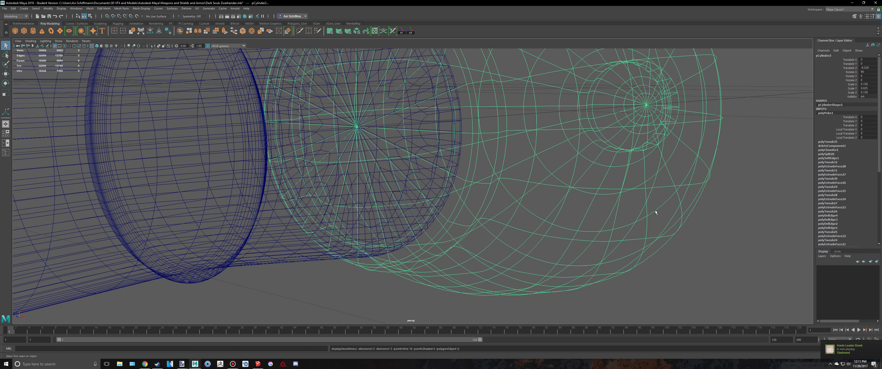
Switch to shaded display and examine the pommel's collar in both smoothed and unsmoothed display
{"action": "left_click", "coordinate": [740, 241]}
{"action": "right_click_drag", "start_coordinate": [741, 241], "coordinate": [633, 200], "text": "alt"}
{"action": "key", "text": "5"}
{"action": "mouse_move", "coordinate": [617, 191]}
{"action": "left_mouse_down", "text": "alt"}
{"action": "mouse_move", "coordinate": [598, 192]}
{"action": "mouse_move", "coordinate": [614, 199]}
{"action": "left_mouse_up", "text": "alt"}
{"action": "left_click", "coordinate": [464, 136]}
{"action": "key", "text": "1"}
{"action": "scroll", "coordinate": [463, 136], "scroll_direction": "up", "scroll_amount": 3}
{"action": "key", "text": "3"}
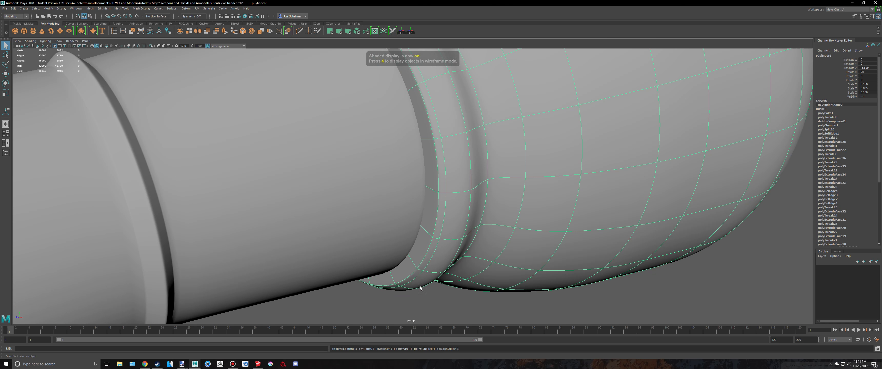
{"action": "left_click", "coordinate": [390, 297]}
{"action": "left_click_drag", "start_coordinate": [389, 297], "coordinate": [383, 241], "text": "alt"}
Insert Multi-Cut edge loops beside the collar's outer edge and around the groove between collar and pommel body
{"action": "left_click", "coordinate": [405, 148]}
{"action": "key", "text": "1"}
{"action": "scroll", "coordinate": [405, 147], "scroll_direction": "up", "scroll_amount": 3}
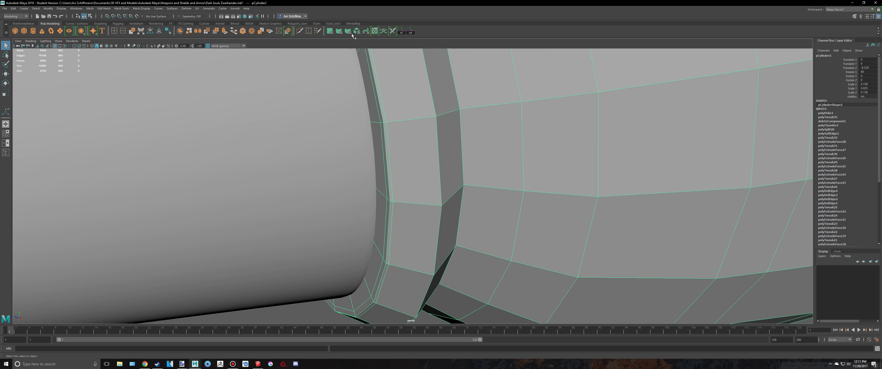
{"action": "scroll", "coordinate": [437, 102], "scroll_direction": "up", "scroll_amount": 2}
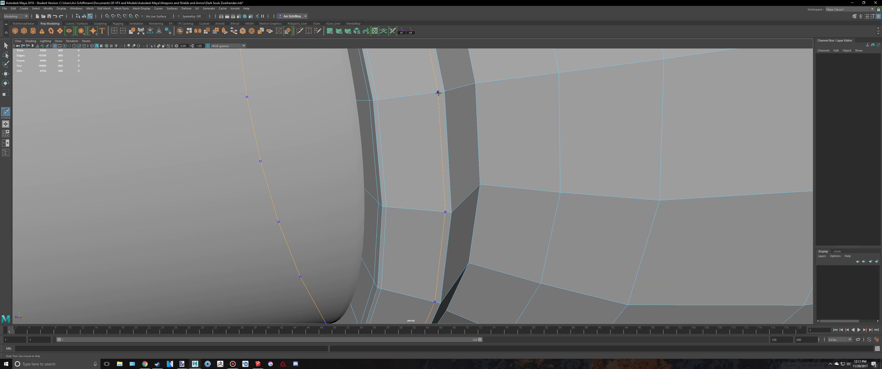
{"action": "left_click", "coordinate": [453, 98], "text": "ctrl"}
{"action": "left_click_drag", "start_coordinate": [452, 98], "coordinate": [325, 121], "text": "alt"}
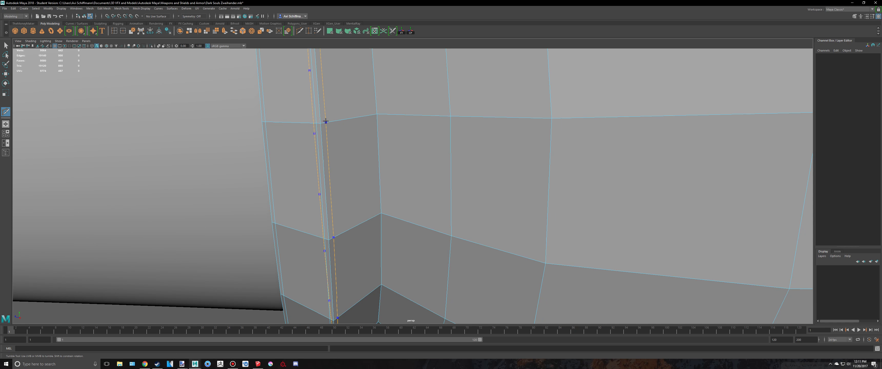
{"action": "left_click", "coordinate": [371, 115], "text": "ctrl"}
{"action": "scroll", "coordinate": [412, 124], "scroll_direction": "down", "scroll_amount": 8}
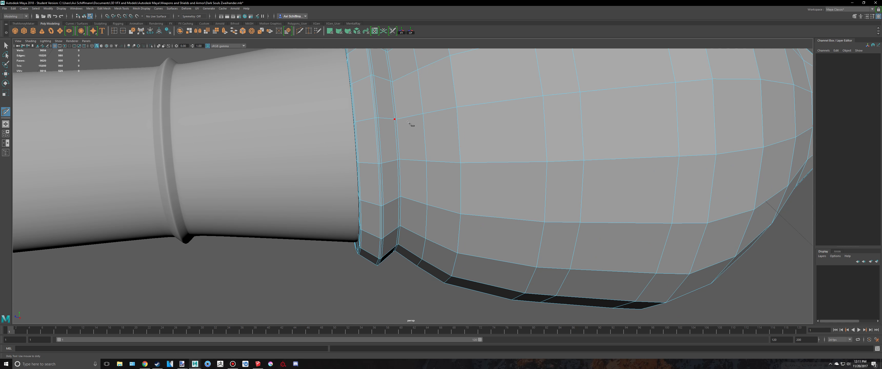
{"action": "middle_click_drag", "start_coordinate": [520, 134], "coordinate": [445, 132], "text": "alt"}
Return the pommel to object mode, preview it smoothed and restore its unsmoothed display
{"action": "key", "text": "q"}
{"action": "right_click_drag", "start_coordinate": [444, 132], "coordinate": [457, 127]}
{"action": "key", "text": "3"}
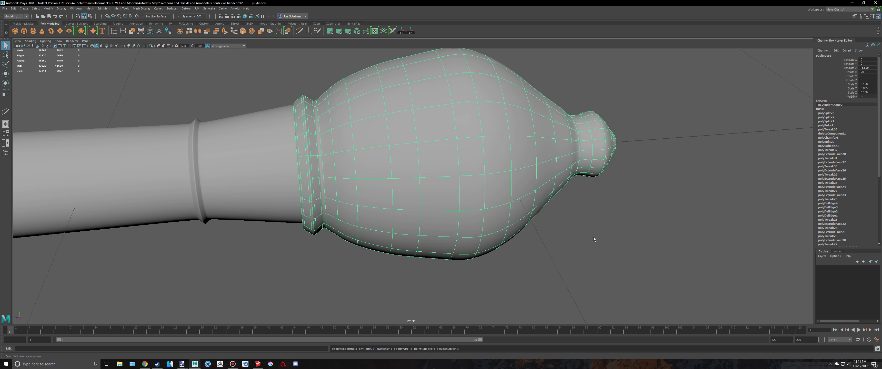
{"action": "left_click", "coordinate": [538, 224]}
{"action": "left_click", "coordinate": [454, 173]}
{"action": "key", "text": "1"}
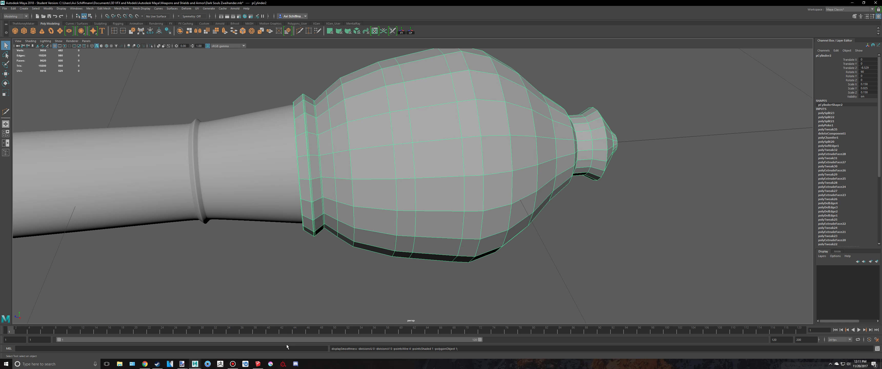
Switch to the SketchUp model and the browser's Zweihander images to examine the pommel's shape, and return to Maya
{"action": "key", "text": "alt+Tab"}
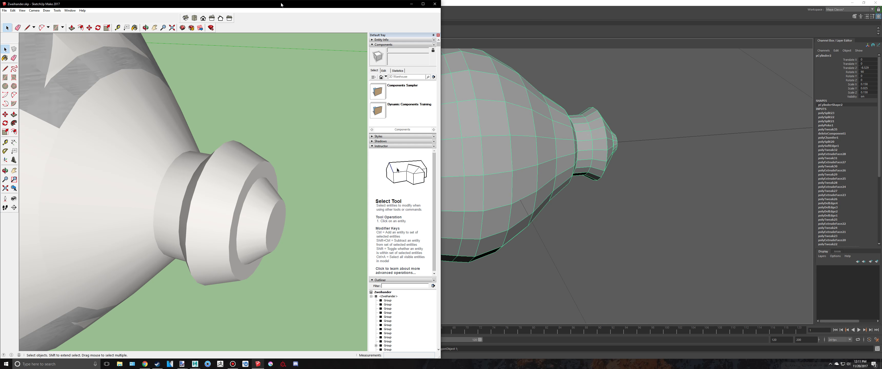
{"action": "double_click", "coordinate": [281, 5]}
{"action": "left_click", "coordinate": [144, 364]}
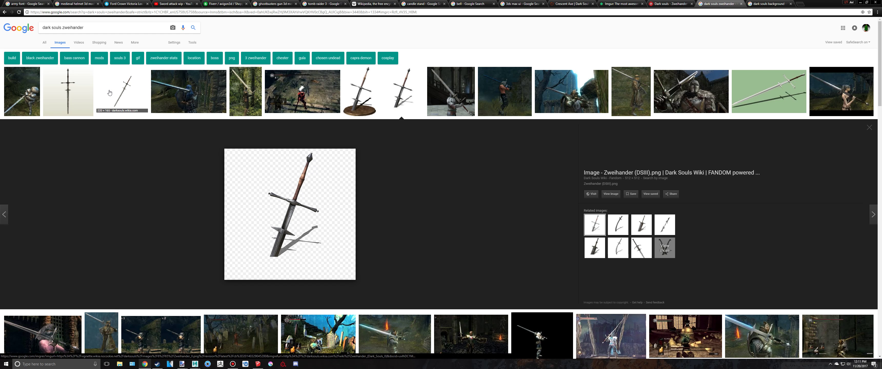
{"action": "left_click", "coordinate": [136, 97]}
{"action": "left_click", "coordinate": [21, 105]}
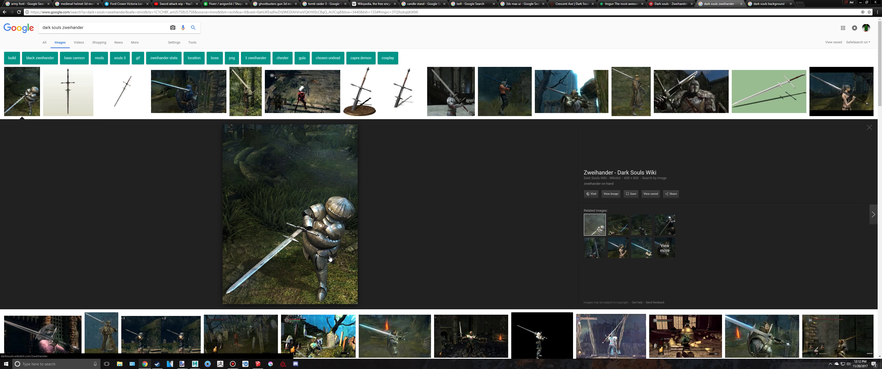
{"action": "key", "text": "alt+Tab"}
{"action": "scroll", "coordinate": [413, 190], "scroll_direction": "up", "scroll_amount": 2}
{"action": "key", "text": "alt+Tab"}
{"action": "key", "text": "Tab"}
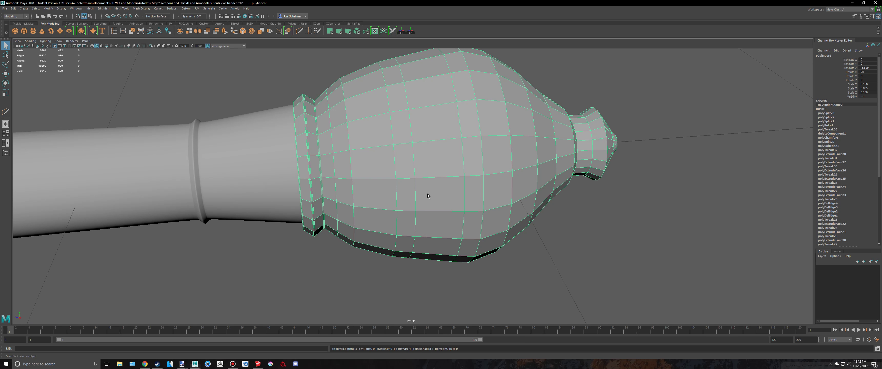
Select the edge loop around the pommel's widest part and compare the pommel's smoothed and unsmoothed display
{"action": "right_click_drag", "start_coordinate": [472, 91], "coordinate": [472, 78]}
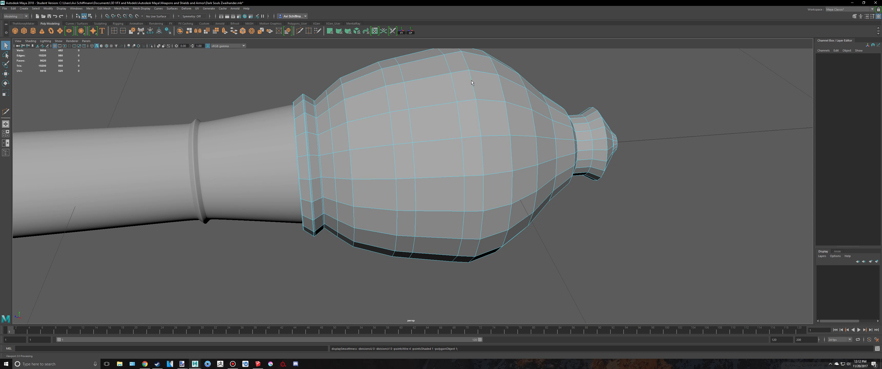
{"action": "double_click", "coordinate": [473, 90]}
{"action": "middle_click_drag", "start_coordinate": [574, 108], "coordinate": [542, 137], "text": "alt"}
{"action": "left_click_drag", "start_coordinate": [542, 137], "coordinate": [527, 115], "text": "alt"}
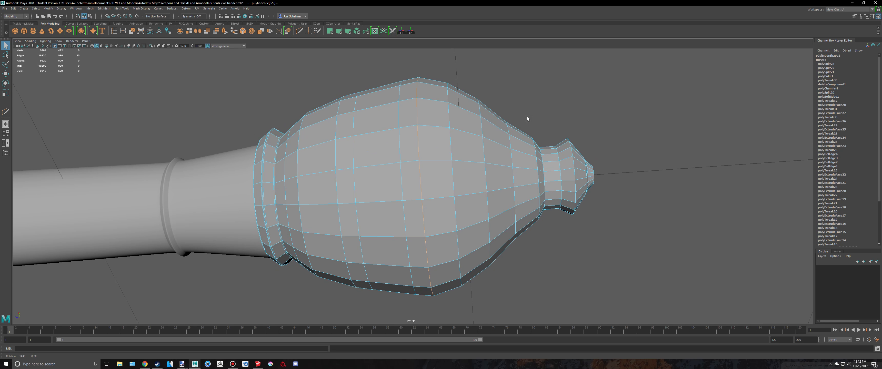
{"action": "right_click_drag", "start_coordinate": [490, 148], "coordinate": [513, 136]}
{"action": "key", "text": "3"}
{"action": "left_click", "coordinate": [529, 98]}
{"action": "left_click", "coordinate": [454, 146]}
{"action": "key", "text": "1"}
Try to bevel the edge loop around the pommel's widest part and check it with a smoothing preview
{"action": "right_click_drag", "start_coordinate": [419, 146], "coordinate": [419, 121]}
{"action": "key", "text": "ctrl+b"}
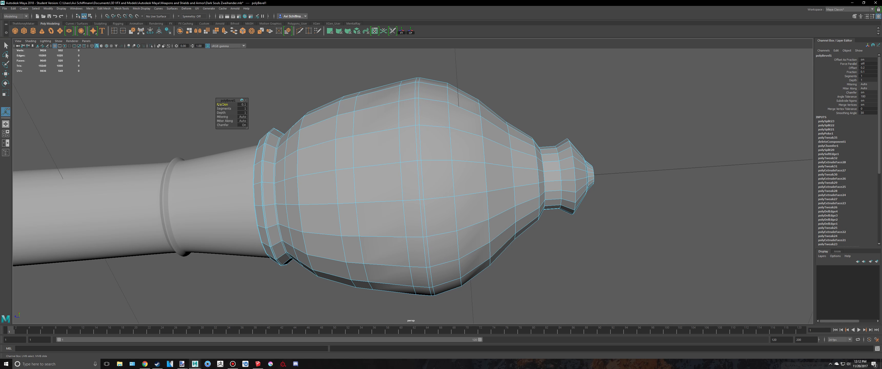
{"action": "right_click_drag", "start_coordinate": [393, 133], "coordinate": [394, 131]}
{"action": "key", "text": "q"}
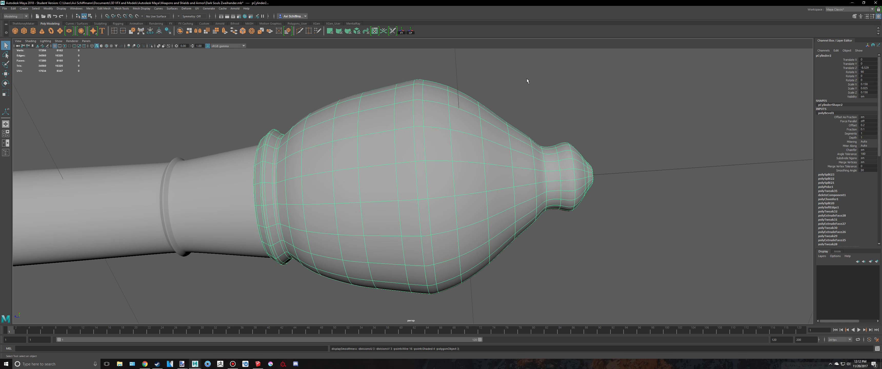
{"action": "left_click", "coordinate": [527, 79]}
{"action": "left_click", "coordinate": [441, 129]}
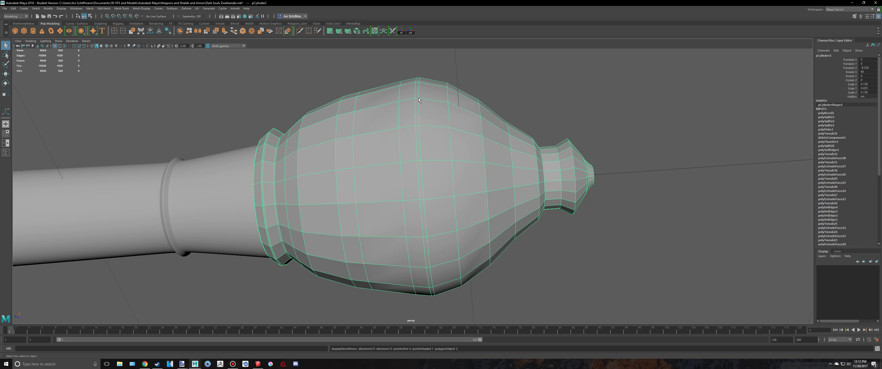
Undo the bevel on the pommel's widest edge loop
{"action": "key", "text": "ctrl+z"}
{"action": "key", "text": "ctrl+z"}
{"action": "key", "text": "ctrl+z"}
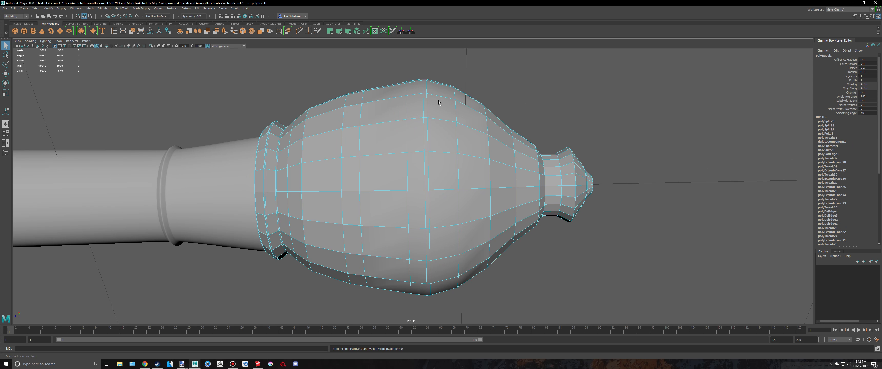
{"action": "key", "text": "ctrl+z"}
{"action": "key", "text": "ctrl+z"}
{"action": "key", "text": "ctrl+z"}
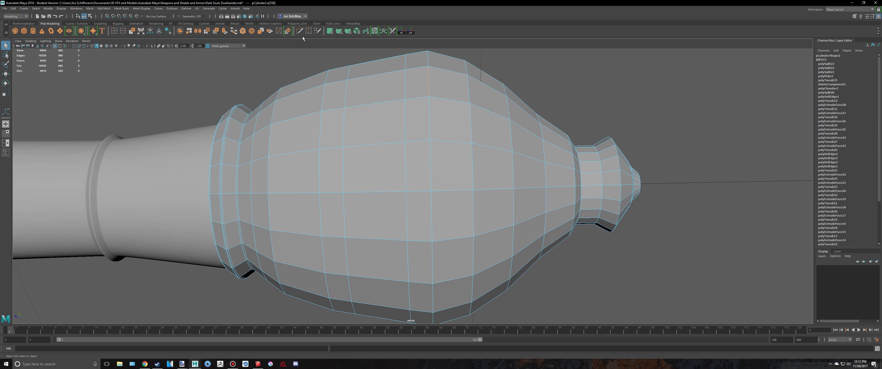
Insert Multi-Cut edge loops close to both sides of the pommel's widest edge loop
{"action": "key", "text": "ctrl+shift+x"}
{"action": "scroll", "coordinate": [458, 103], "scroll_direction": "up", "scroll_amount": 5}
{"action": "left_click", "coordinate": [449, 90]}
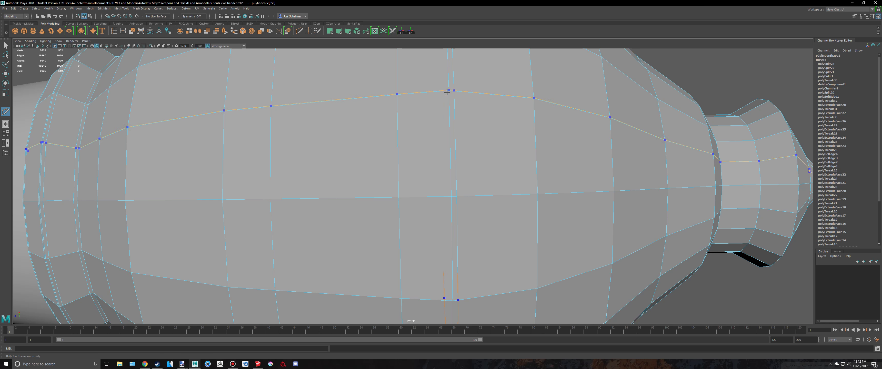
{"action": "left_click", "coordinate": [444, 91], "text": "ctrl"}
{"action": "scroll", "coordinate": [444, 91], "scroll_direction": "down", "scroll_amount": 5}
{"action": "key", "text": "q"}
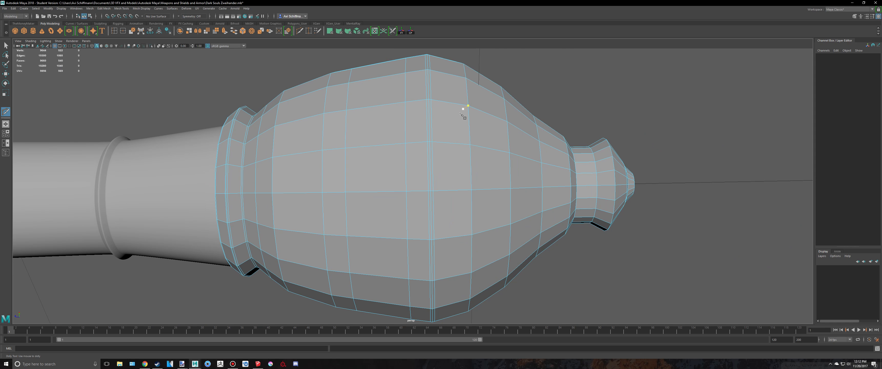
Put the pommel in object mode, inspect its smoothed widest edge and restore the unsmoothed display
{"action": "right_click_drag", "start_coordinate": [430, 120], "coordinate": [455, 113]}
{"action": "key", "text": "3"}
{"action": "left_click", "coordinate": [538, 101]}
{"action": "left_click_drag", "start_coordinate": [575, 177], "coordinate": [529, 230], "text": "alt"}
{"action": "left_click", "coordinate": [510, 213]}
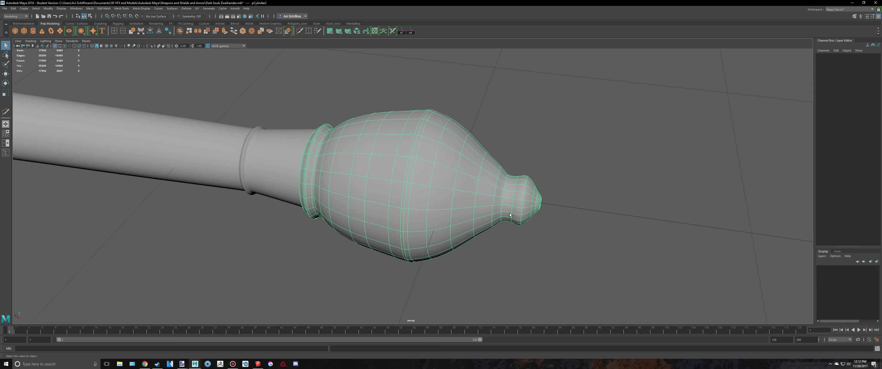
{"action": "key", "text": "1"}
Insert Multi-Cut edge loops beside the edges at both ends of the pommel's narrow neck
{"action": "scroll", "coordinate": [629, 213], "scroll_direction": "up", "scroll_amount": 8}
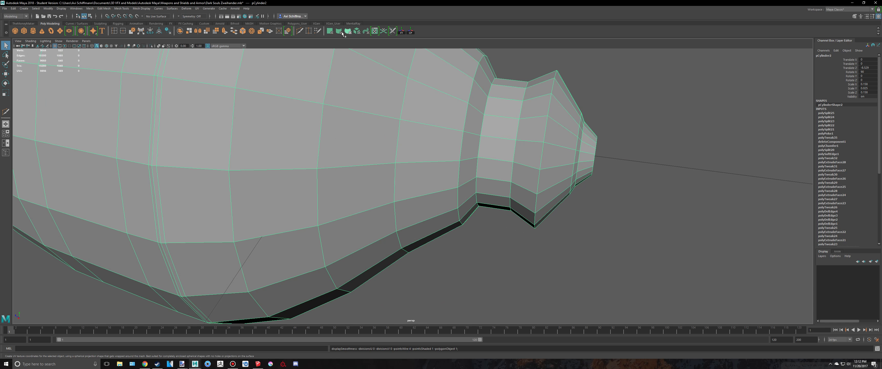
{"action": "key", "text": "y"}
{"action": "right_click_drag", "start_coordinate": [482, 106], "coordinate": [500, 110], "text": "alt"}
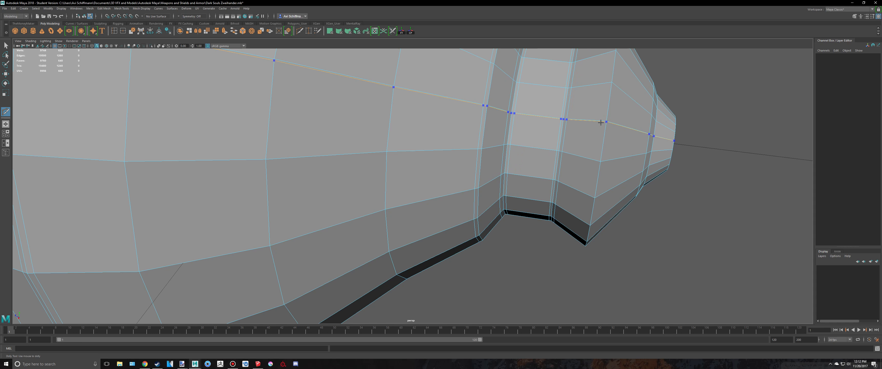
Insert Multi-Cut edge loops close to the widest edge of the small knob at the pommel's end
{"action": "scroll", "coordinate": [607, 124], "scroll_direction": "up", "scroll_amount": 5}
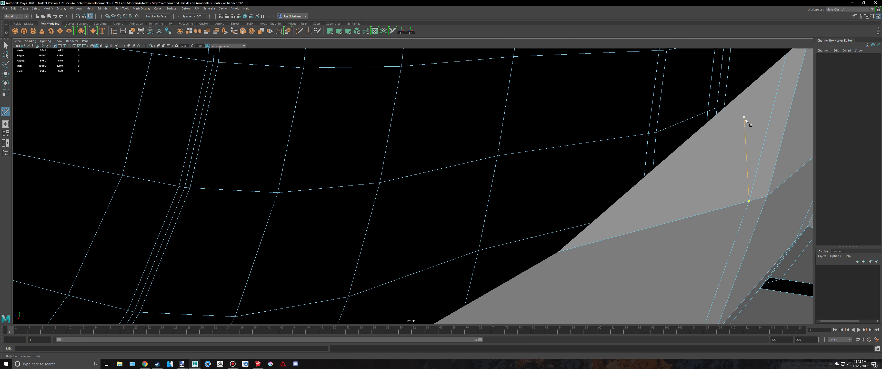
{"action": "middle_click_drag", "start_coordinate": [745, 119], "coordinate": [666, 132], "text": "alt"}
{"action": "scroll", "coordinate": [661, 135], "scroll_direction": "down", "scroll_amount": 3}
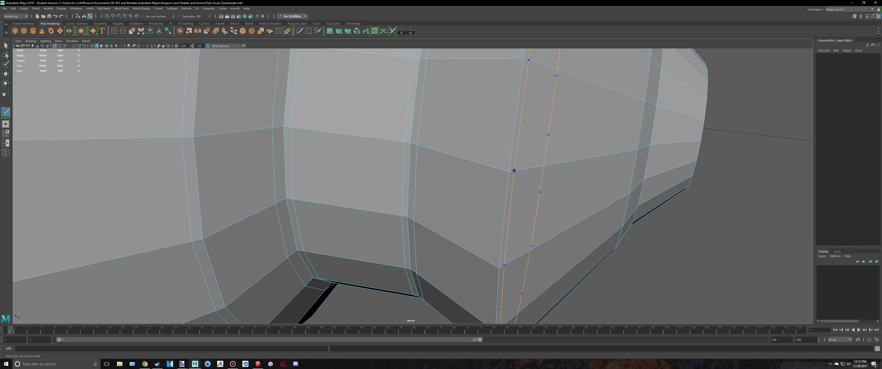
{"action": "left_click", "coordinate": [505, 168], "text": "ctrl"}
{"action": "left_click_drag", "start_coordinate": [650, 169], "coordinate": [555, 168], "text": "alt"}
{"action": "scroll", "coordinate": [380, 125], "scroll_direction": "down", "scroll_amount": 5}
Add Multi-Cut supporting edge loops around the stepped tip of the pommel's end knob
{"action": "left_click_drag", "start_coordinate": [418, 130], "coordinate": [428, 140], "text": "alt"}
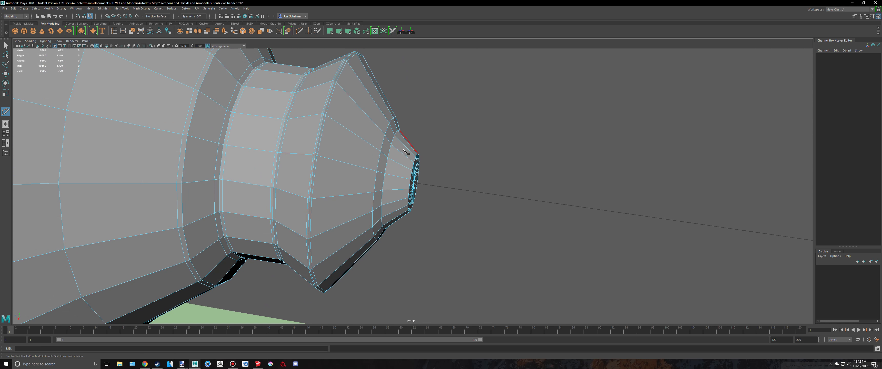
{"action": "scroll", "coordinate": [396, 156], "scroll_direction": "up", "scroll_amount": 2}
{"action": "scroll", "coordinate": [351, 205], "scroll_direction": "up", "scroll_amount": 3}
{"action": "scroll", "coordinate": [308, 197], "scroll_direction": "down", "scroll_amount": 2}
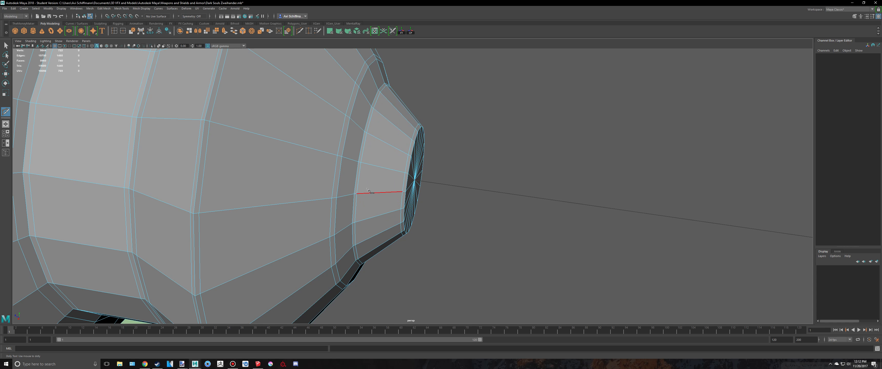
Return the pommel to object mode, smooth its display and inspect the knob, body and collar
{"action": "key", "text": "q"}
{"action": "right_click_drag", "start_coordinate": [375, 163], "coordinate": [402, 156]}
{"action": "key", "text": "3"}
{"action": "left_click", "coordinate": [467, 242]}
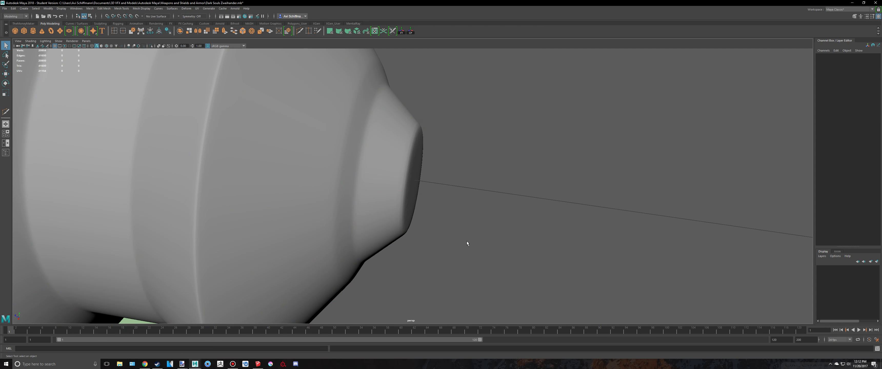
{"action": "scroll", "coordinate": [467, 241], "scroll_direction": "down", "scroll_amount": 5}
{"action": "left_click_drag", "start_coordinate": [467, 241], "coordinate": [447, 210], "text": "alt"}
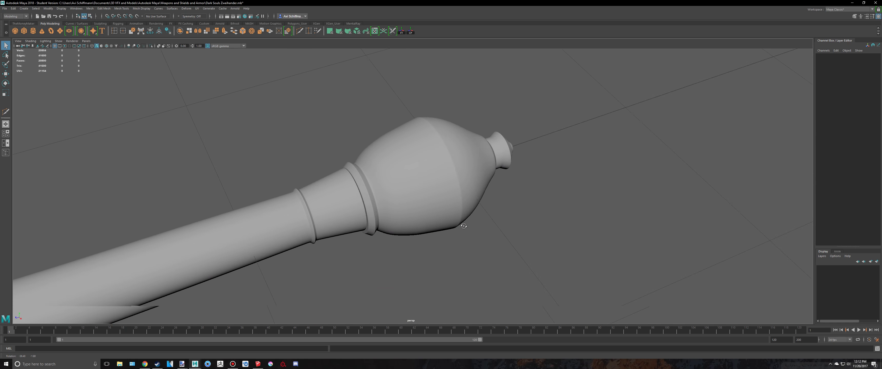
{"action": "left_click_drag", "start_coordinate": [447, 144], "coordinate": [426, 176], "text": "alt"}
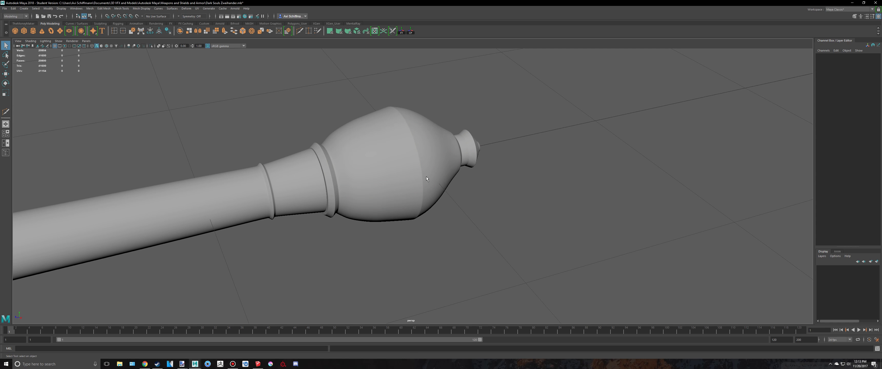
Turn off the pommel's smooth preview and scale the edge loop beside the ridge at its widest part
{"action": "left_click", "coordinate": [426, 176]}
{"action": "key", "text": "1"}
{"action": "key", "text": "f"}
{"action": "scroll", "coordinate": [348, 148], "scroll_direction": "up", "scroll_amount": 3}
{"action": "right_click_drag", "start_coordinate": [267, 128], "coordinate": [269, 111]}
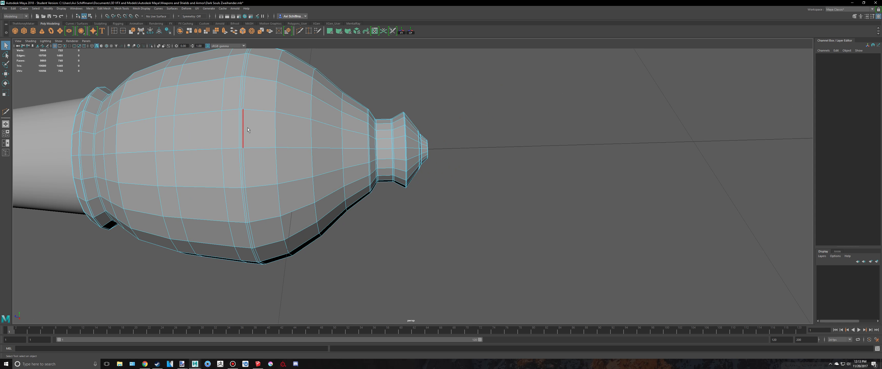
{"action": "double_click", "coordinate": [247, 127]}
{"action": "middle_click_drag", "start_coordinate": [338, 153], "coordinate": [407, 174], "text": "alt"}
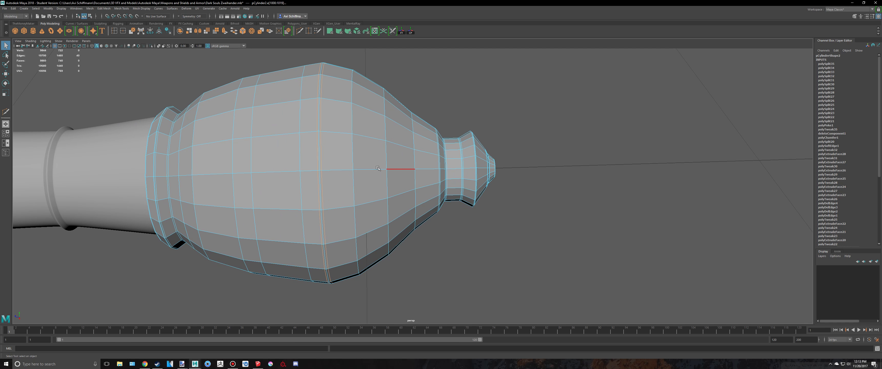
{"action": "key", "text": "e"}
{"action": "key", "text": "r"}
{"action": "left_click_drag", "start_coordinate": [278, 174], "coordinate": [296, 175]}
Return the pommel to object mode, restore its smooth preview and deselect it
{"action": "key", "text": "q"}
{"action": "right_click_drag", "start_coordinate": [345, 156], "coordinate": [363, 143]}
{"action": "key", "text": "3"}
{"action": "left_click", "coordinate": [494, 108]}
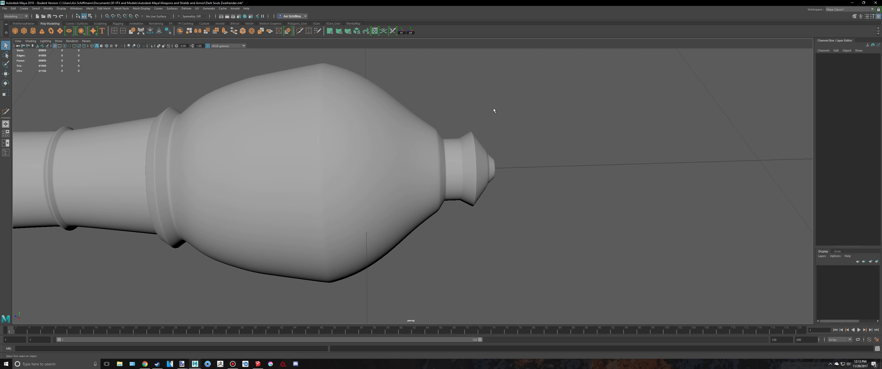
Examine the smooth-previewed handle and pommel as a whole, including the pommel's collar and end knob
{"action": "scroll", "coordinate": [485, 215], "scroll_direction": "down", "scroll_amount": 3}
{"action": "scroll", "coordinate": [485, 212], "scroll_direction": "down", "scroll_amount": 2}
{"action": "left_click_drag", "start_coordinate": [485, 212], "coordinate": [455, 203], "text": "alt"}
{"action": "scroll", "coordinate": [454, 203], "scroll_direction": "up", "scroll_amount": 4}
{"action": "scroll", "coordinate": [454, 203], "scroll_direction": "down", "scroll_amount": 7}
{"action": "middle_click_drag", "start_coordinate": [454, 203], "coordinate": [527, 199], "text": "alt"}
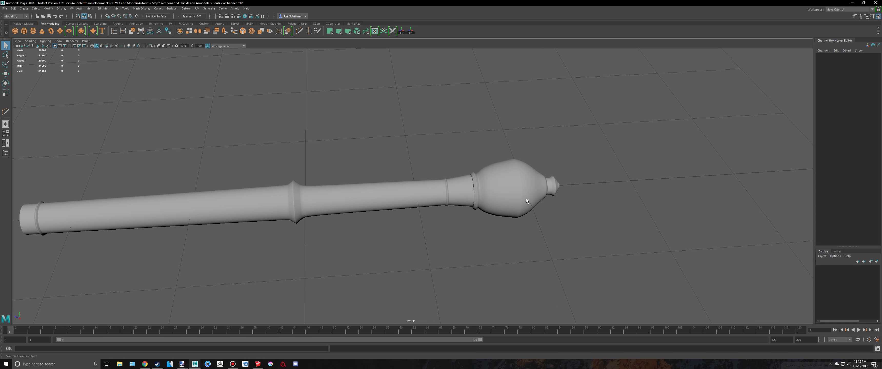
{"action": "scroll", "coordinate": [497, 212], "scroll_direction": "down", "scroll_amount": 3}
{"action": "left_click", "coordinate": [472, 195]}
{"action": "key", "text": "f"}
{"action": "left_click_drag", "start_coordinate": [472, 195], "coordinate": [271, 218], "text": "alt"}
{"action": "key", "text": "w"}
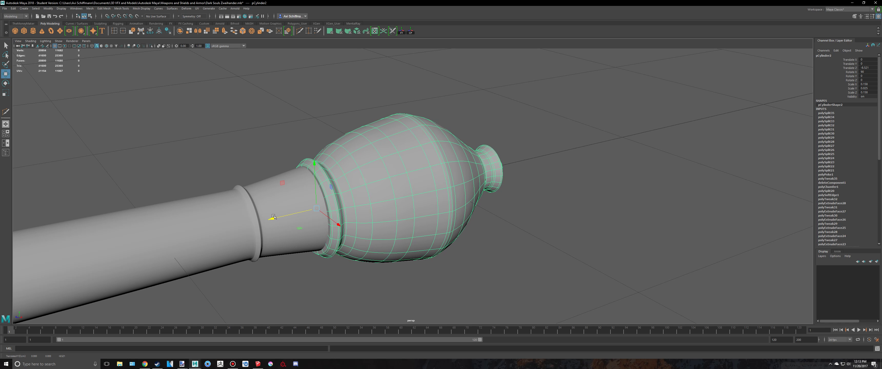
{"action": "right_click_drag", "start_coordinate": [372, 185], "coordinate": [395, 176]}
{"action": "left_click", "coordinate": [528, 151]}
{"action": "left_click_drag", "start_coordinate": [409, 182], "coordinate": [379, 164], "text": "alt"}
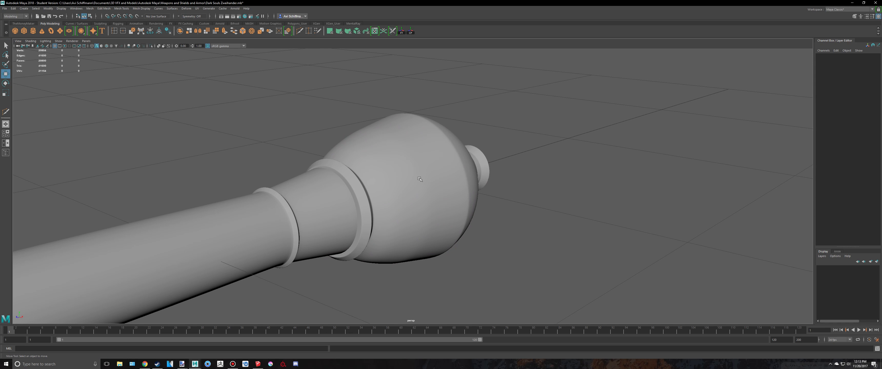
Apply the Smooth mesh operation to the pommel and return it to object mode
{"action": "left_click", "coordinate": [380, 164]}
{"action": "left_click", "coordinate": [90, 8]}
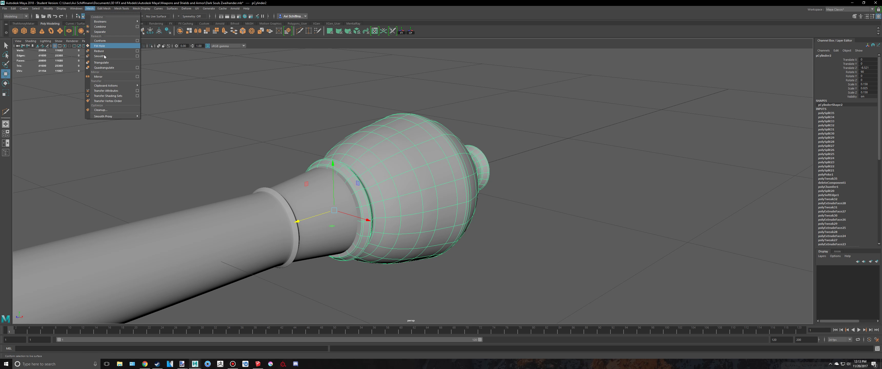
{"action": "left_click", "coordinate": [99, 56]}
{"action": "left_click_drag", "start_coordinate": [432, 143], "coordinate": [412, 120], "text": "alt"}
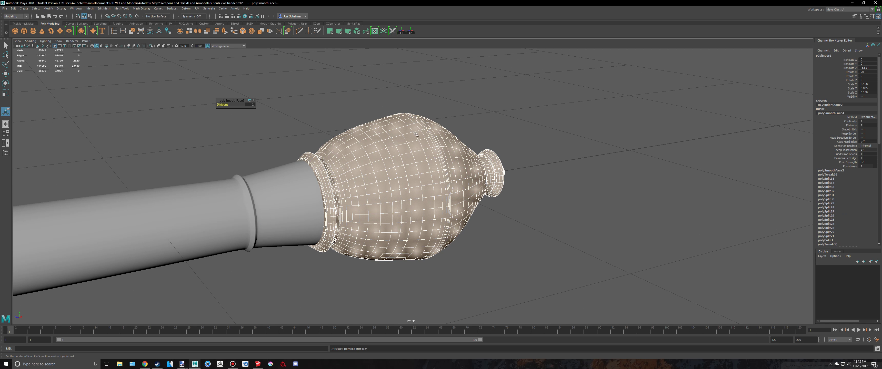
{"action": "right_click_drag", "start_coordinate": [407, 141], "coordinate": [422, 135]}
{"action": "key", "text": "q"}
{"action": "left_click", "coordinate": [508, 122]}
Select the handle and pommel together and turn off their smooth preview
{"action": "scroll", "coordinate": [507, 210], "scroll_direction": "up", "scroll_amount": 3}
{"action": "scroll", "coordinate": [538, 201], "scroll_direction": "down", "scroll_amount": 7}
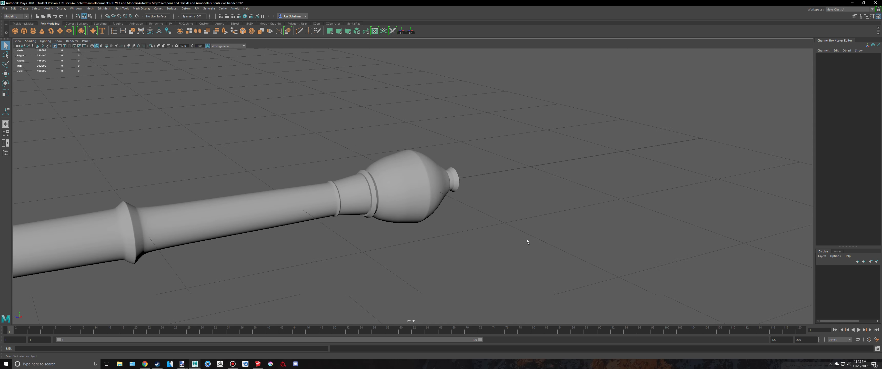
{"action": "left_click_drag", "start_coordinate": [72, 103], "coordinate": [582, 264]}
{"action": "key", "text": "ctrl+z"}
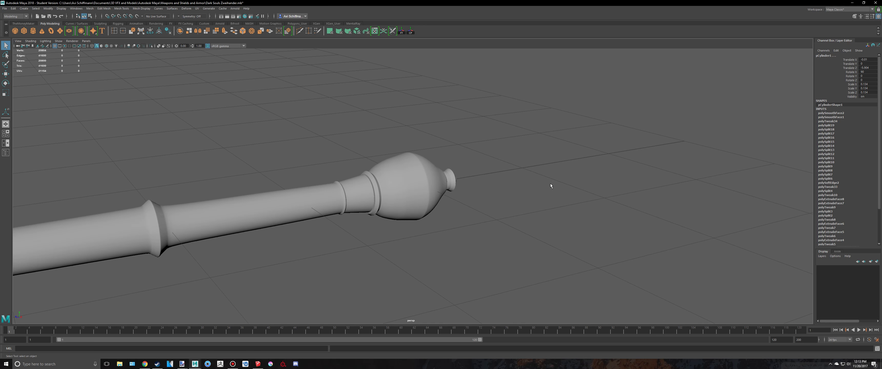
{"action": "scroll", "coordinate": [545, 200], "scroll_direction": "up", "scroll_amount": 3}
{"action": "scroll", "coordinate": [539, 202], "scroll_direction": "down", "scroll_amount": 8}
{"action": "left_click_drag", "start_coordinate": [478, 201], "coordinate": [452, 191], "text": "alt"}
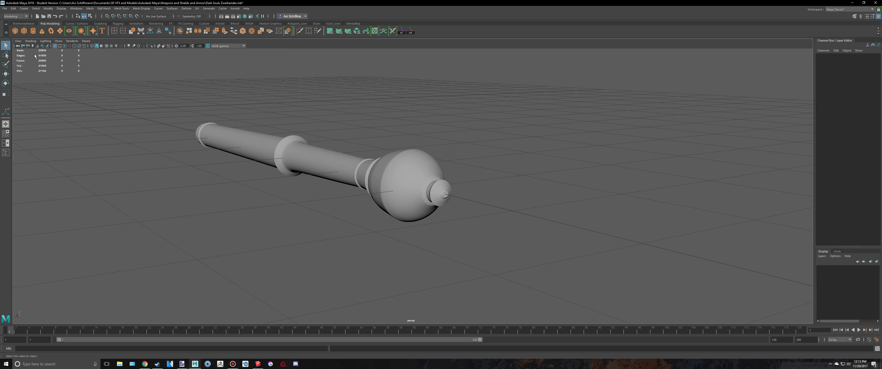
{"action": "left_click_drag", "start_coordinate": [393, 154], "coordinate": [476, 184], "text": "alt"}
{"action": "middle_click_drag", "start_coordinate": [476, 184], "coordinate": [509, 170], "text": "alt"}
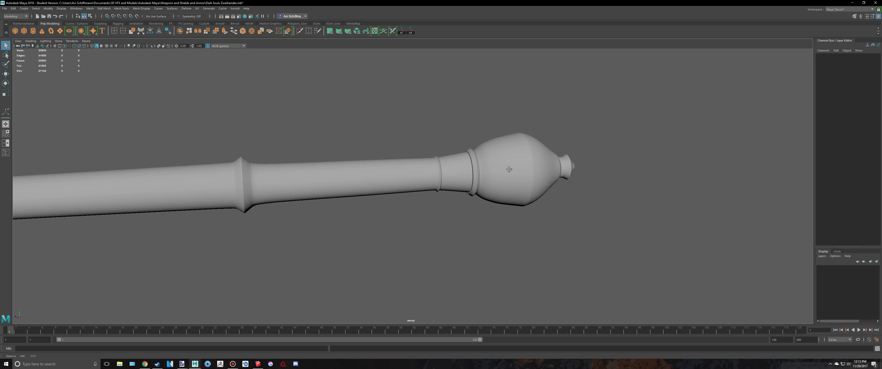
{"action": "scroll", "coordinate": [510, 172], "scroll_direction": "down", "scroll_amount": 3}
{"action": "left_click", "coordinate": [508, 184]}
{"action": "key", "text": "1"}
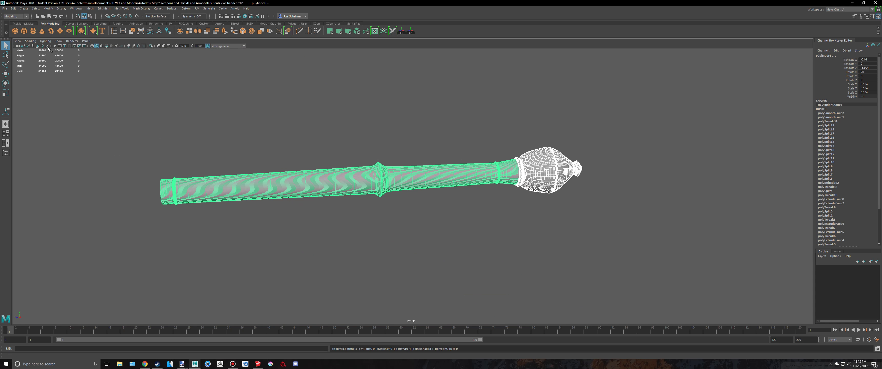
Switch to SketchUp and examine the crossguard, handle and pommel of the reference Zweihander model
{"action": "key", "text": "alt+Tab"}
{"action": "scroll", "coordinate": [293, 235], "scroll_direction": "down", "scroll_amount": 5}
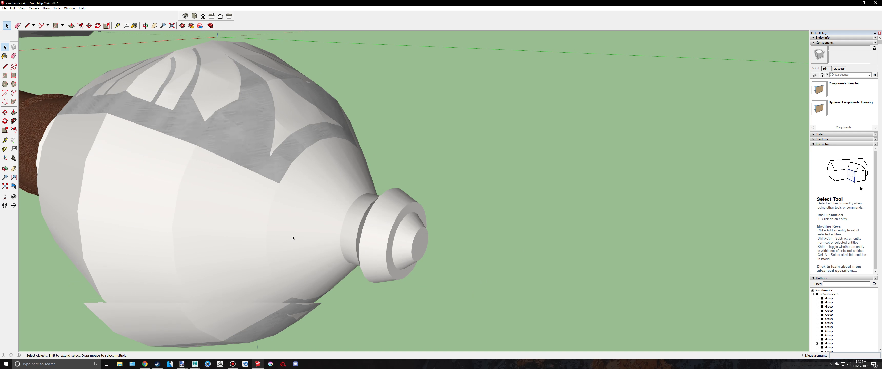
{"action": "middle_click_drag", "start_coordinate": [205, 200], "coordinate": [504, 234]}
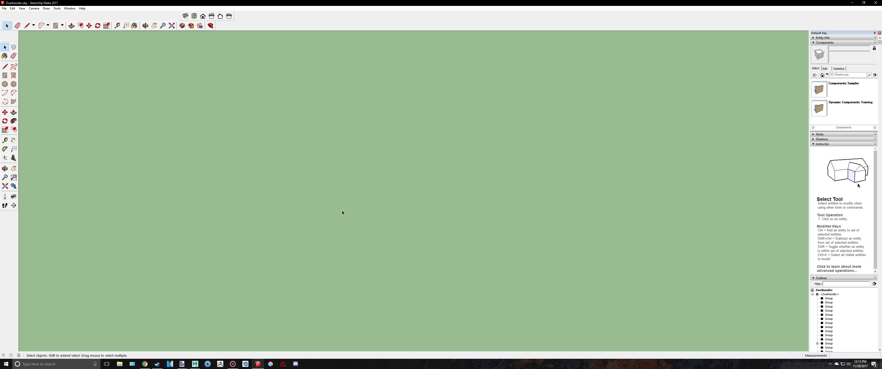
{"action": "middle_click_drag", "start_coordinate": [342, 210], "coordinate": [238, 159]}
{"action": "key", "text": "f"}
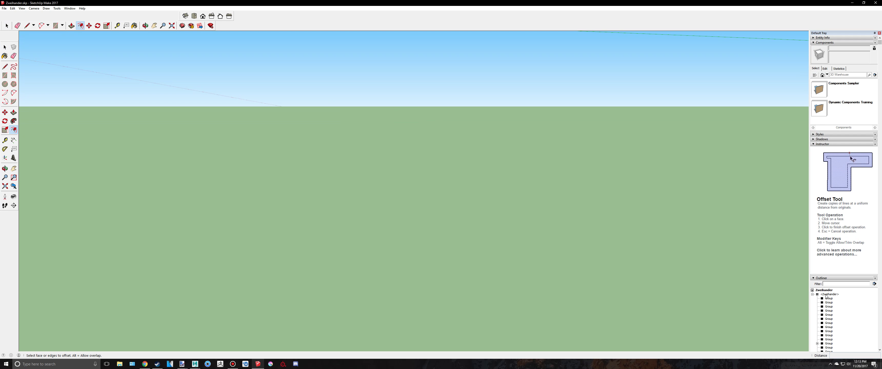
{"action": "mouse_move", "coordinate": [474, 191]}
{"action": "middle_mouse_down"}
{"action": "mouse_move", "coordinate": [457, 207]}
{"action": "mouse_move", "coordinate": [479, 203]}
{"action": "middle_mouse_up"}
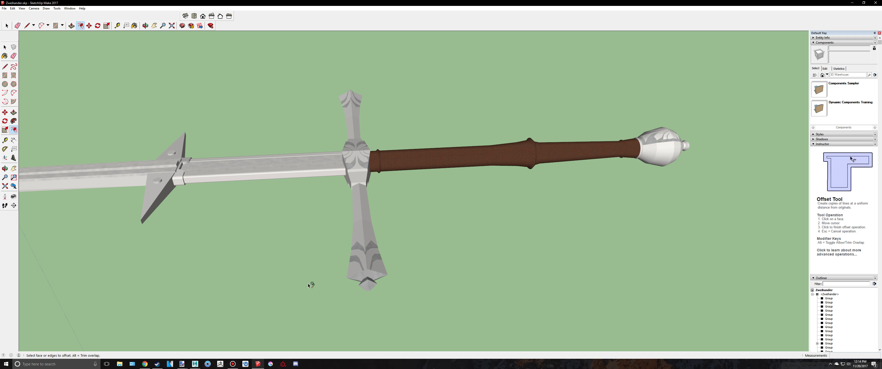
{"action": "middle_click_drag", "start_coordinate": [309, 284], "coordinate": [246, 267]}
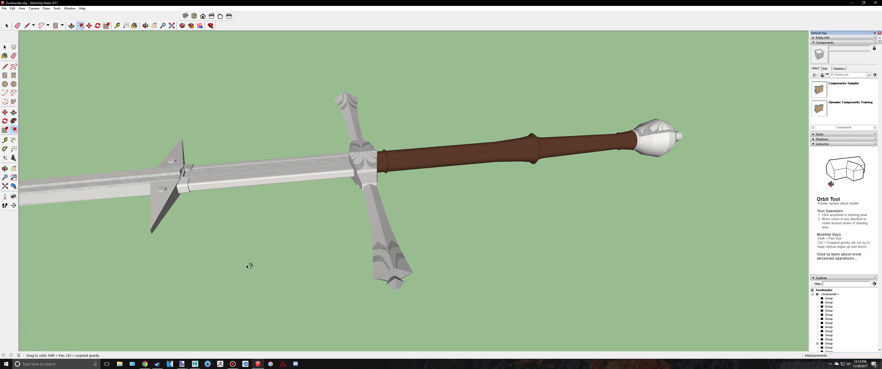
{"action": "key", "text": "alt+Tab"}
{"action": "left_click", "coordinate": [385, 214]}
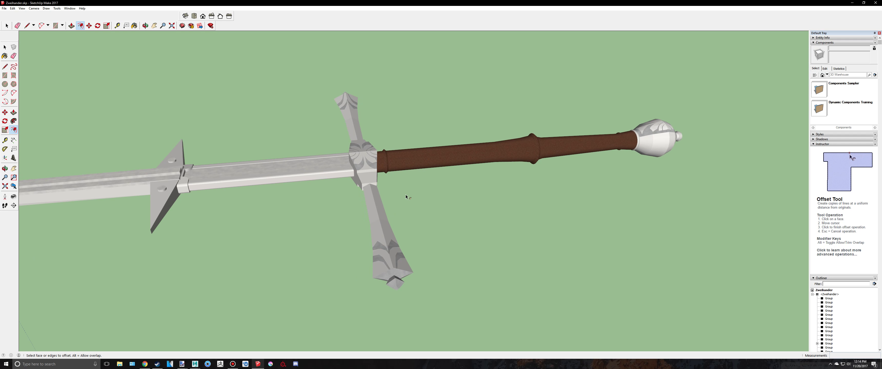
{"action": "mouse_move", "coordinate": [405, 194]}
{"action": "middle_mouse_down"}
{"action": "mouse_move", "coordinate": [549, 191]}
{"action": "mouse_move", "coordinate": [450, 199]}
{"action": "mouse_move", "coordinate": [549, 226]}
{"action": "mouse_move", "coordinate": [530, 228]}
{"action": "middle_mouse_up"}
{"action": "scroll", "coordinate": [450, 195], "scroll_direction": "down", "scroll_amount": 3}
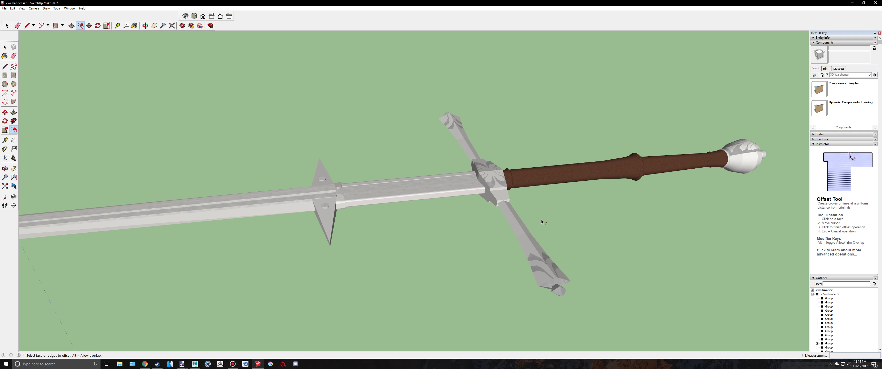
Activate the Select tool and examine the reference sword's crossguard, side spikes and full blade up to the tip
{"action": "key", "text": "space"}
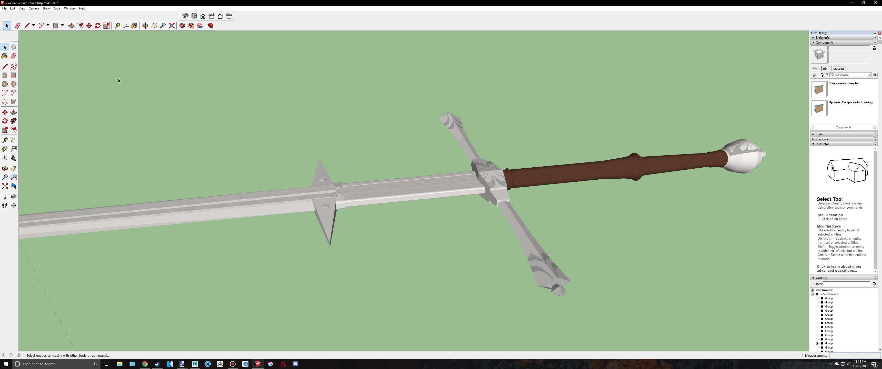
{"action": "middle_click_drag", "start_coordinate": [540, 203], "coordinate": [366, 168]}
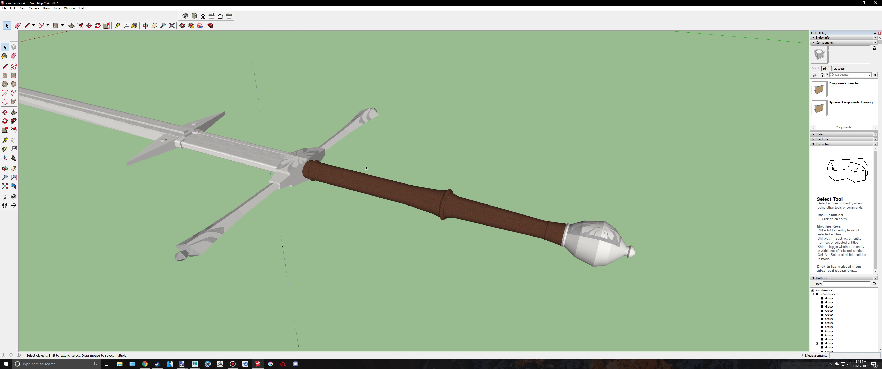
{"action": "middle_click_drag", "start_coordinate": [207, 141], "coordinate": [363, 131]}
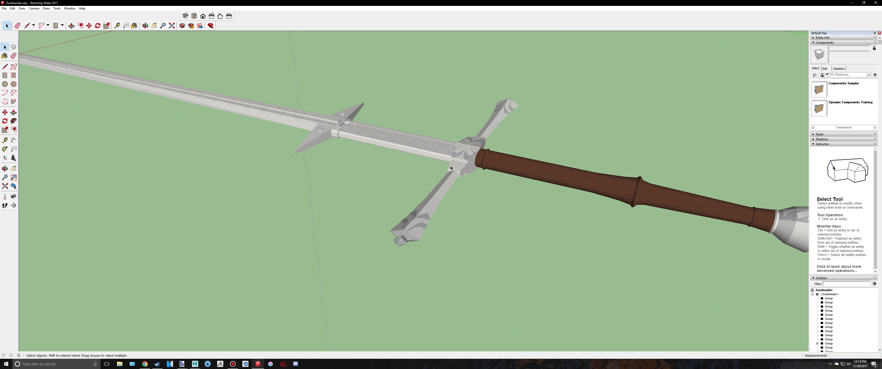
{"action": "scroll", "coordinate": [449, 228], "scroll_direction": "up", "scroll_amount": 5}
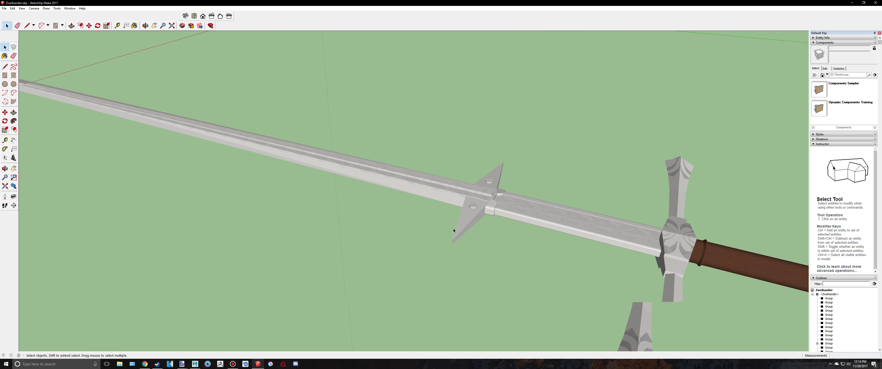
{"action": "scroll", "coordinate": [453, 229], "scroll_direction": "down", "scroll_amount": 3}
{"action": "scroll", "coordinate": [484, 218], "scroll_direction": "down", "scroll_amount": 3}
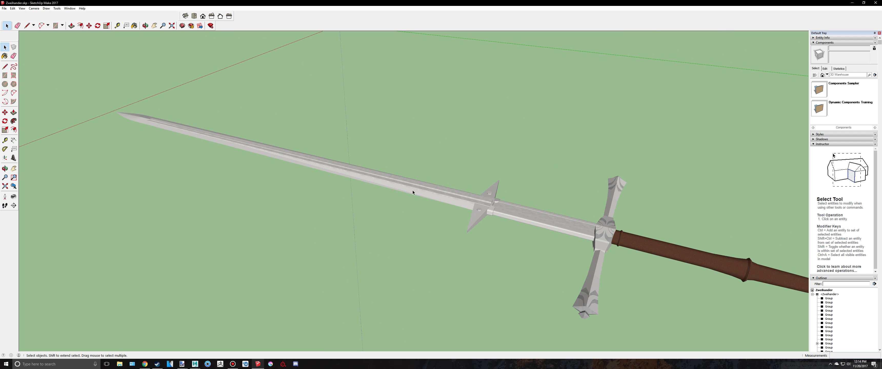
{"action": "middle_click_drag", "start_coordinate": [538, 222], "coordinate": [413, 180], "text": "shift"}
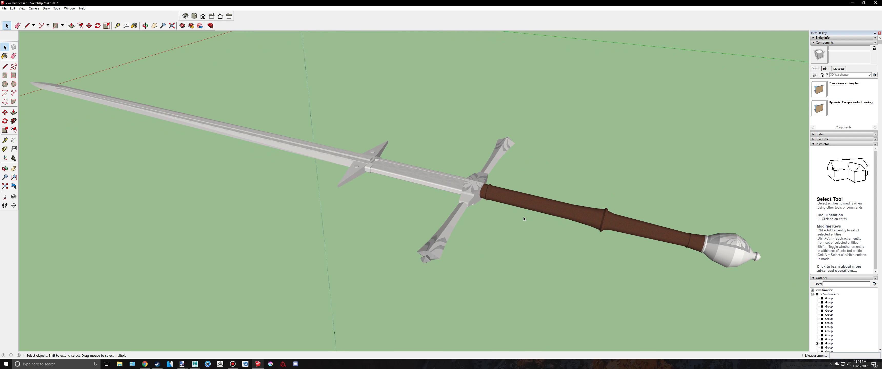
{"action": "key", "text": "alt"}
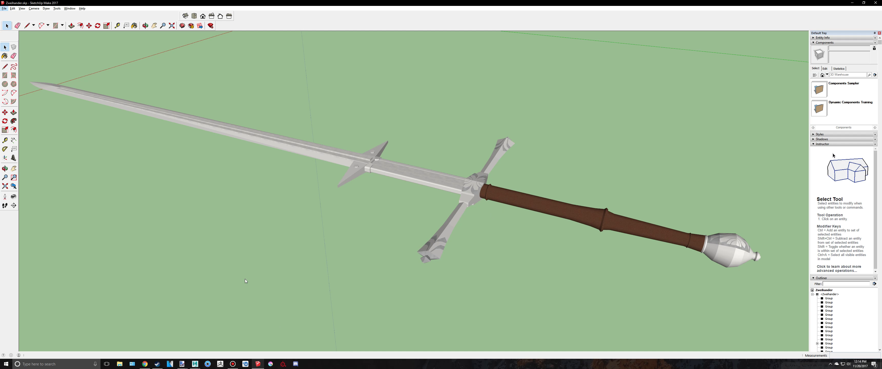
{"action": "left_click", "coordinate": [235, 367]}
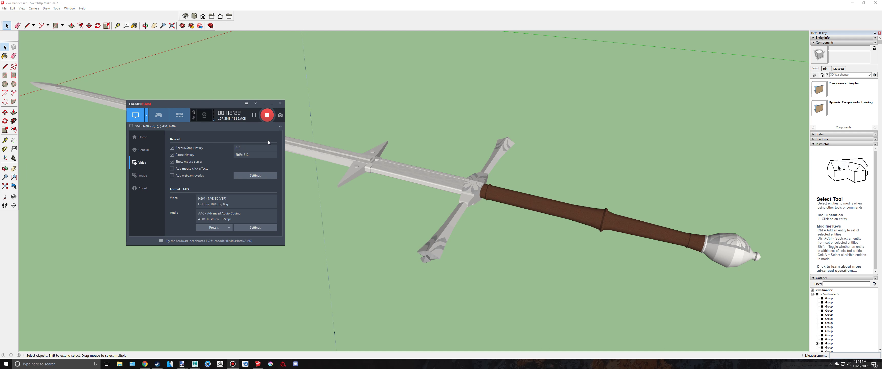